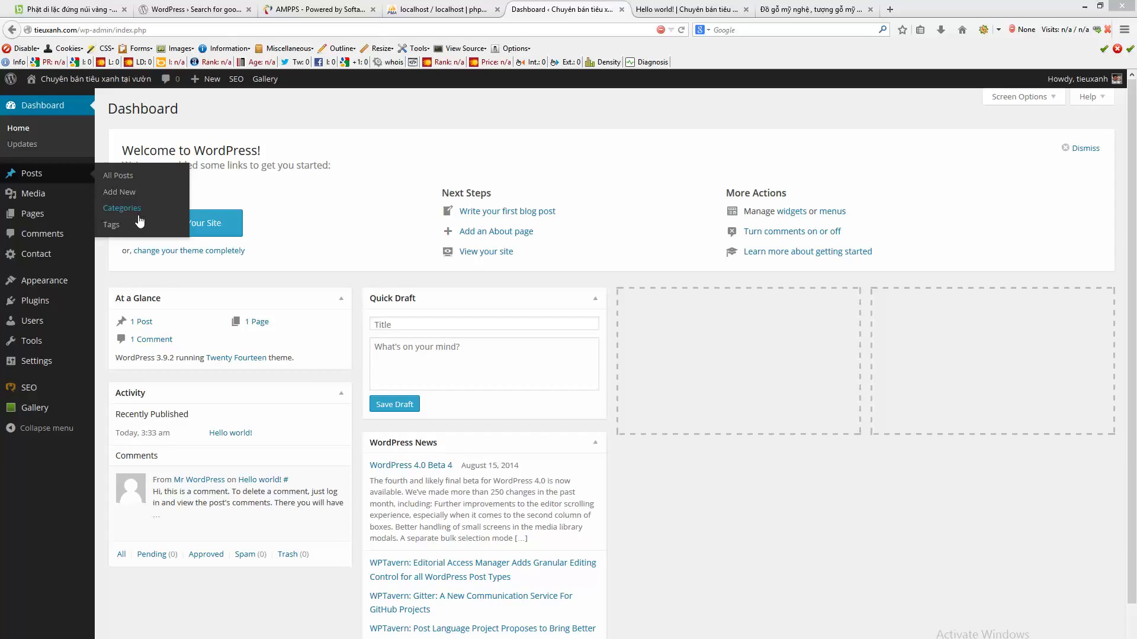
- Create a new page via Pages > Add New and place the cursor in its empty body
mouse_move(61, 225)
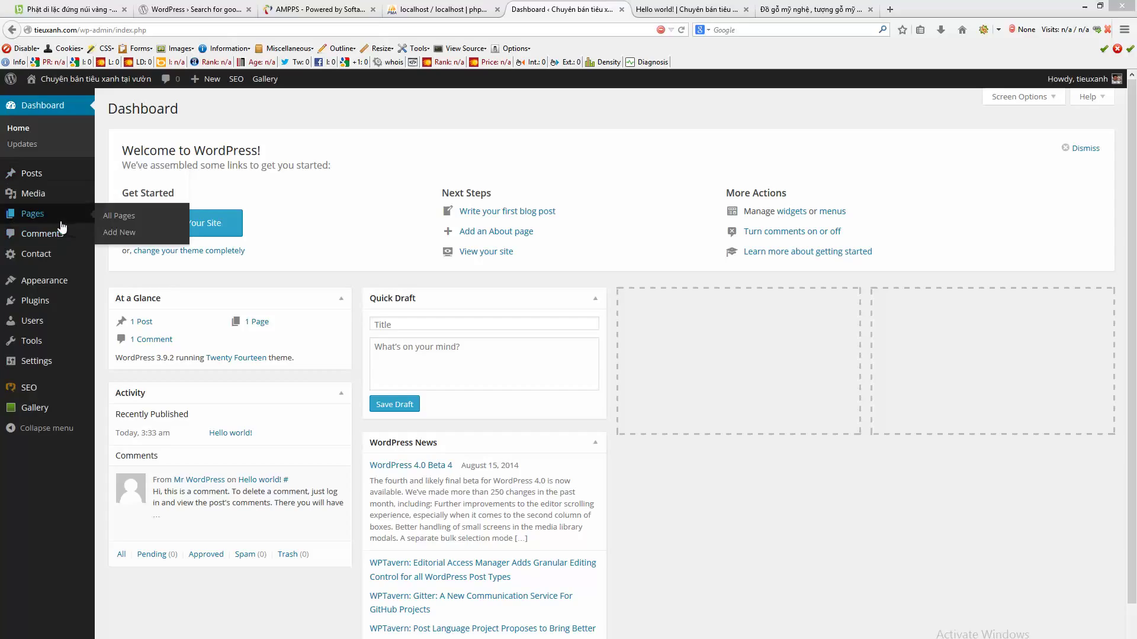
left_click(23, 216)
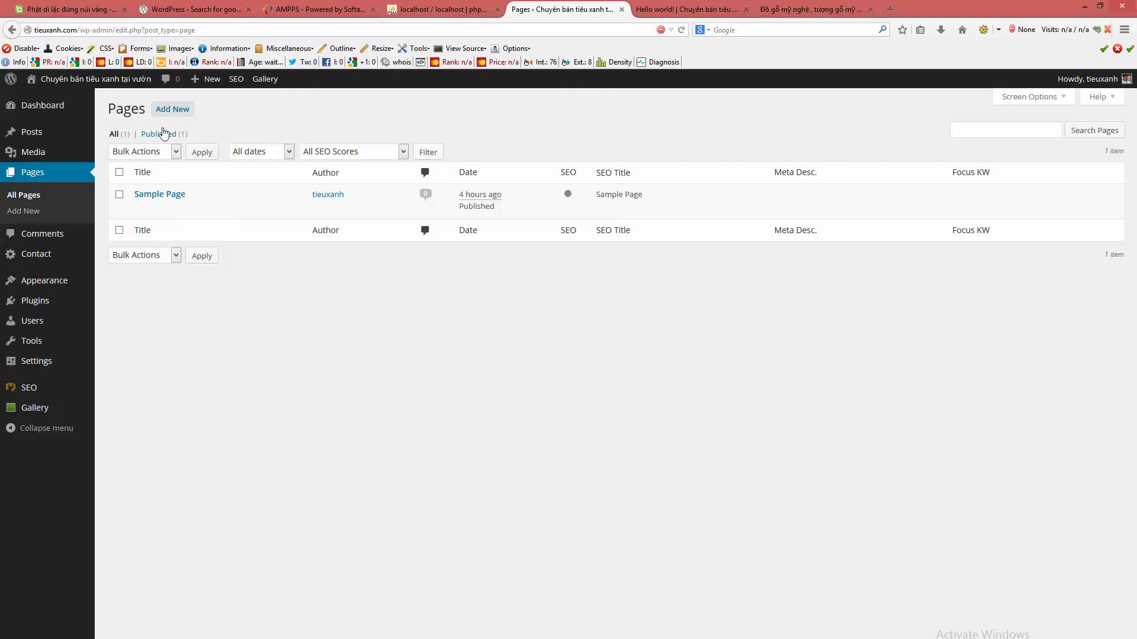
left_click(172, 110)
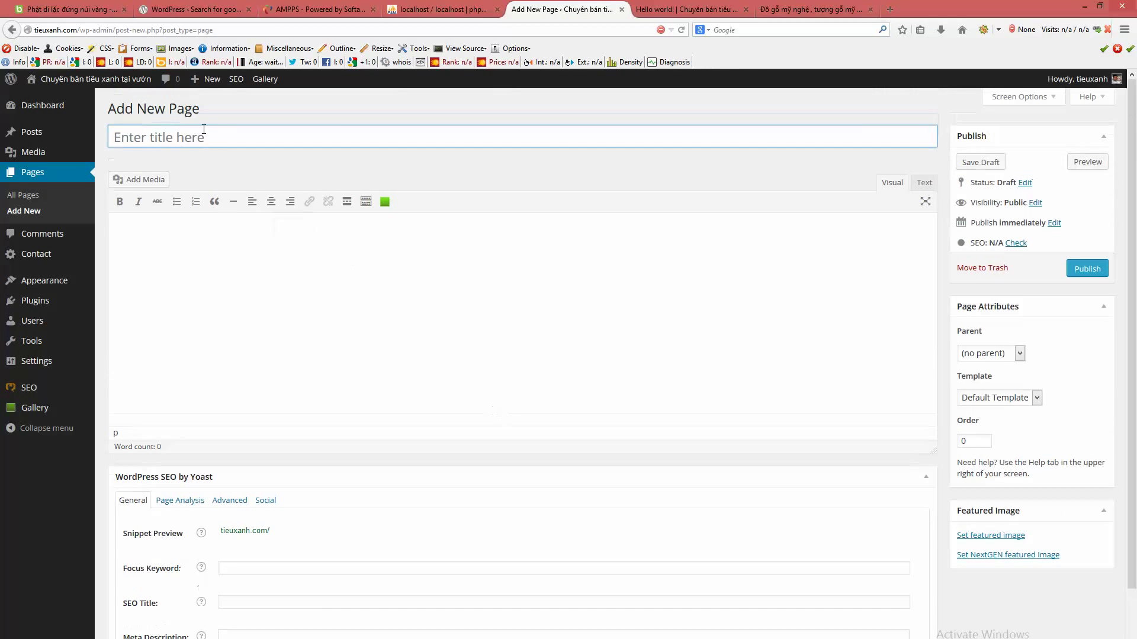
left_click(281, 275)
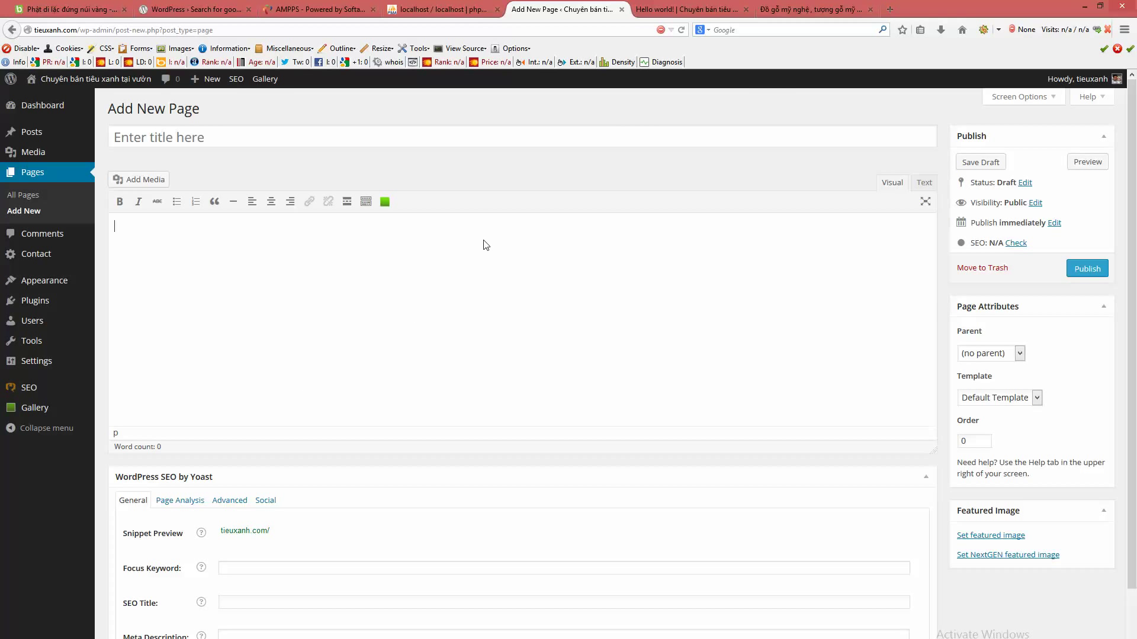
left_click(686, 9)
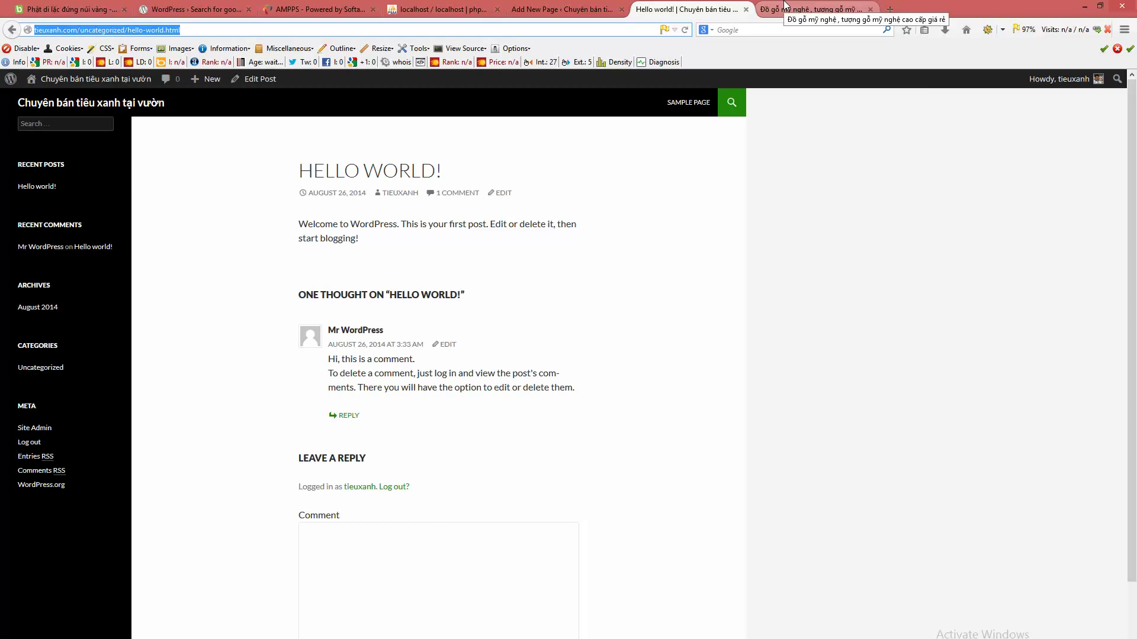
left_click(785, 7)
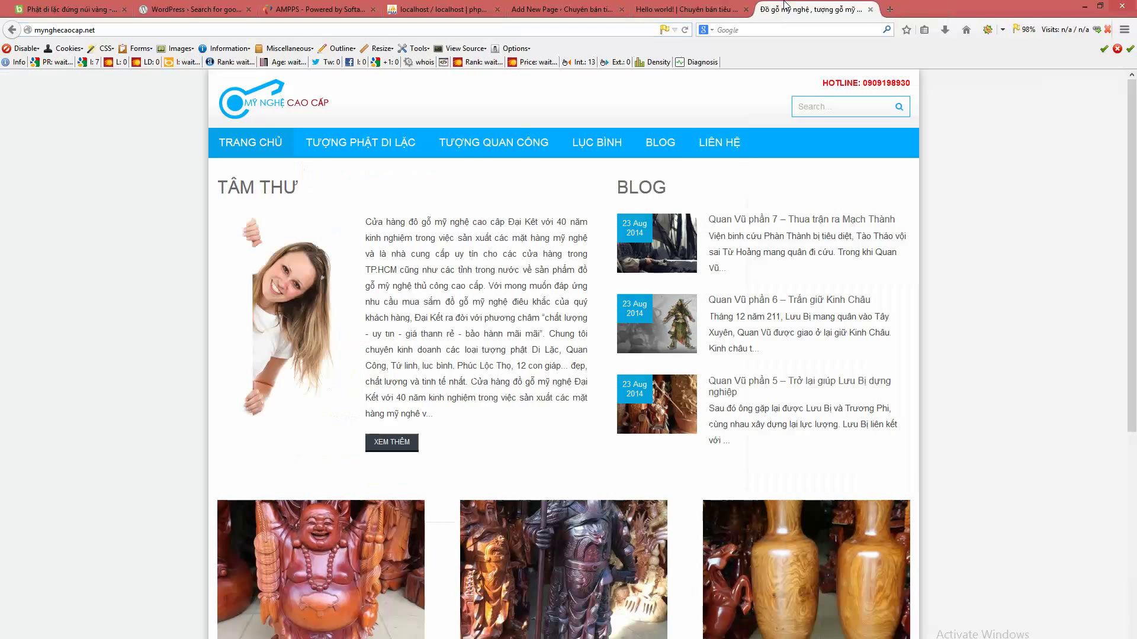
left_click(714, 145)
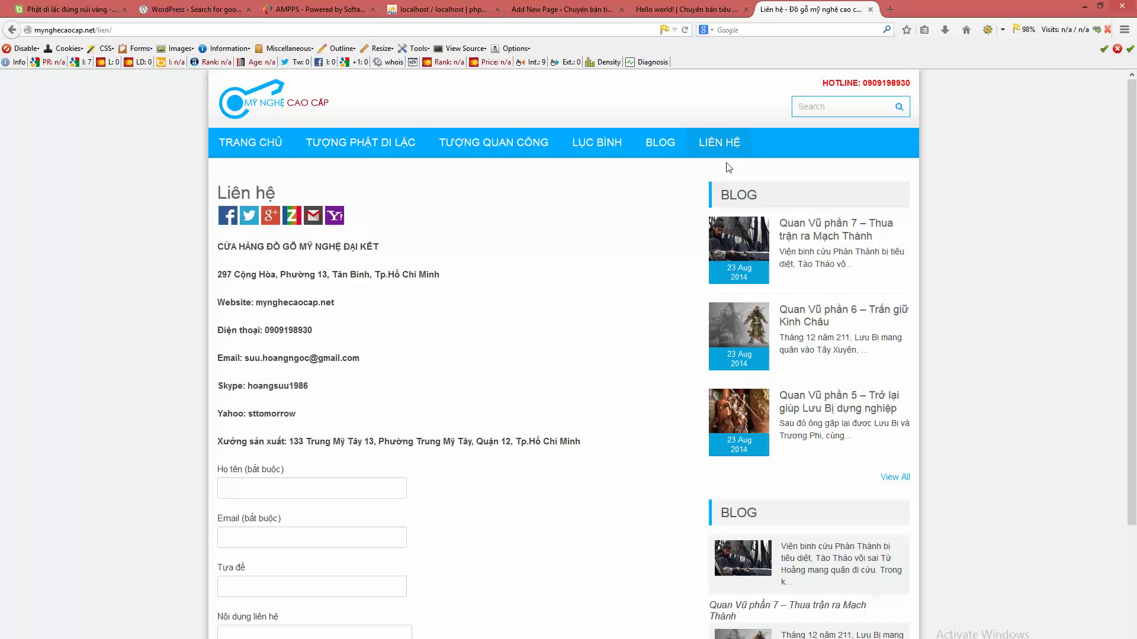
left_click_drag(218, 245, 540, 483)
left_click(543, 484)
left_click(563, 9)
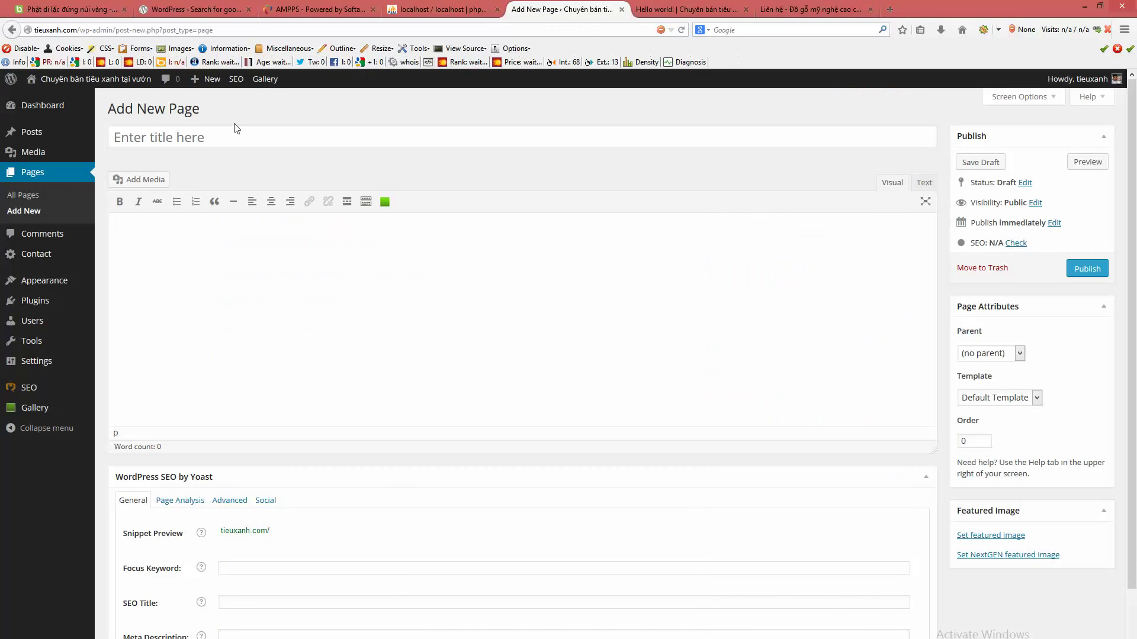
- View All Posts and check that the Hello world! post's URL contains 'uncategorized'
left_click(21, 133)
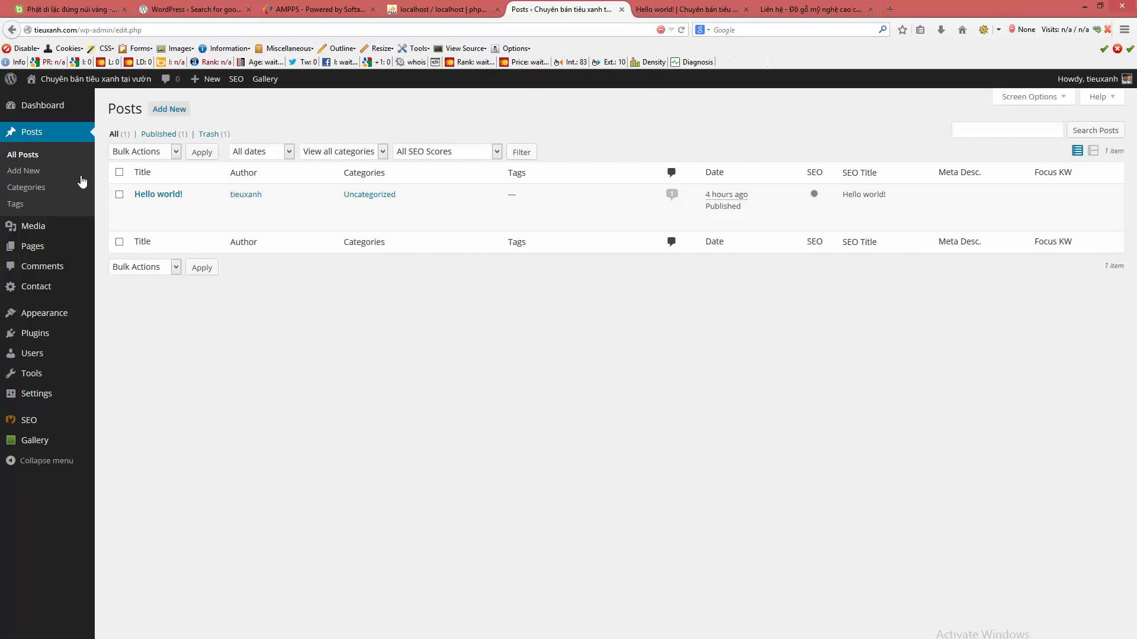
mouse_move(121, 228)
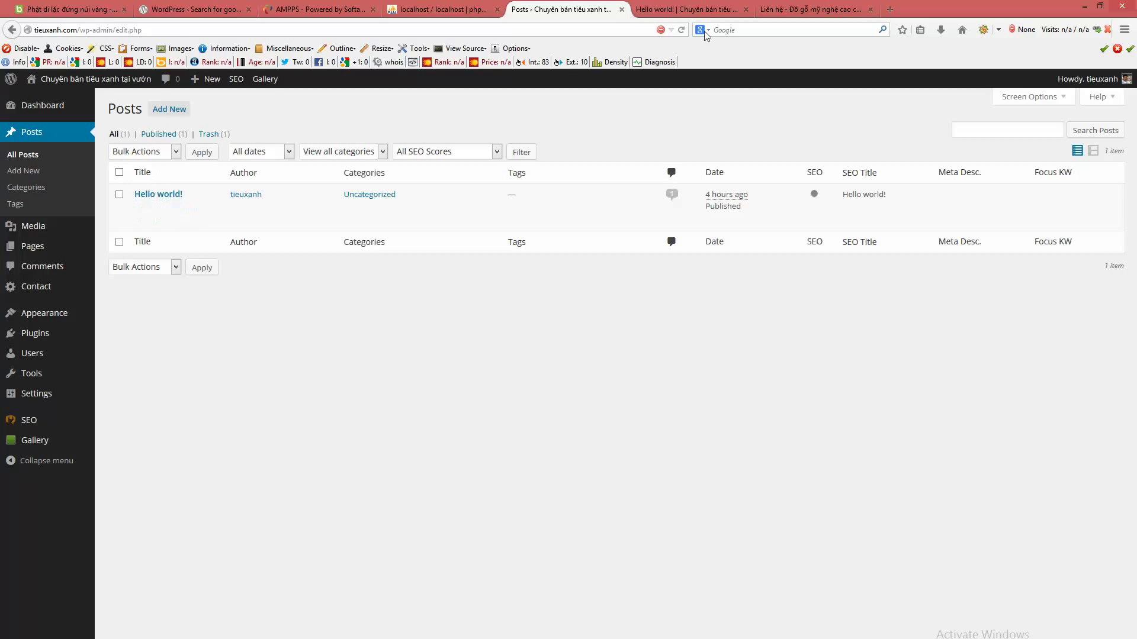
left_click(684, 9)
left_click(108, 30)
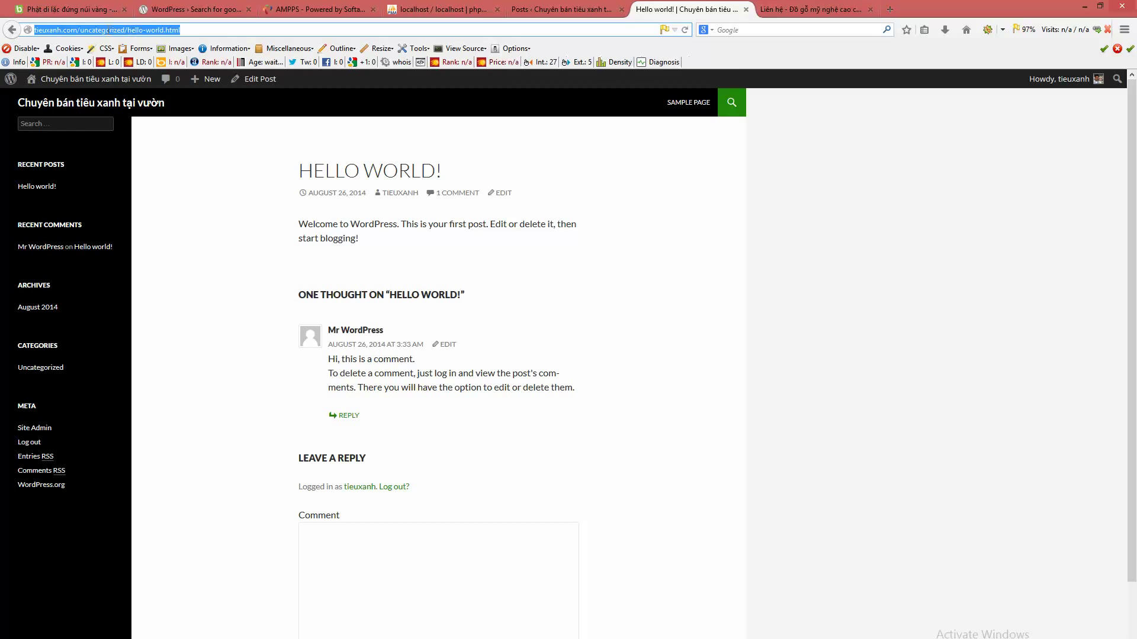
double_click(109, 30)
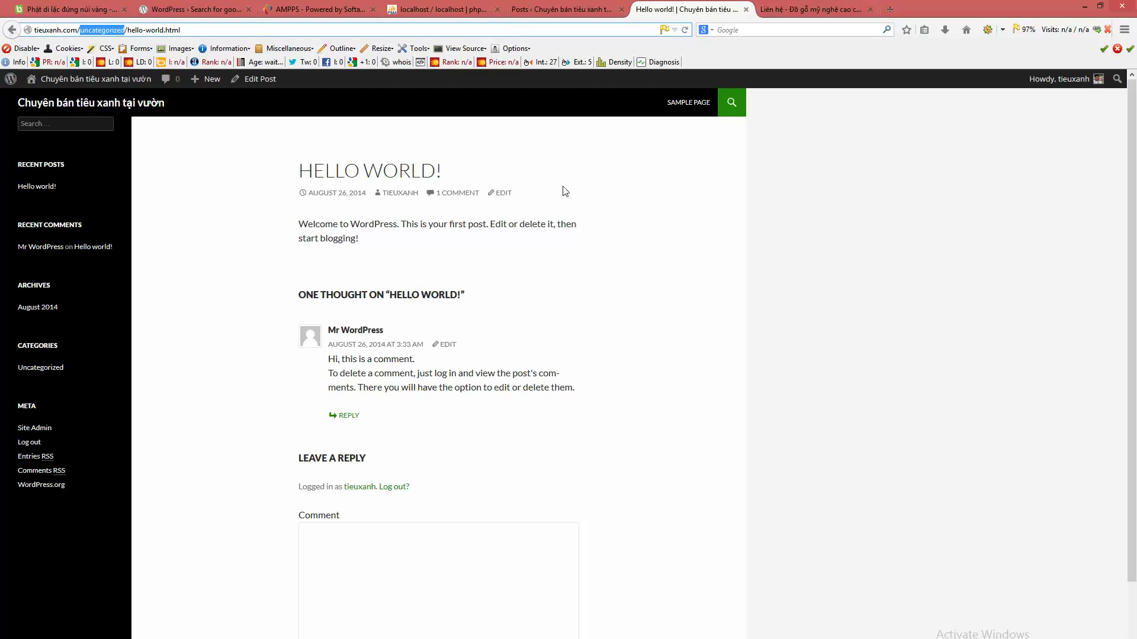
left_click(561, 9)
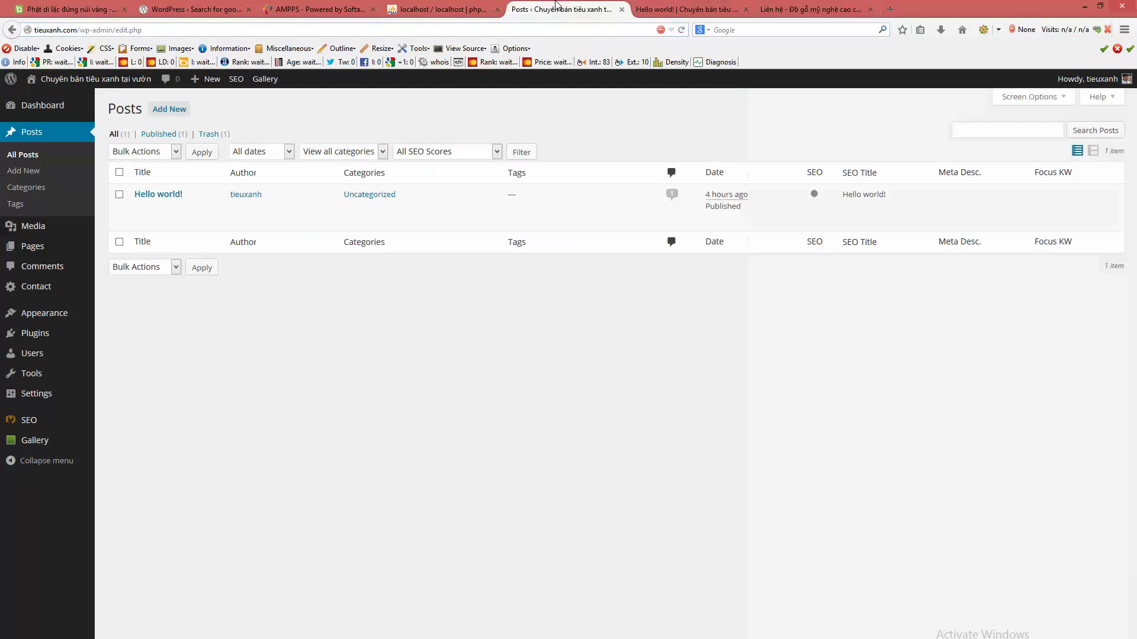
- In Posts > Categories, add Sản phẩm and then Dịch vụ as new categories
left_click(24, 188)
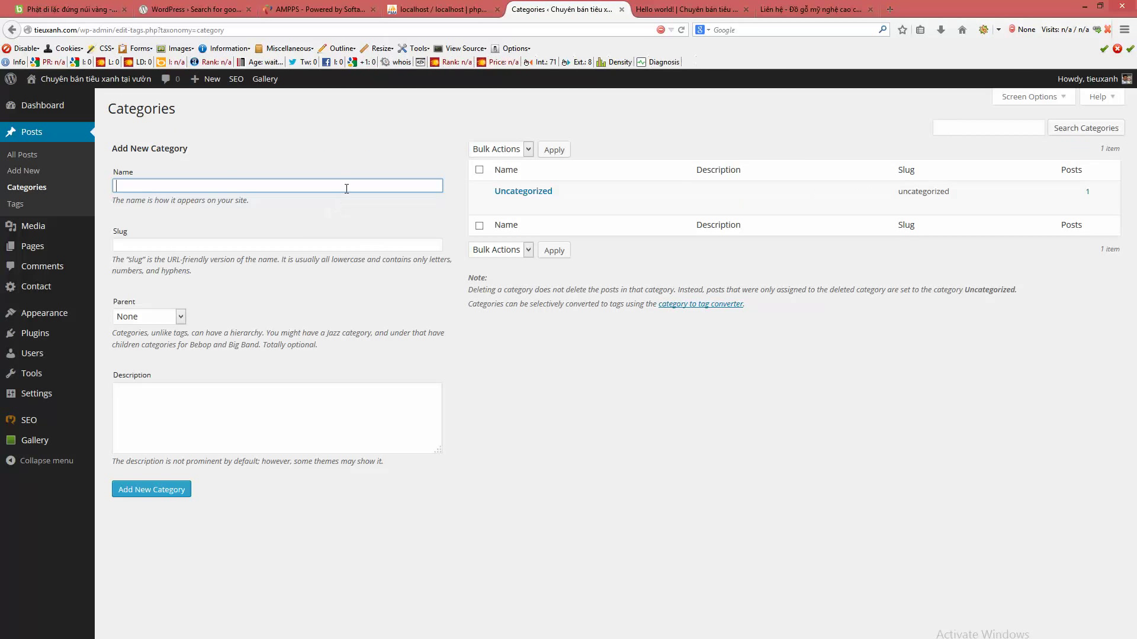
left_click(346, 186)
type("Sản pha")
type("amr")
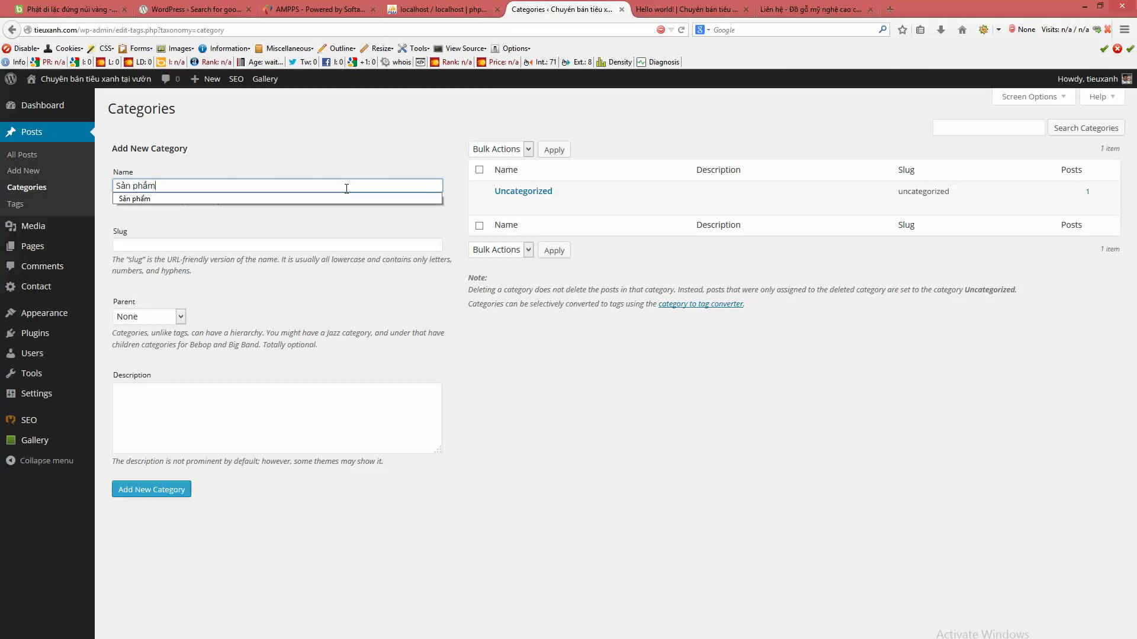
left_click(228, 462)
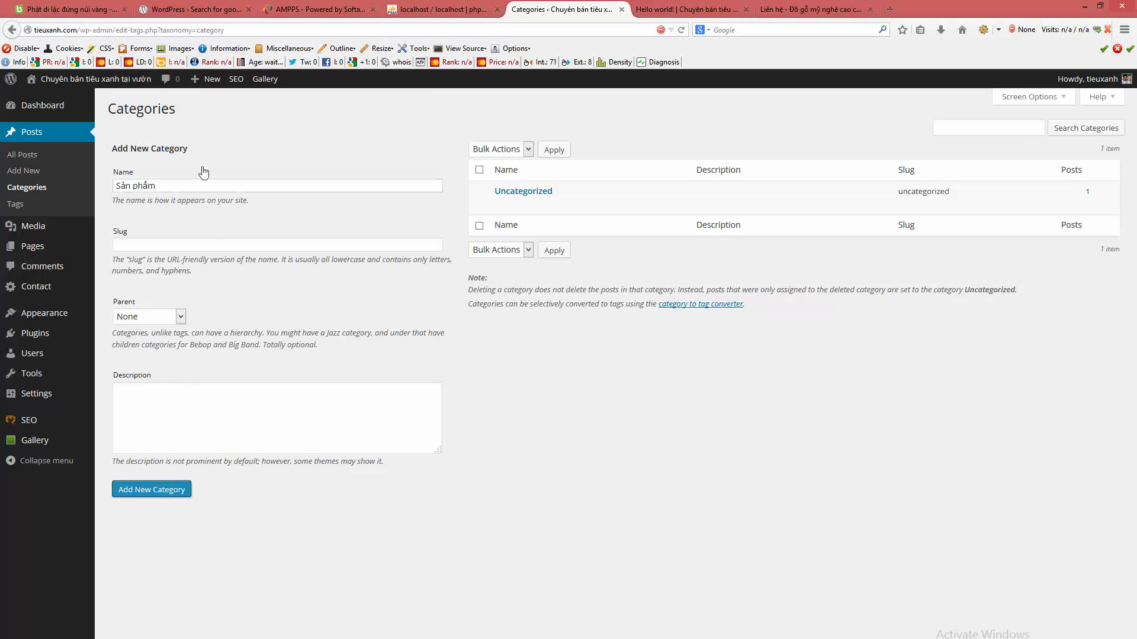
left_click(170, 180)
type("Dich vu")
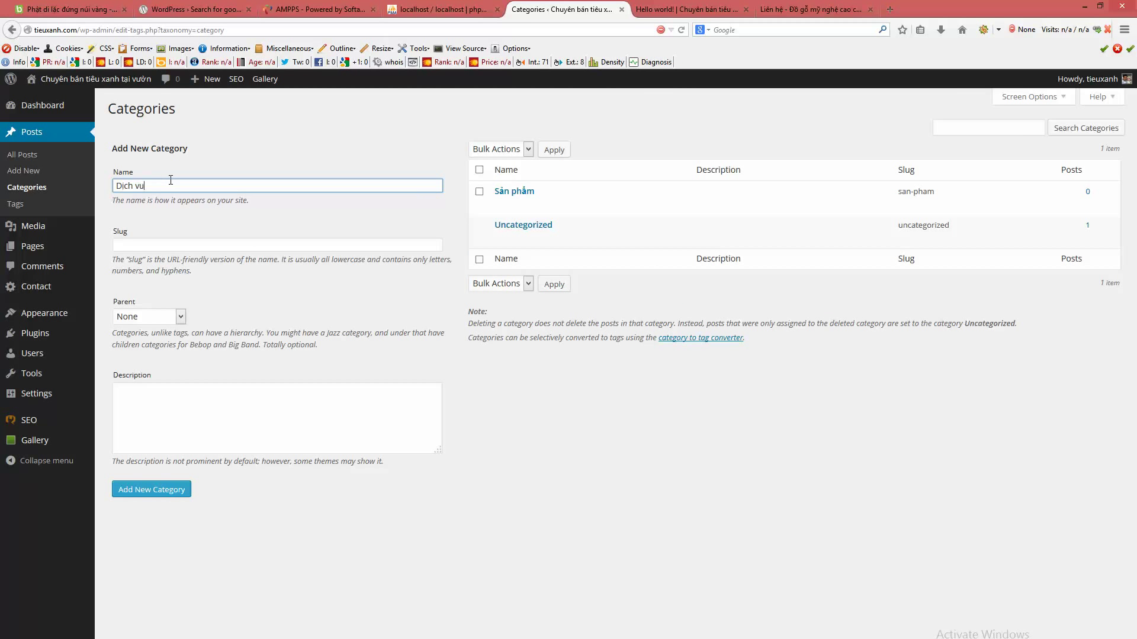
left_click(178, 490)
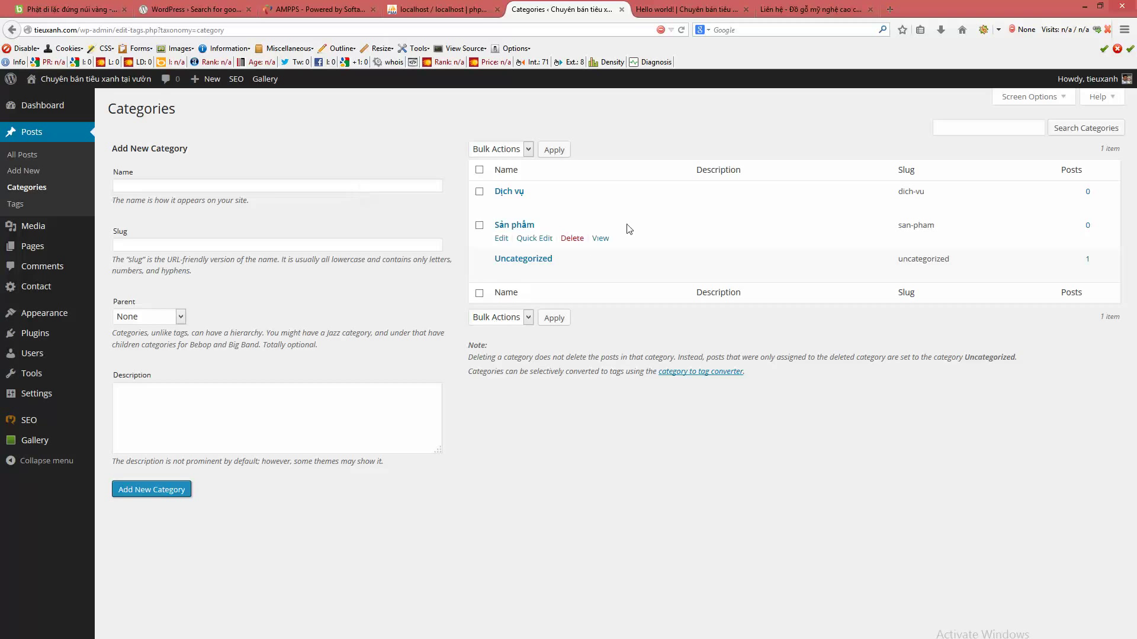
left_click(270, 187)
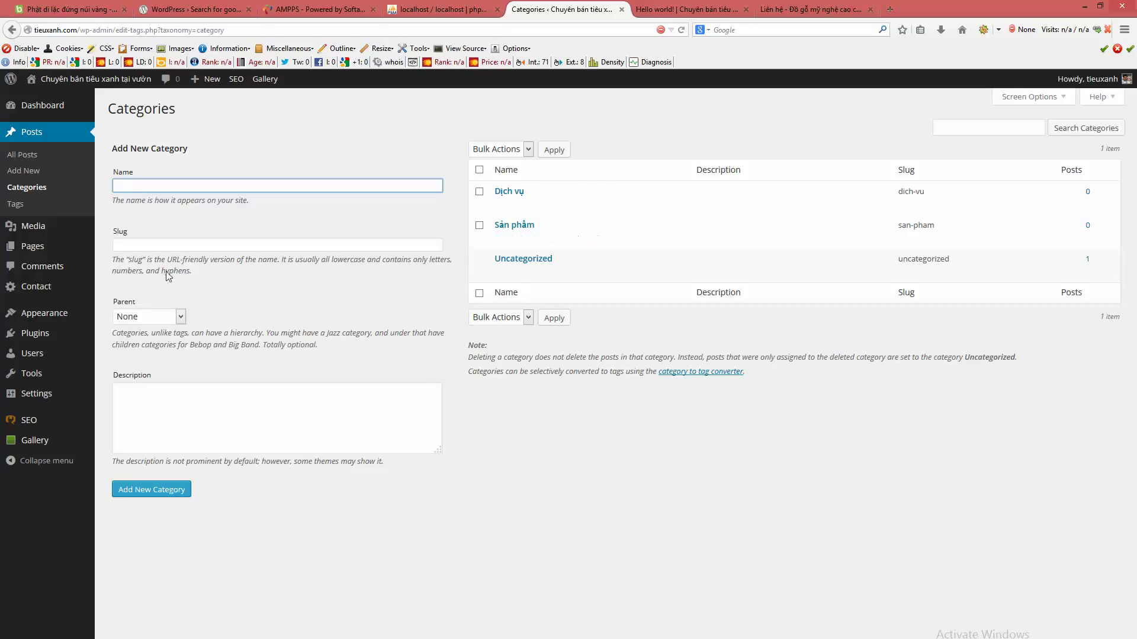
- With parent Sản phẩm selected, add the categories Giày dép, Mỹ phẩm and Thời trang
left_click(170, 321)
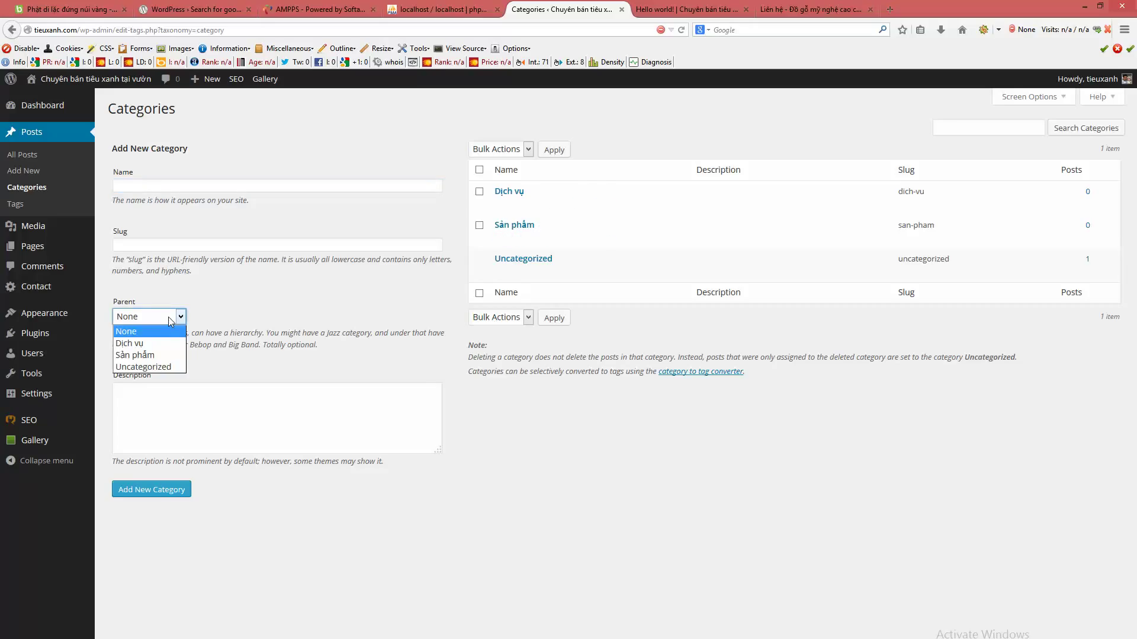
left_click(146, 359)
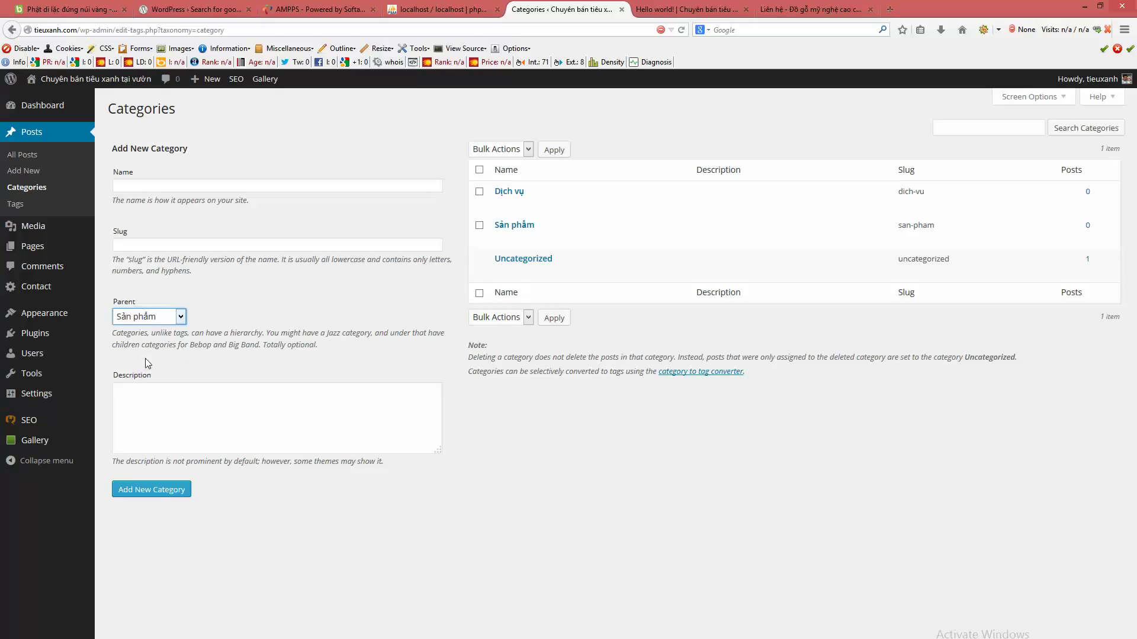
left_click(233, 189)
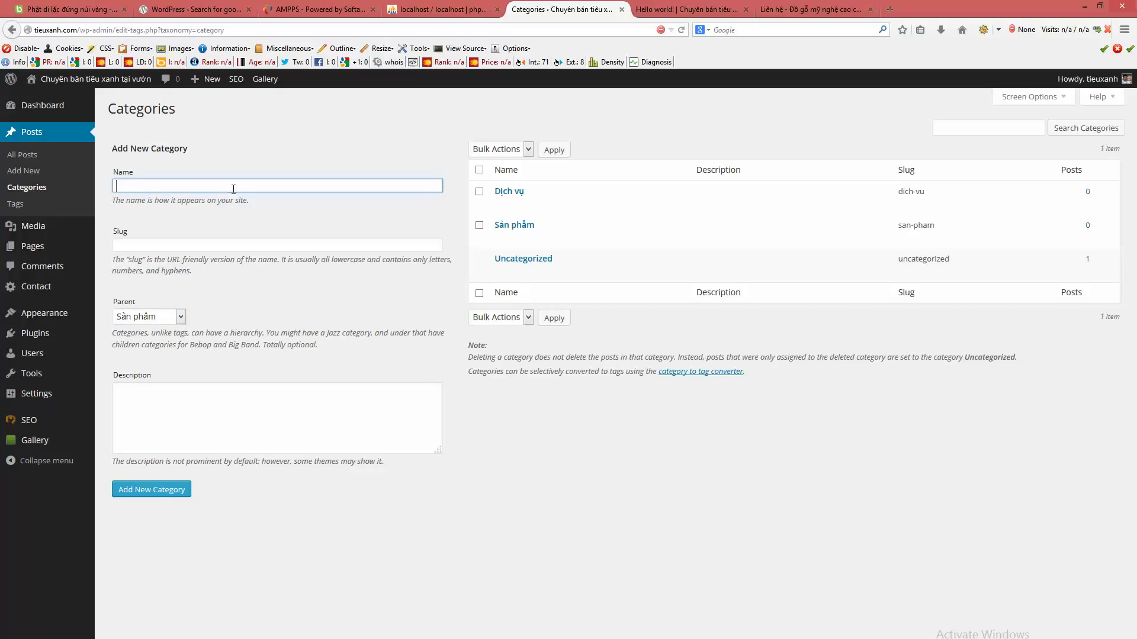
type("Giày dép")
left_click(152, 490)
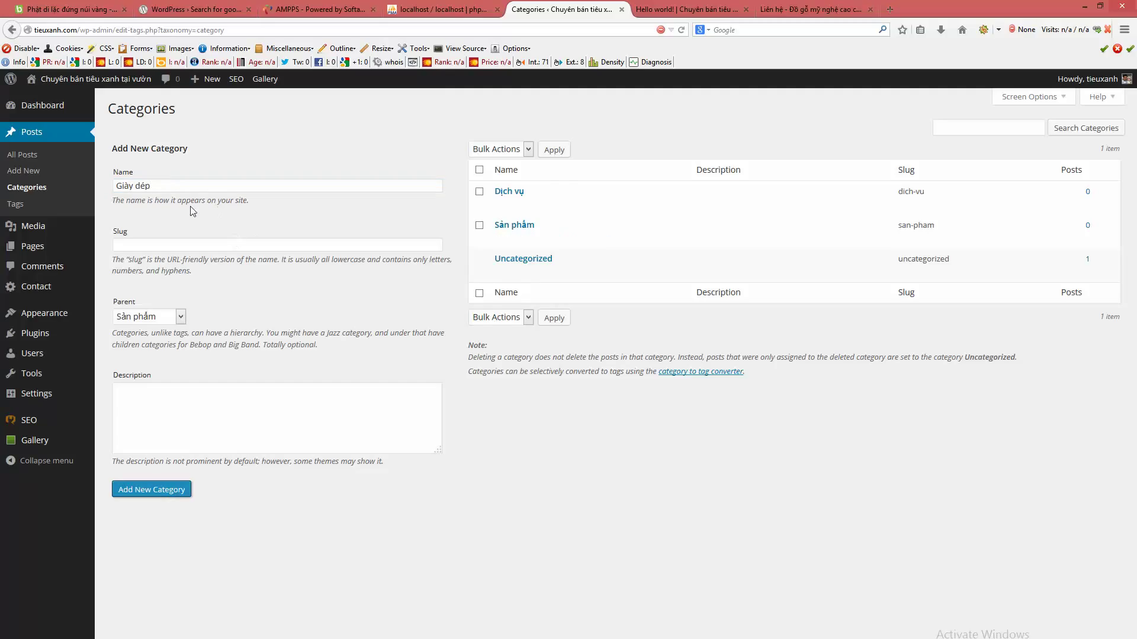
left_click(163, 190)
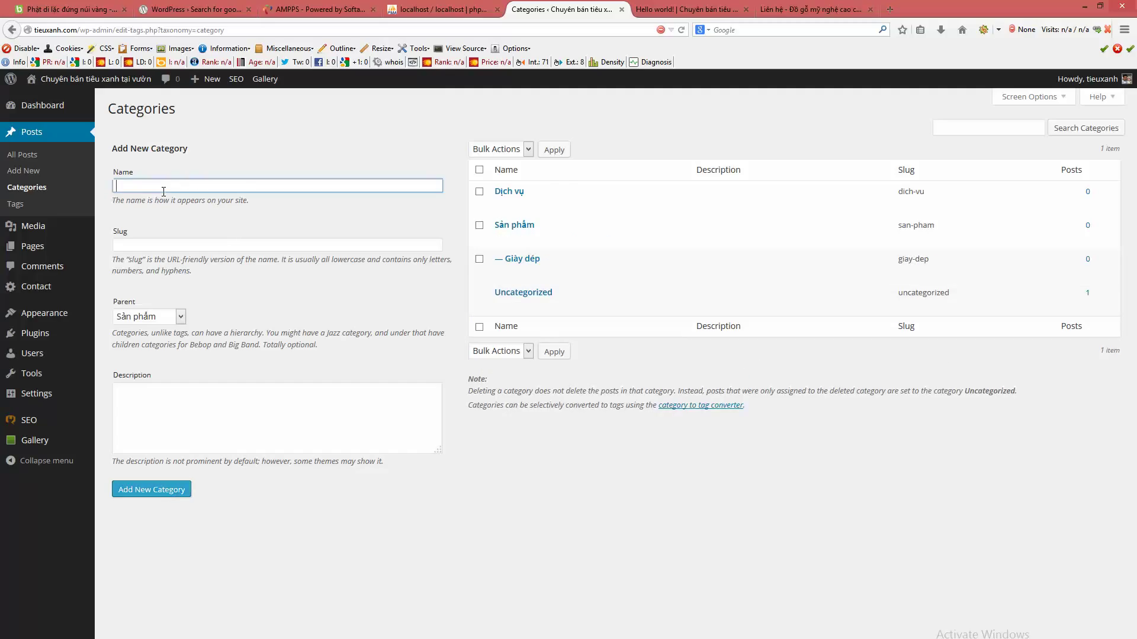
type("My phẩm")
left_click(130, 481)
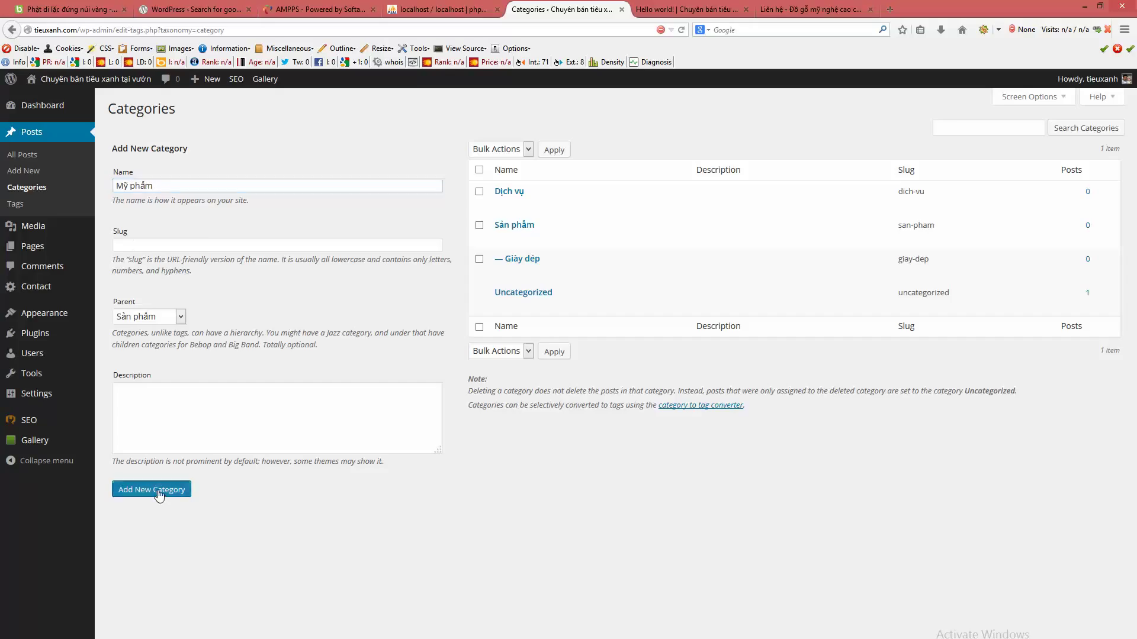
left_click(180, 187)
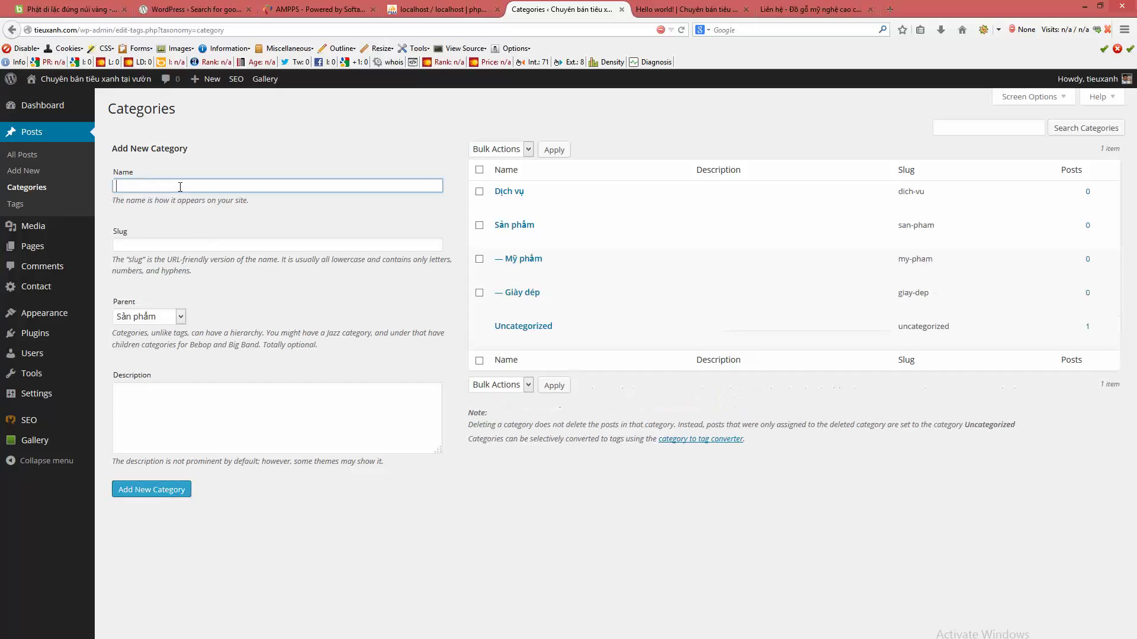
type("Th")
type("ơời trang")
left_click(152, 489)
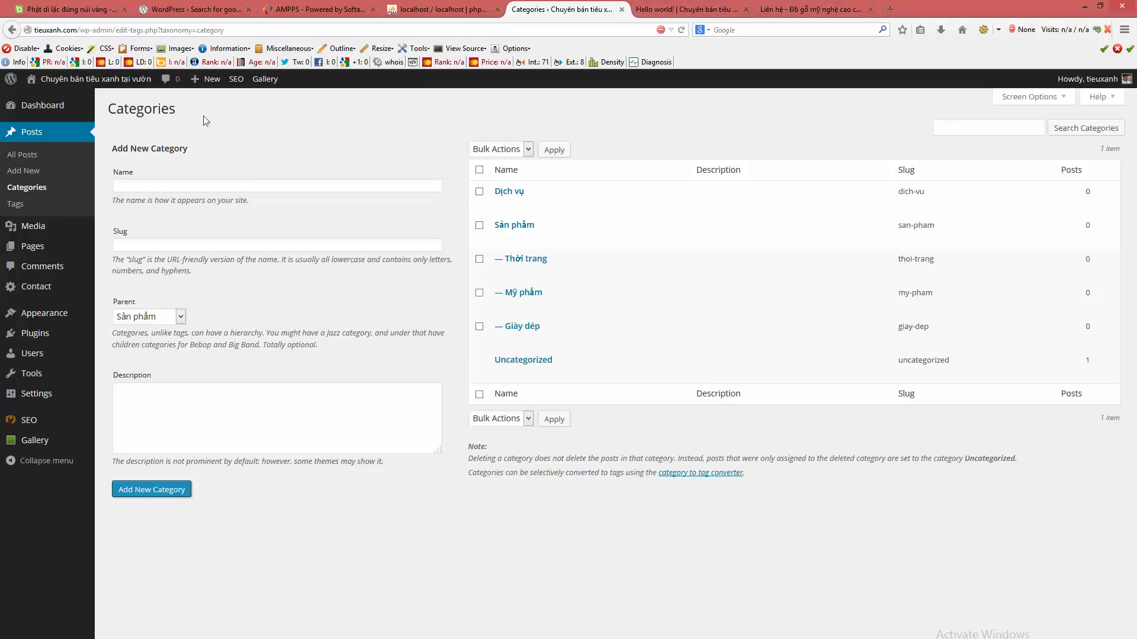
- Start a new post and tick the Giày dép category
left_click(33, 172)
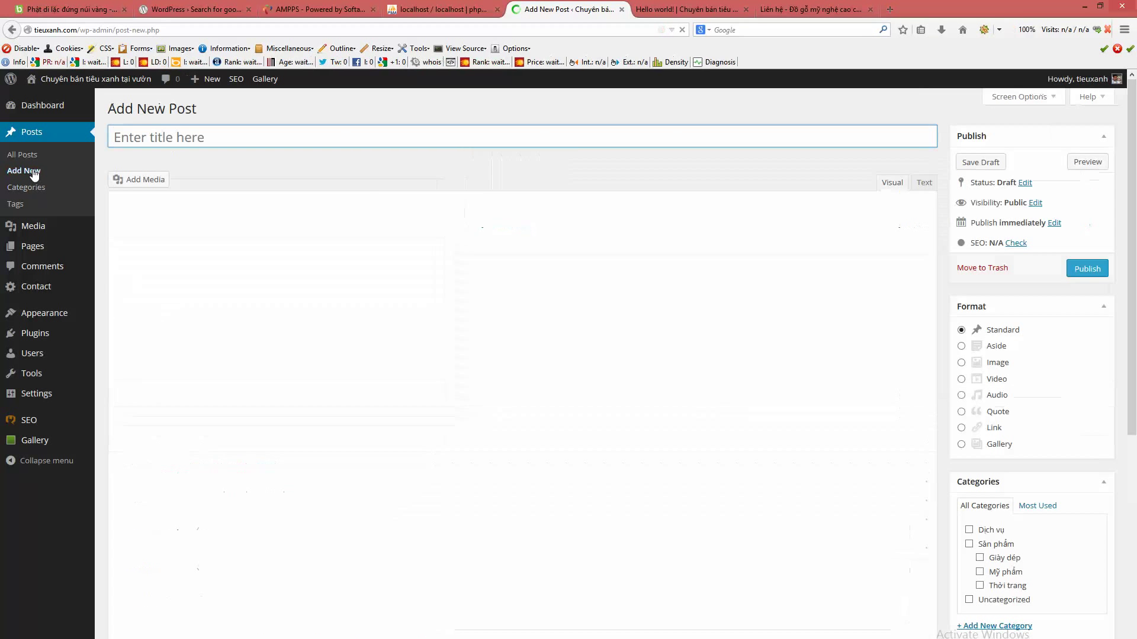
scroll(1063, 501, "down", 2)
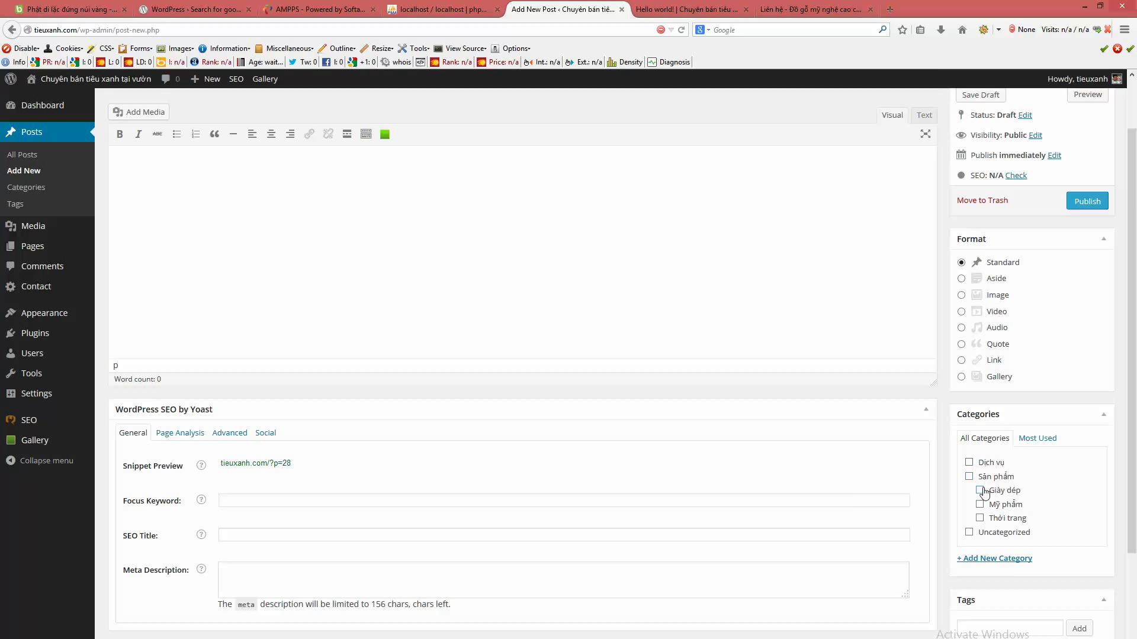
left_click(980, 490)
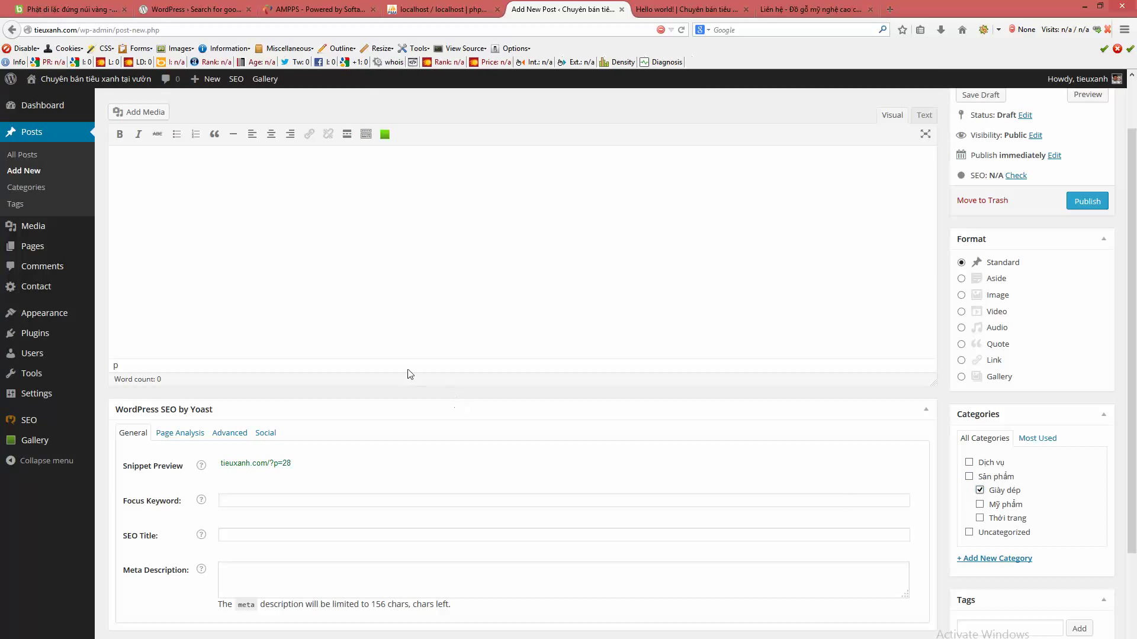
scroll(407, 373, "up", 2)
- Title the post 'Giày nam adidas' and paste that phrase into the body several times
left_click(305, 136)
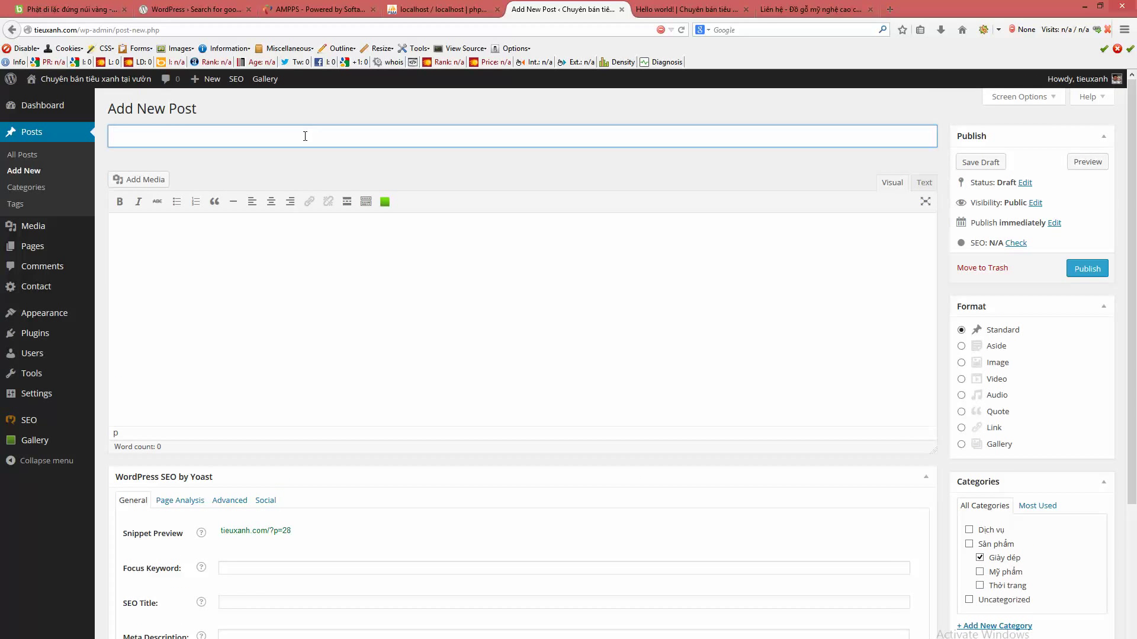
type("Giày nam a")
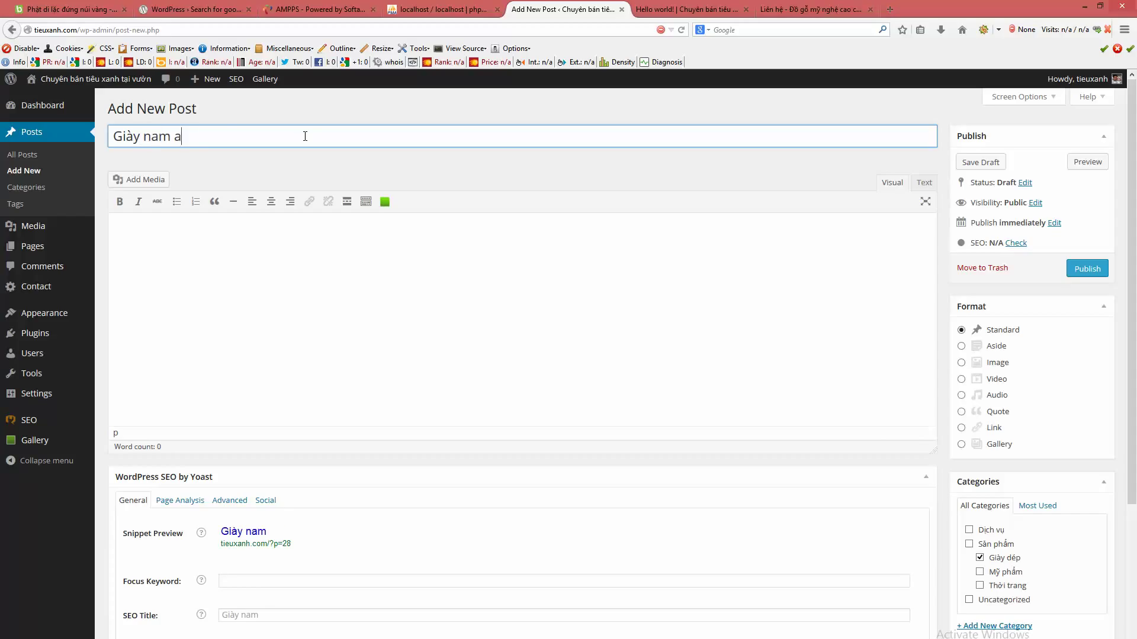
type("didas")
key("ctrl+a")
key("ctrl+c")
left_click(266, 289)
key("ctrl+v")
key("ctrl+v")
key("ctrl+v")
key("ctrl+v")
key("ctrl+v")
key("ctrl+v")
key("ctrl+v")
key("ctrl+v")
key("ctrl+v")
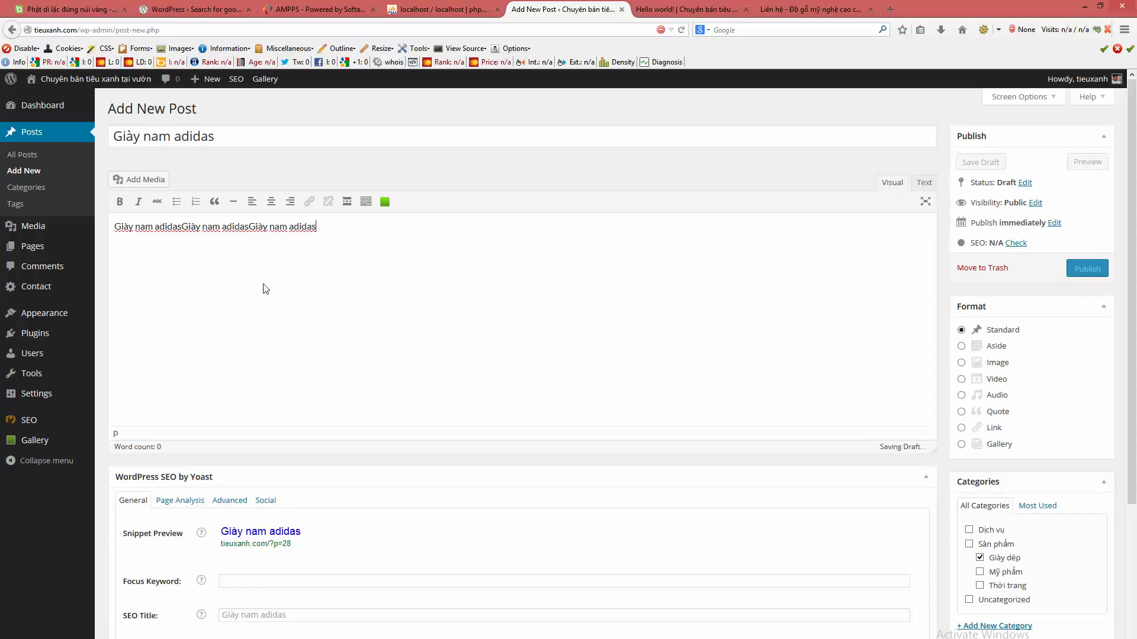
key("ctrl+v")
key("ctrl+v")
key("ctrl+v")
key("ctrl+v")
key("ctrl+v")
key("ctrl+v")
key("ctrl+v")
key("ctrl+v")
key("ctrl+v")
key("ctrl+v")
key("ctrl+v")
scroll(415, 394, "down", 5)
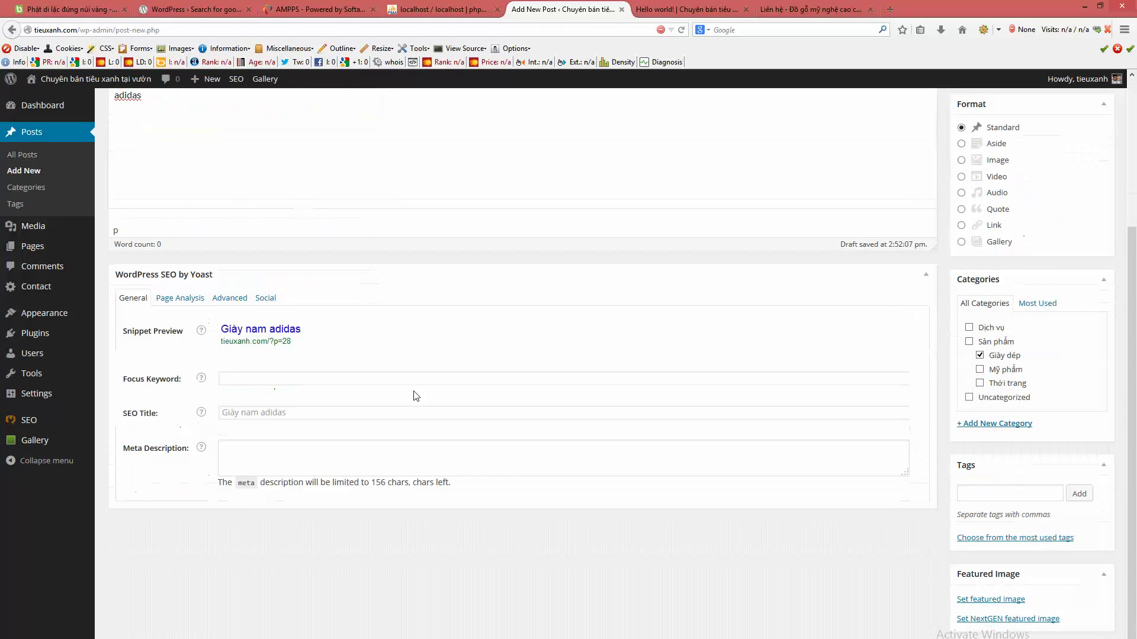
scroll(1048, 398, "up", 5)
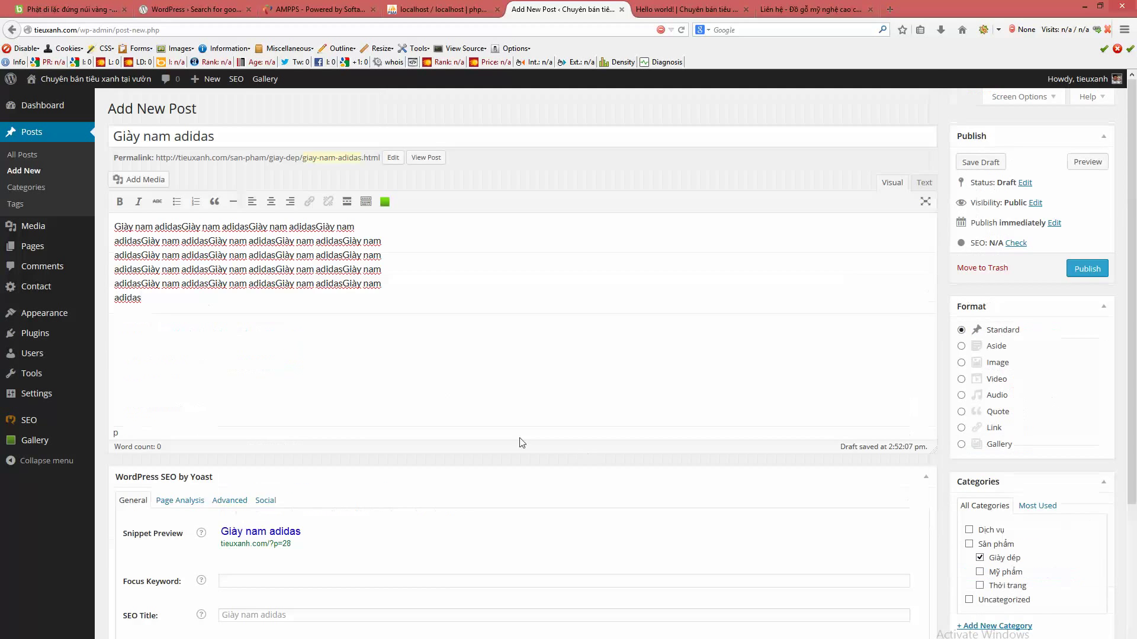
scroll(520, 444, "down", 5)
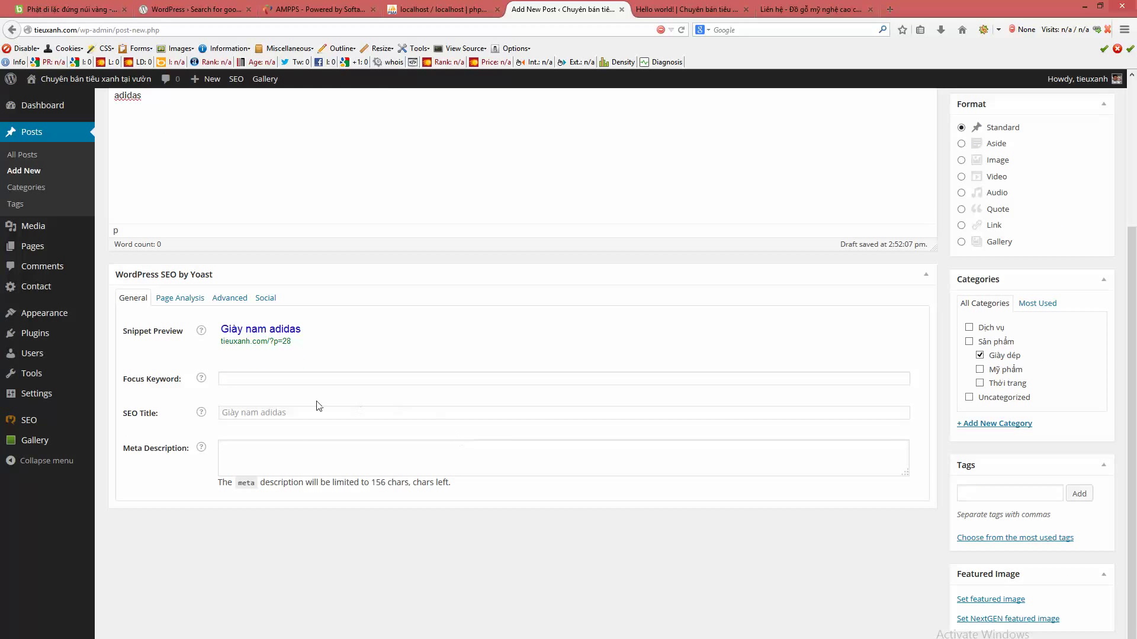
- Enter the Yoast SEO title 'Giay nam adidas giá rẻ'
mouse_move(15, 426)
left_click(411, 415)
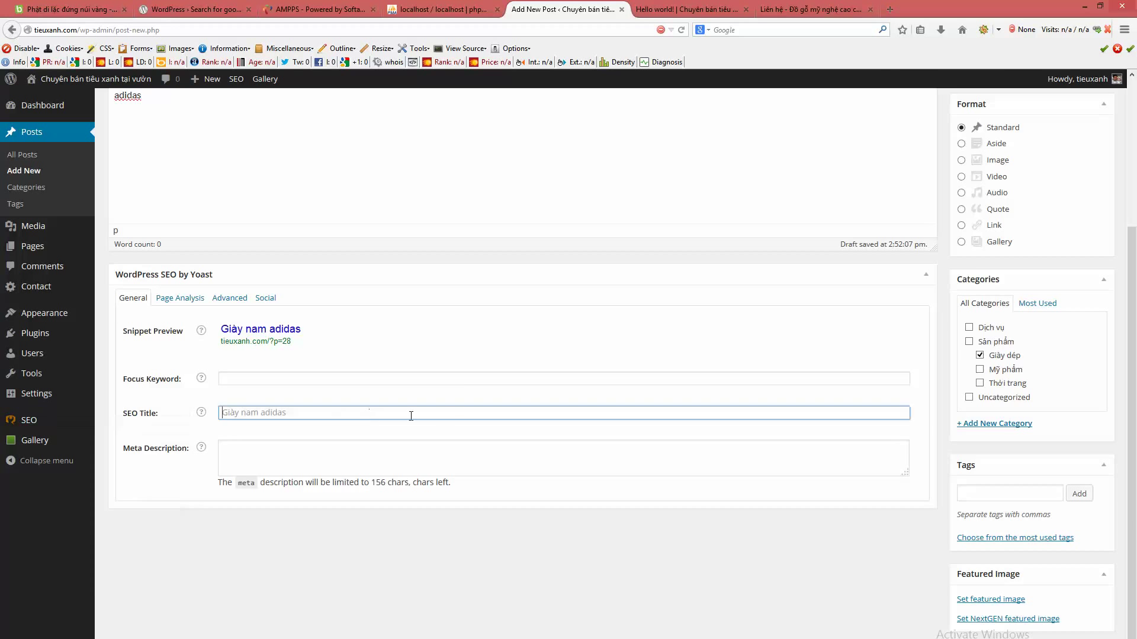
scroll(464, 389, "up", 5)
scroll(462, 393, "down", 5)
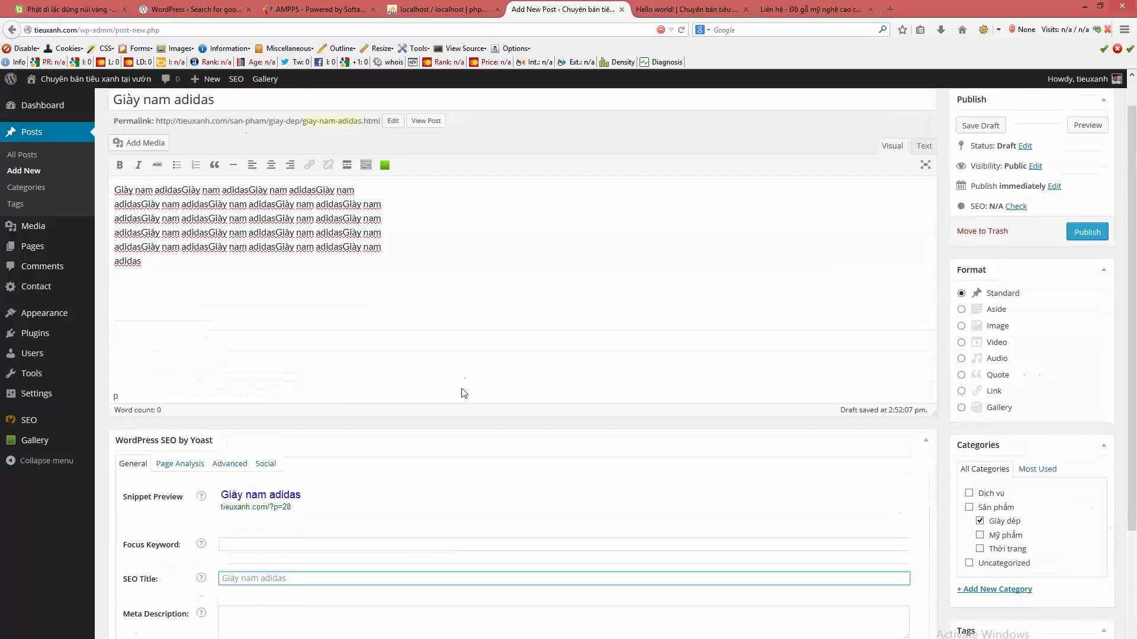
left_click(355, 415)
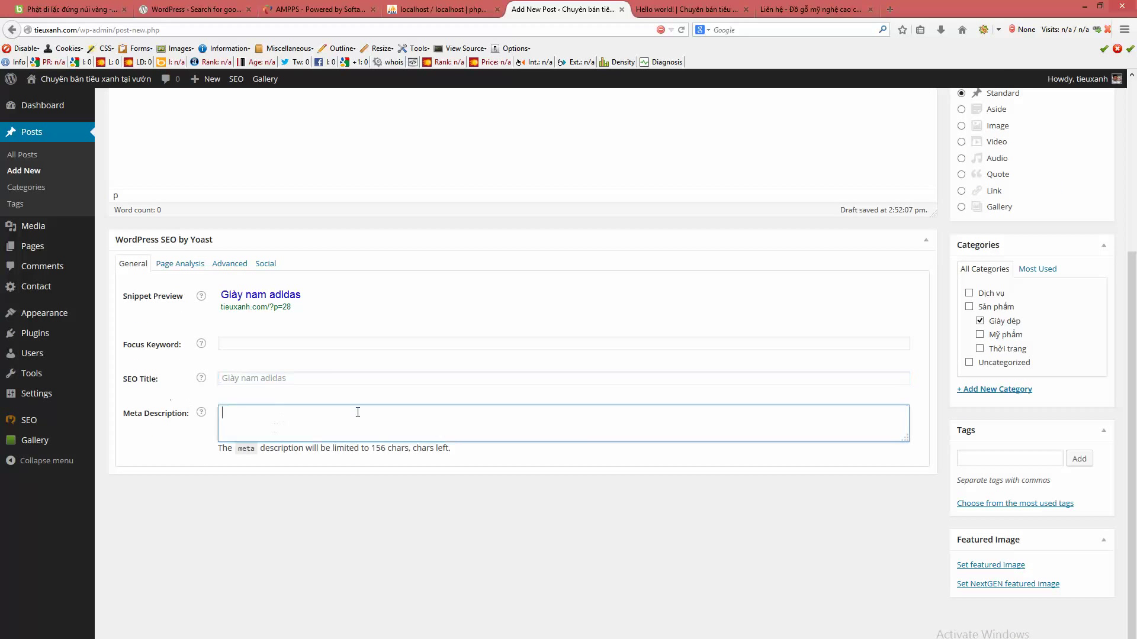
left_click(307, 383)
left_click(381, 418)
left_click(385, 381)
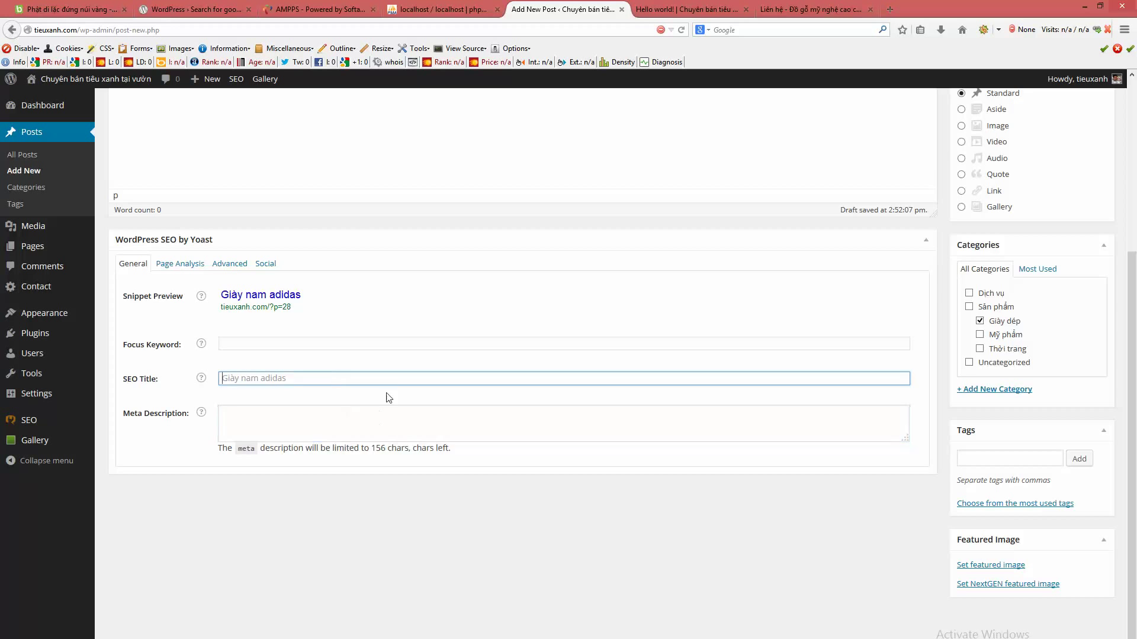
scroll(441, 438, "up", 1)
scroll(441, 438, "up", 4)
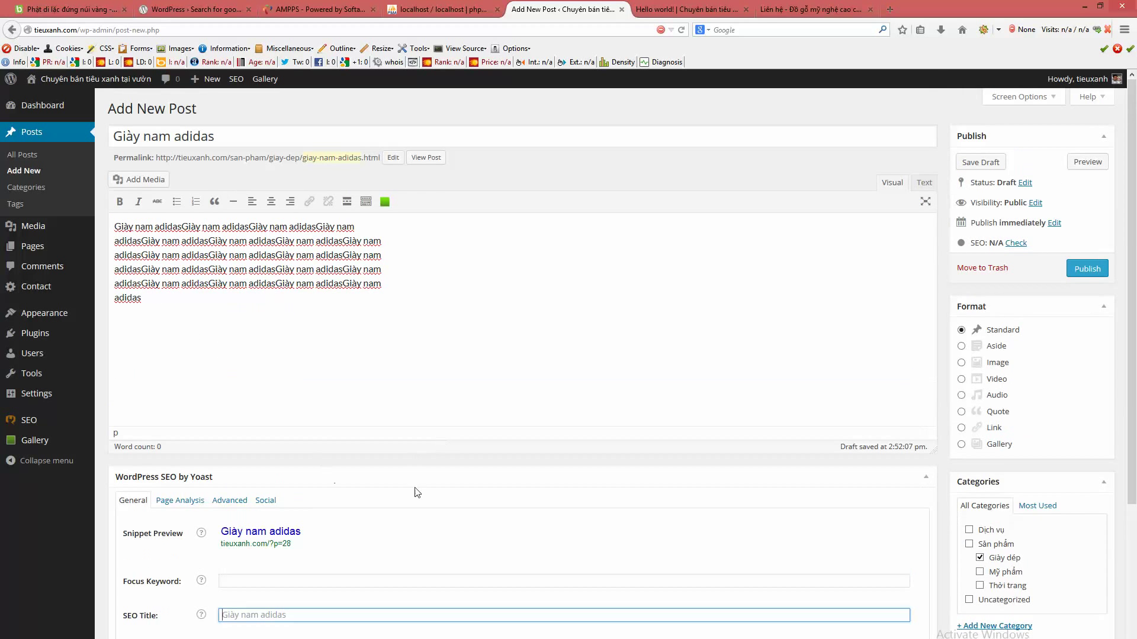
scroll(417, 487, "down", 2)
type("Giay ")
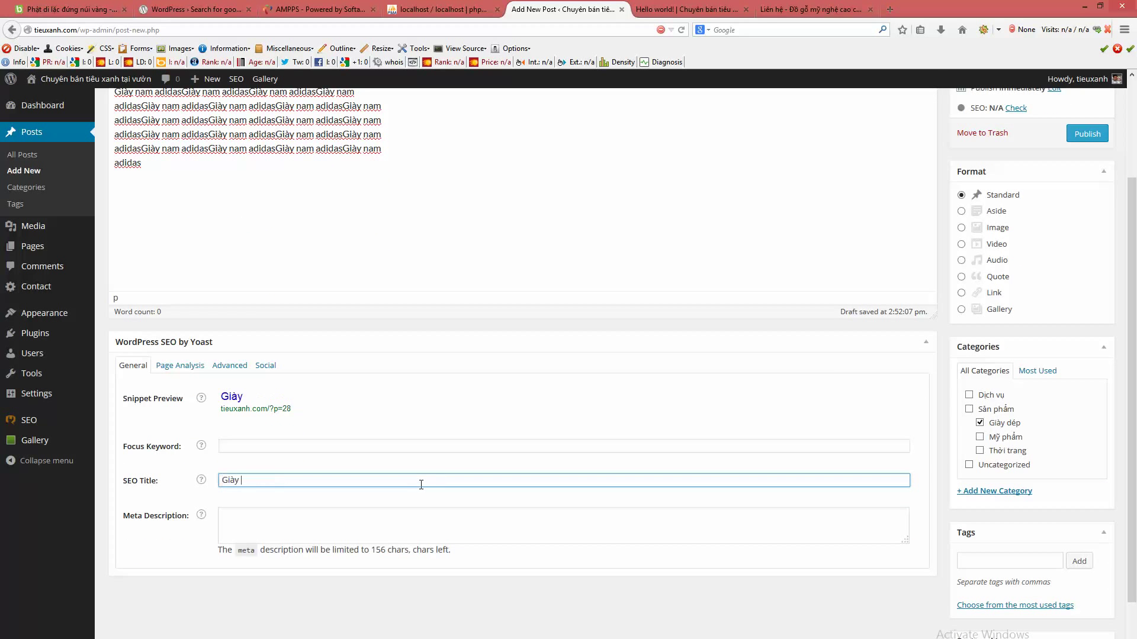
type("nam adidas giá rẻ")
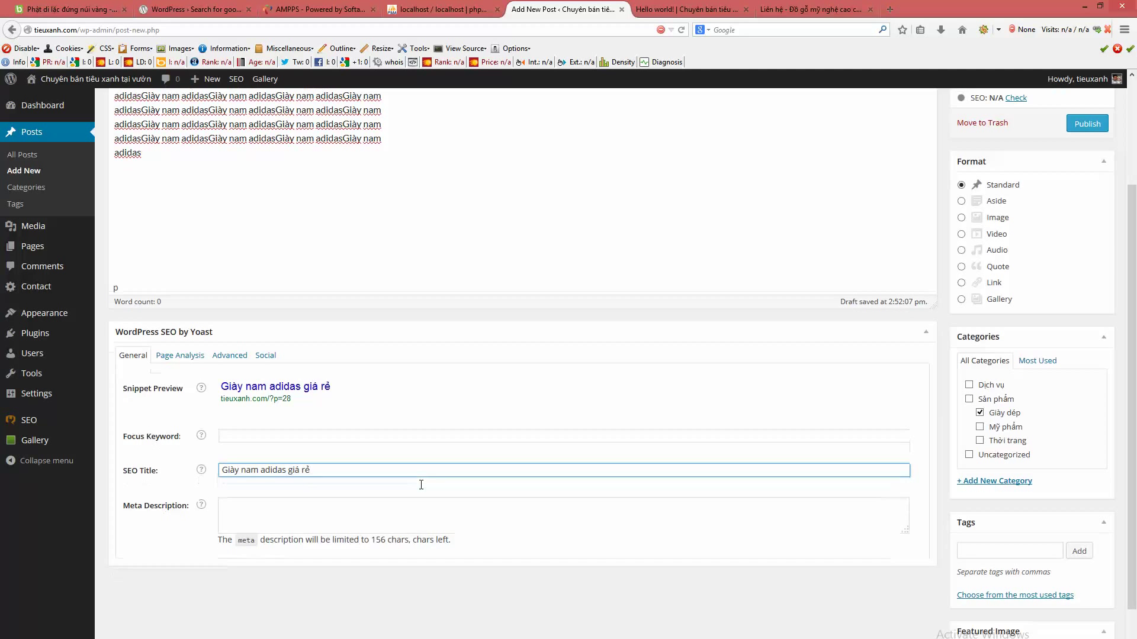
- Write the meta description 'Bán giày nam adida giá rẻ giao hang'
scroll(388, 445, "up", 3)
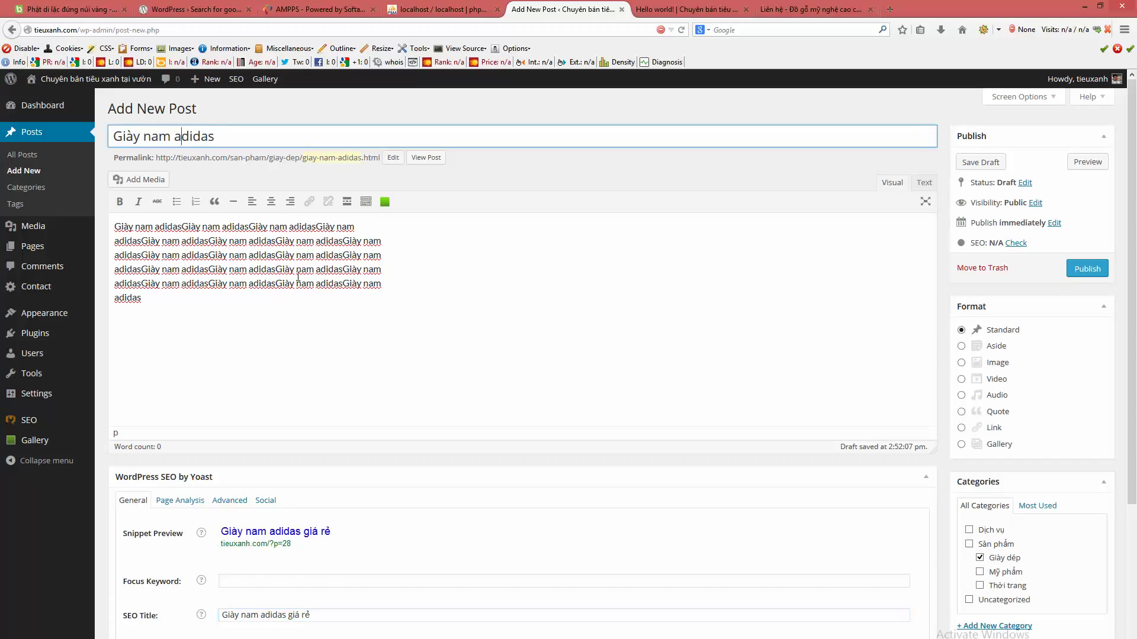
triple_click(322, 616)
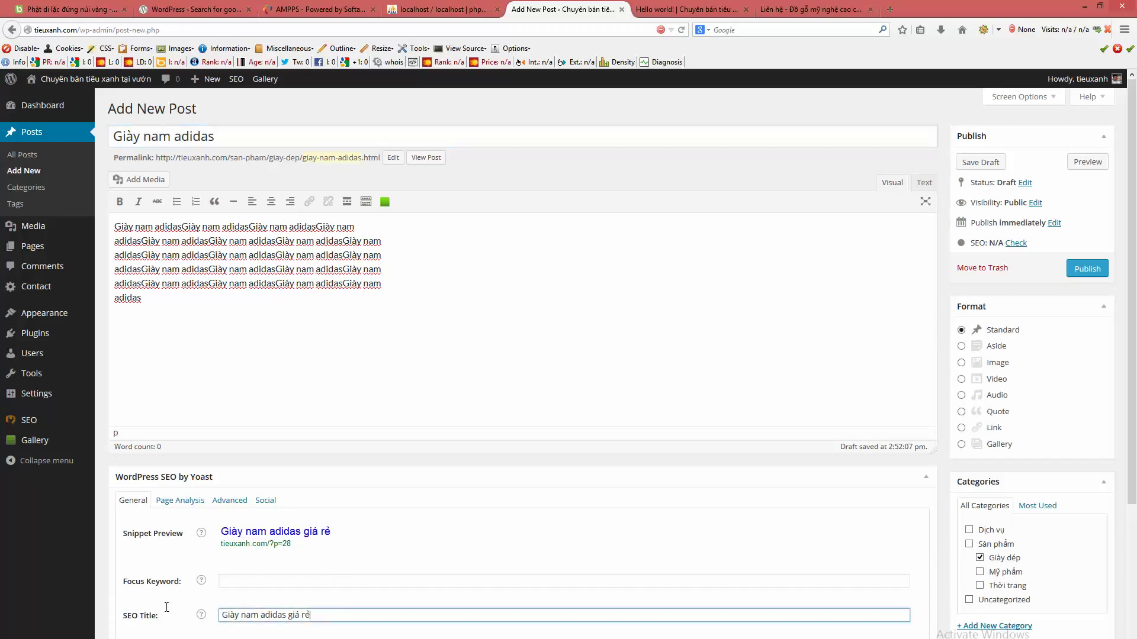
left_click(341, 616)
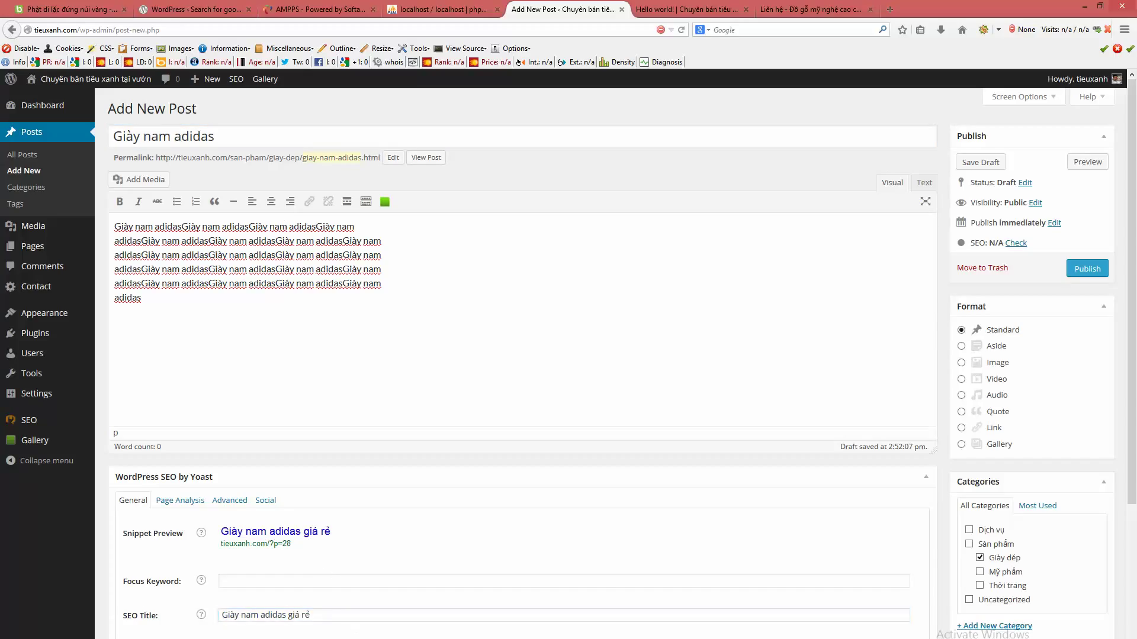
type("bán gia")
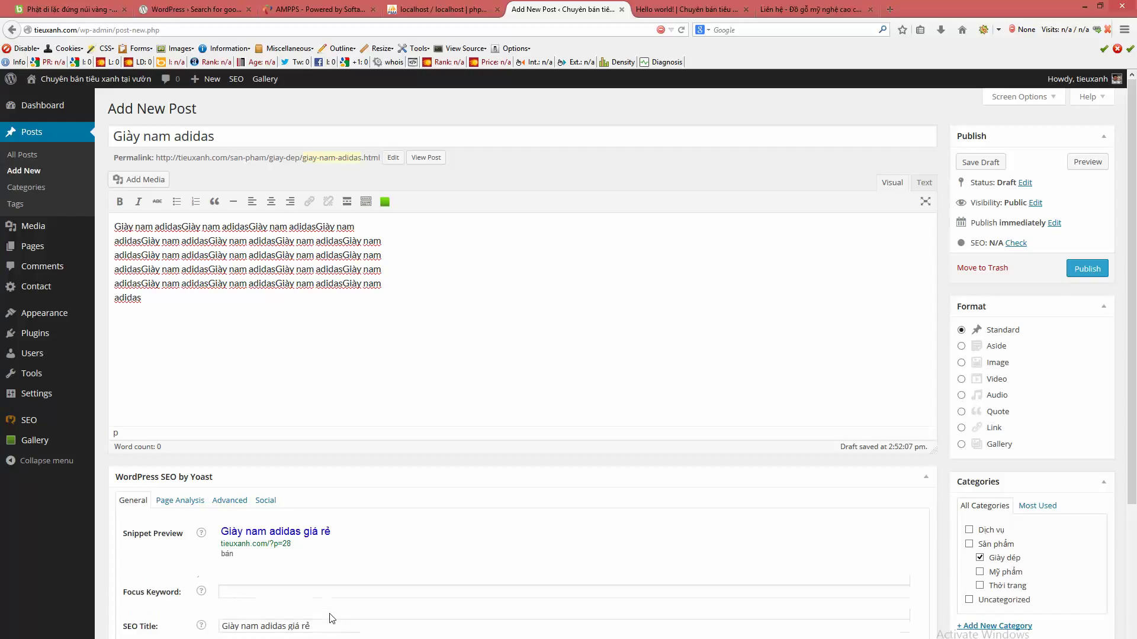
type("B")
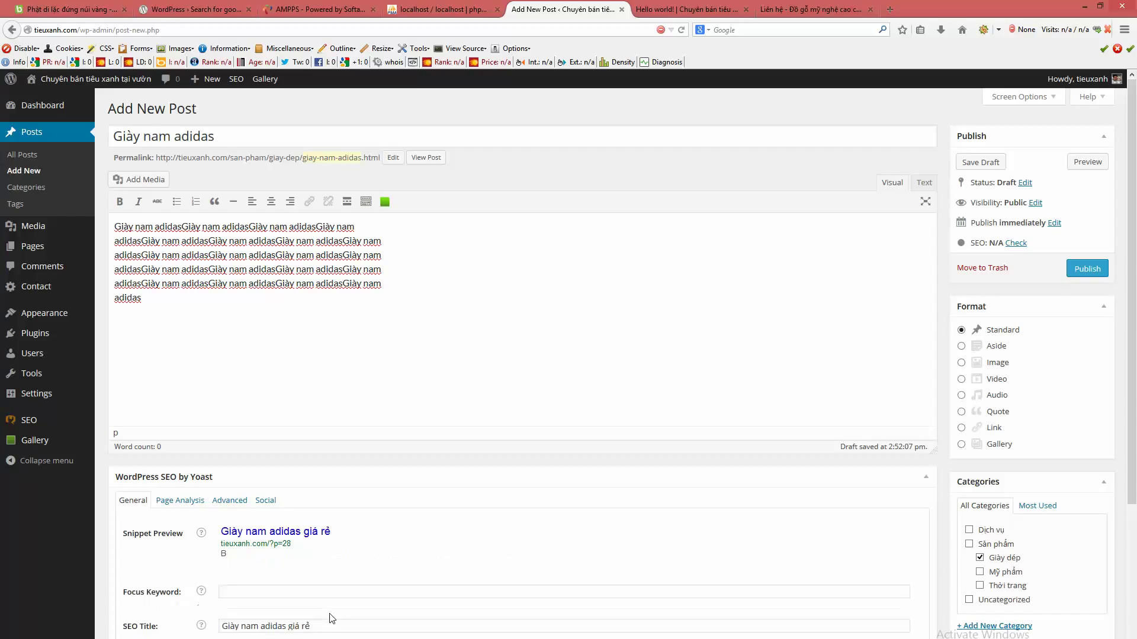
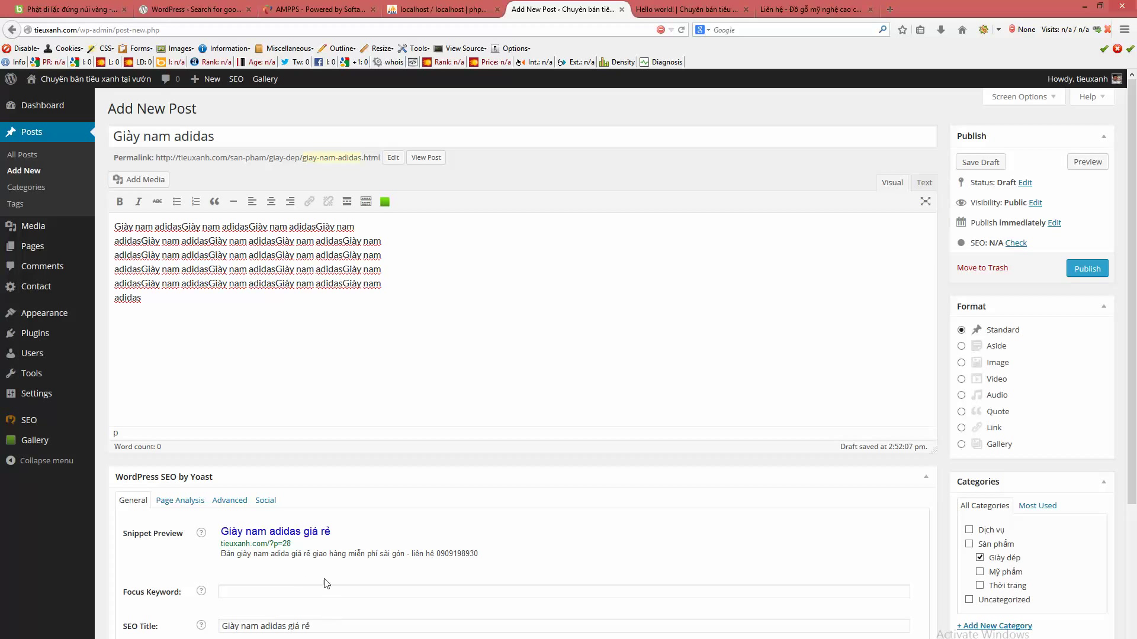
left_click_drag(391, 555, 309, 555)
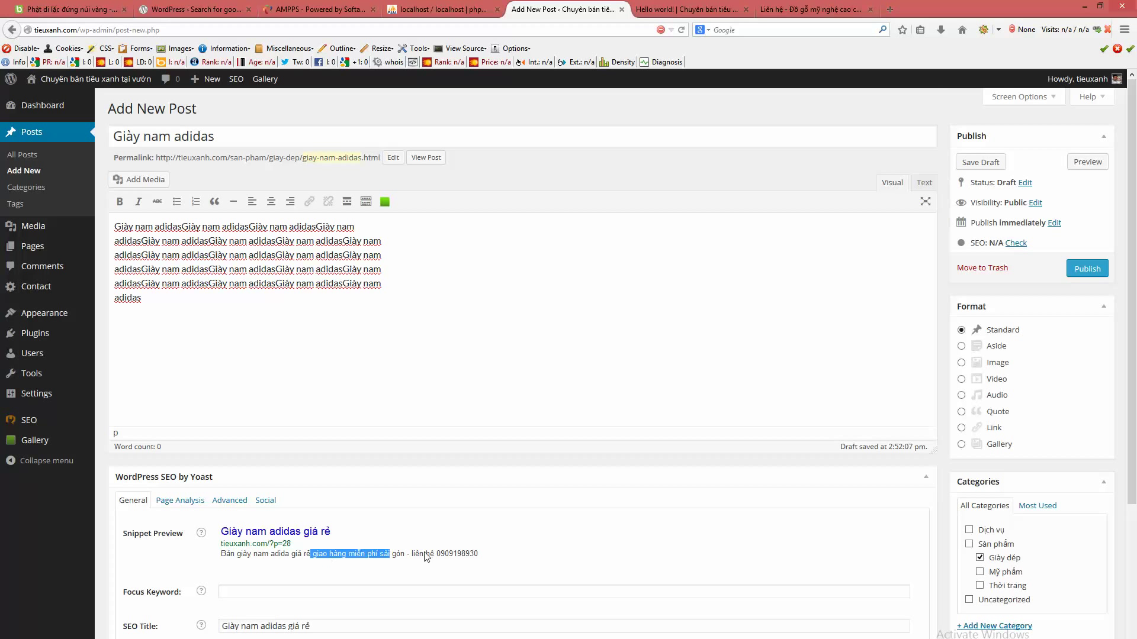
left_click(426, 557)
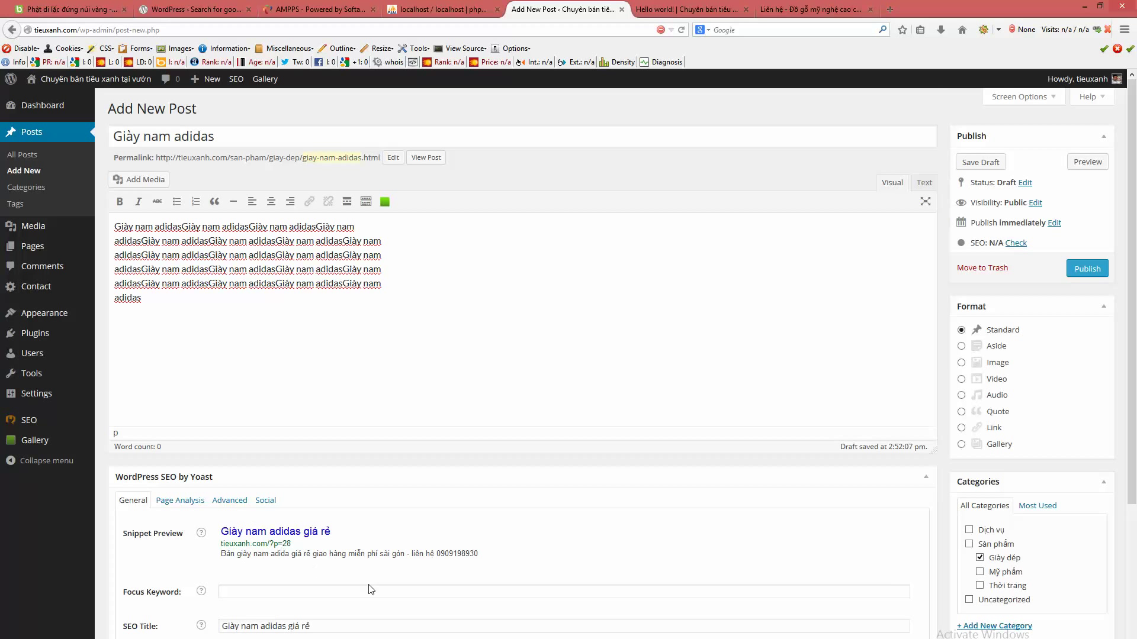
scroll(343, 589, "down", 2)
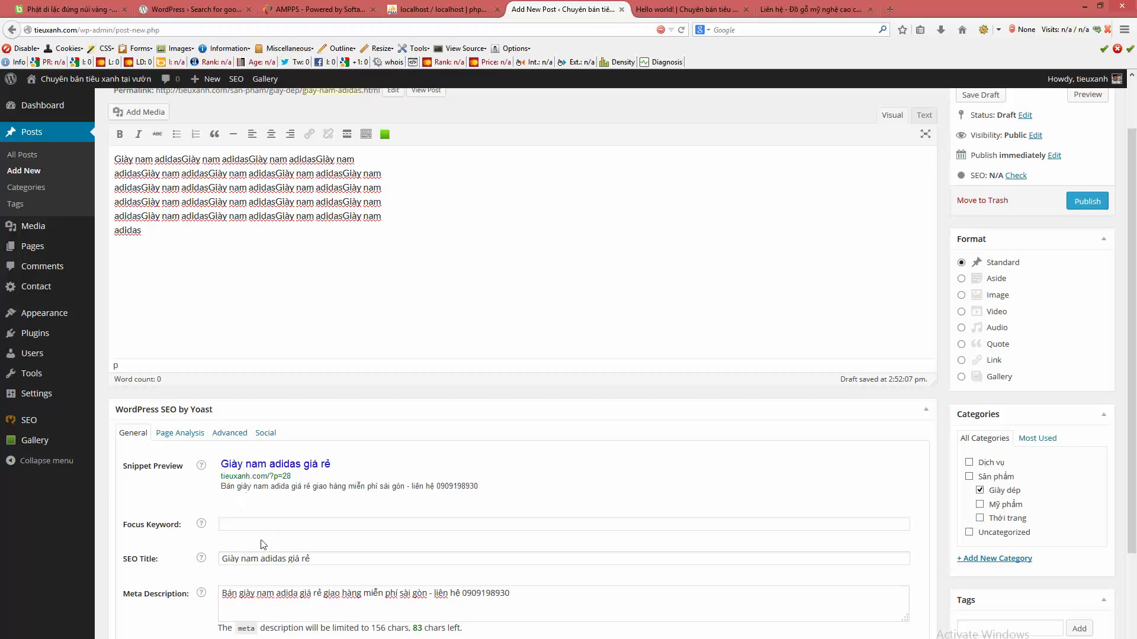
left_click(238, 594)
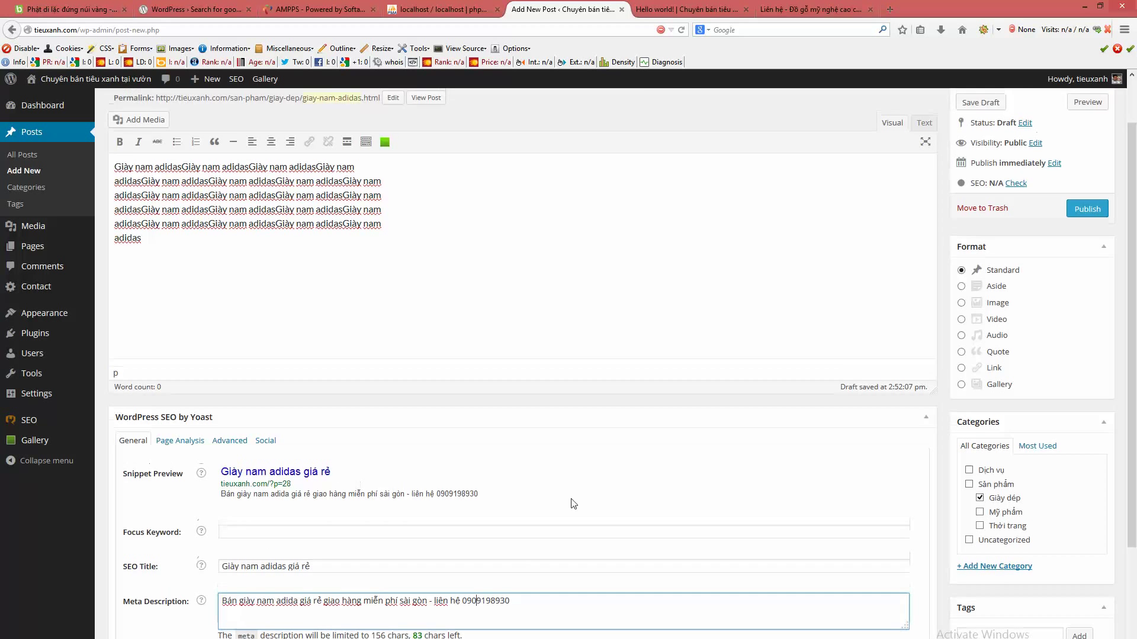
scroll(571, 502, "up", 2)
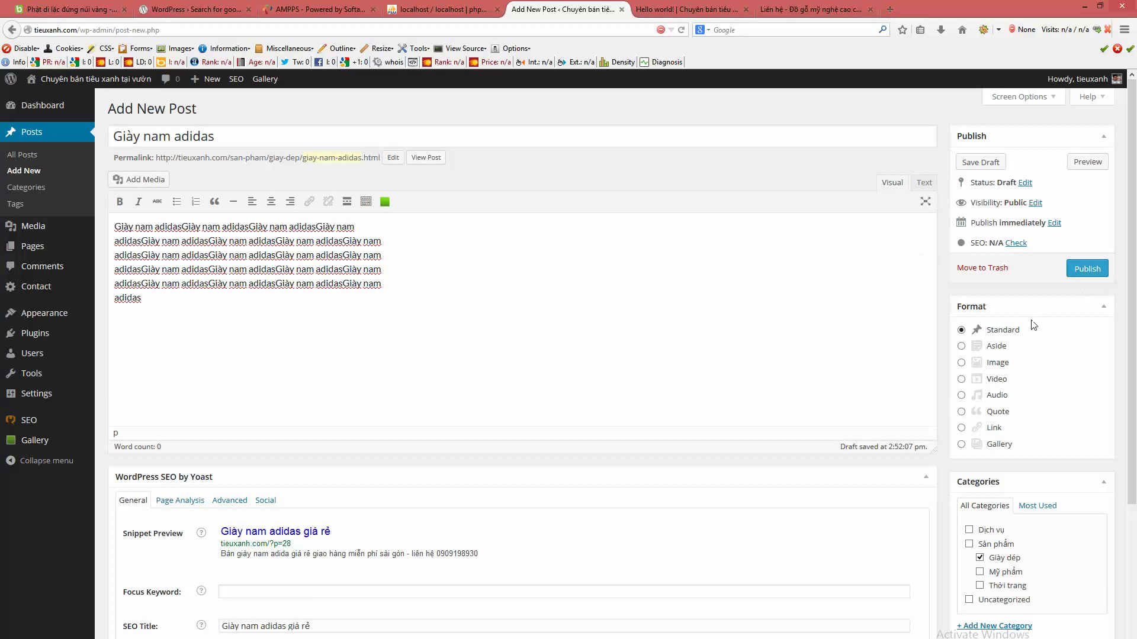
scroll(1066, 462, "down", 4)
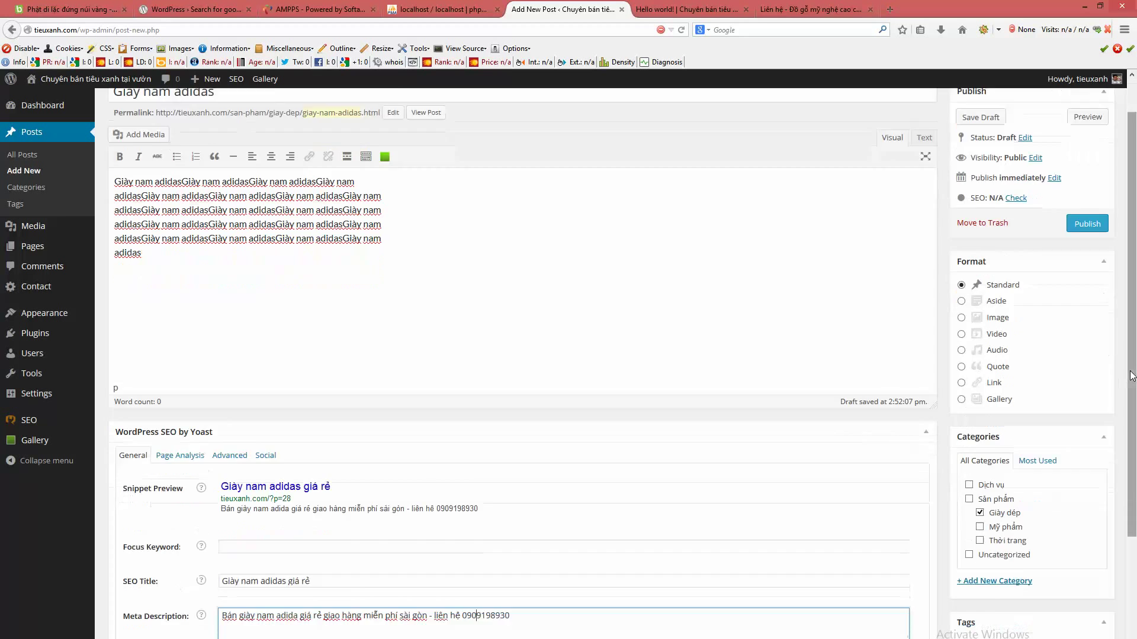
left_click(1000, 560)
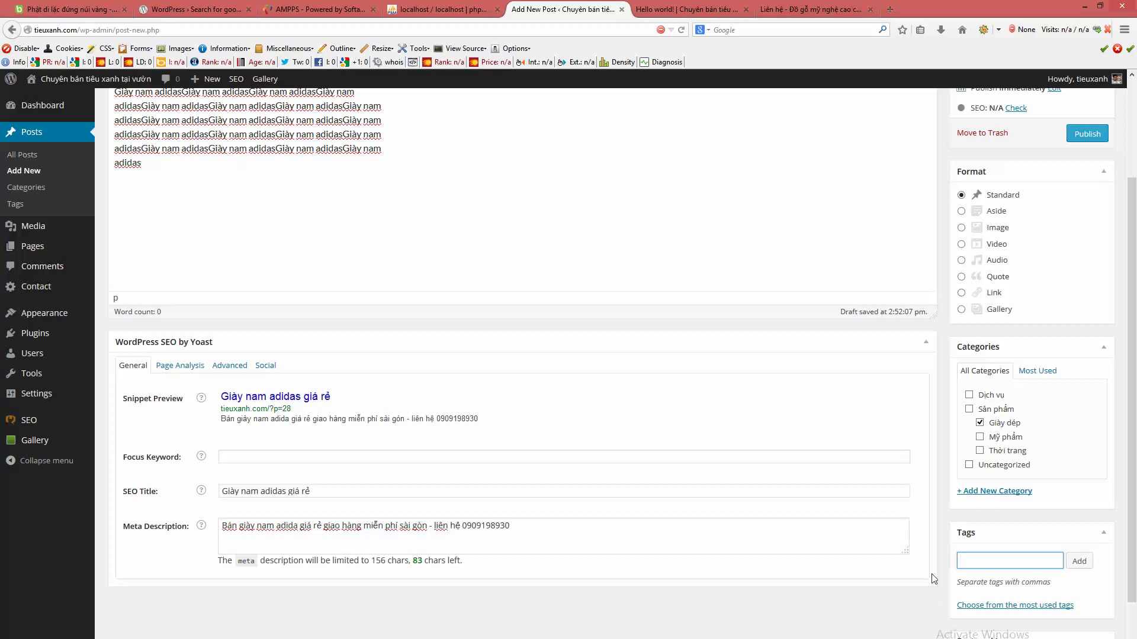
- Add the tag 'adidas' and publish the Giày nam adidas post
scroll(594, 482, "up", 4)
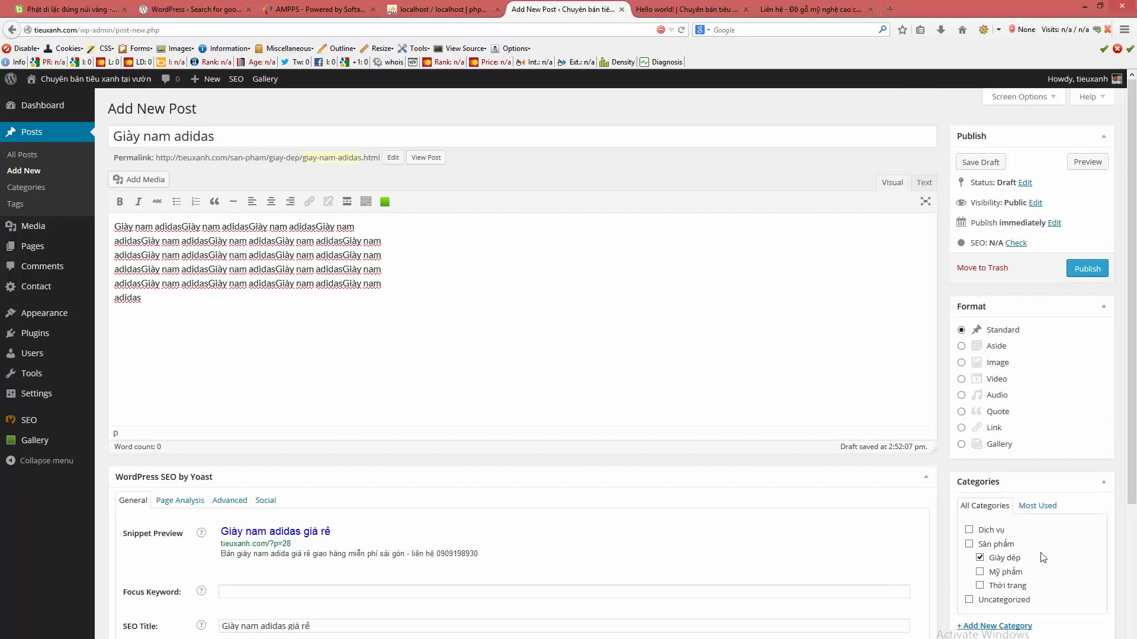
scroll(1017, 575, "down", 4)
type("ad")
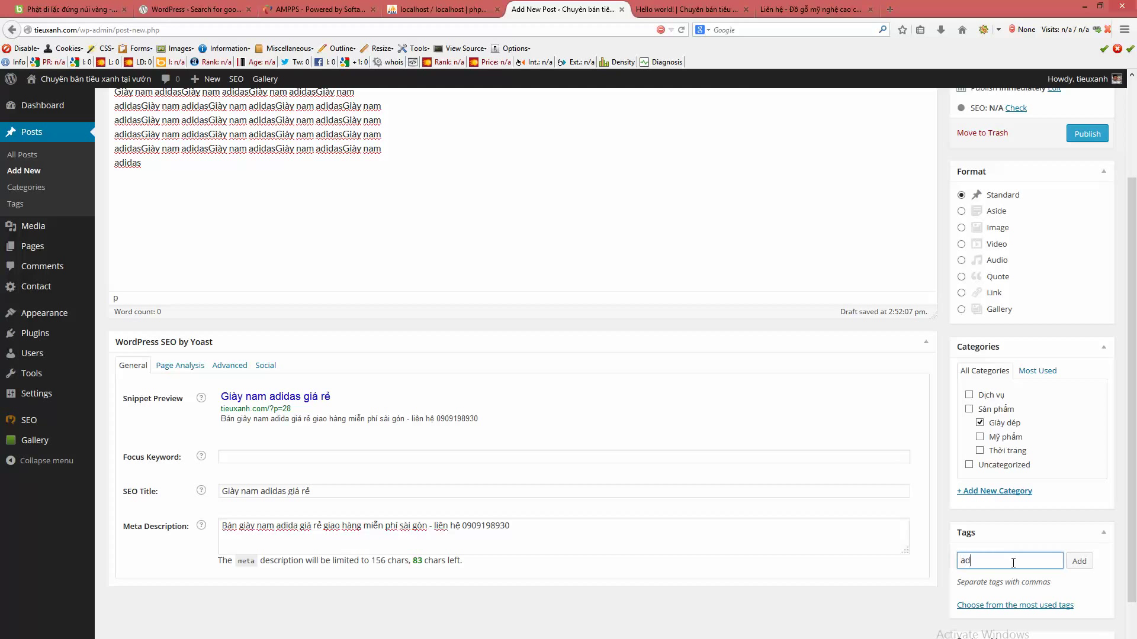
type("idas")
left_click(1079, 564)
scroll(946, 370, "up", 4)
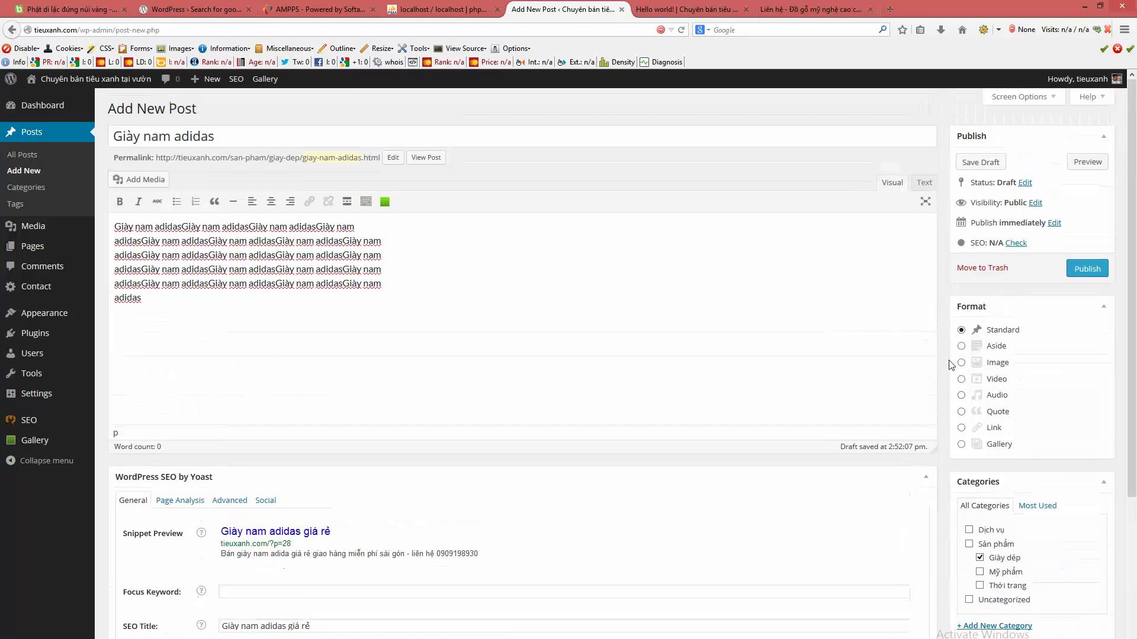
left_click(1085, 269)
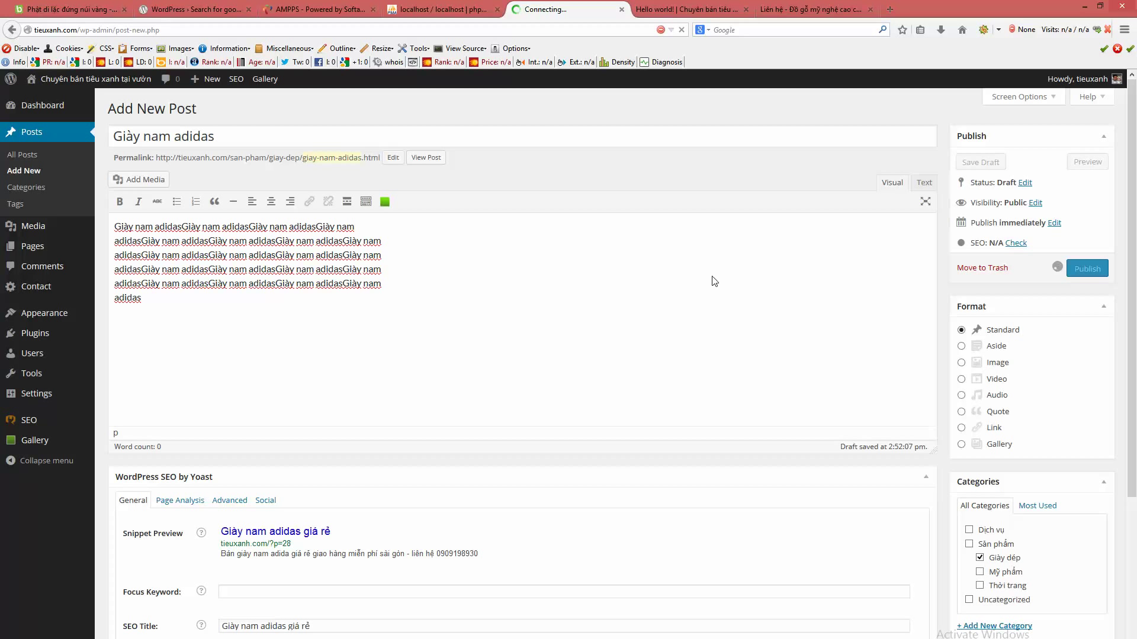
- Reload the site, open the homepage and the Giày nam adidas post to confirm it is live
left_click(715, 7)
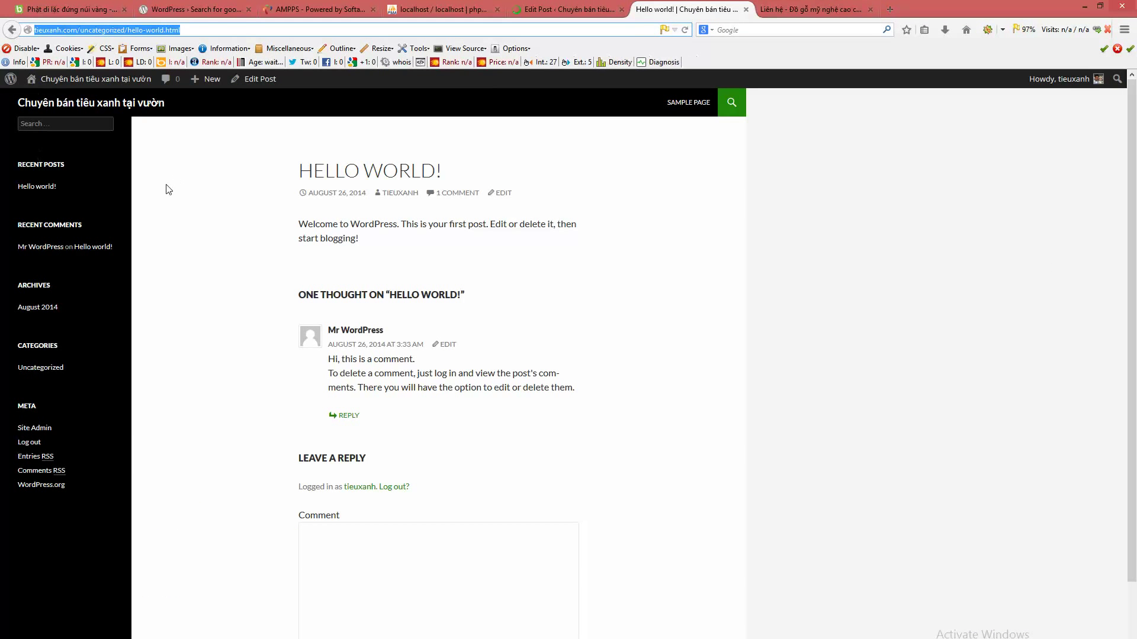
key("F5")
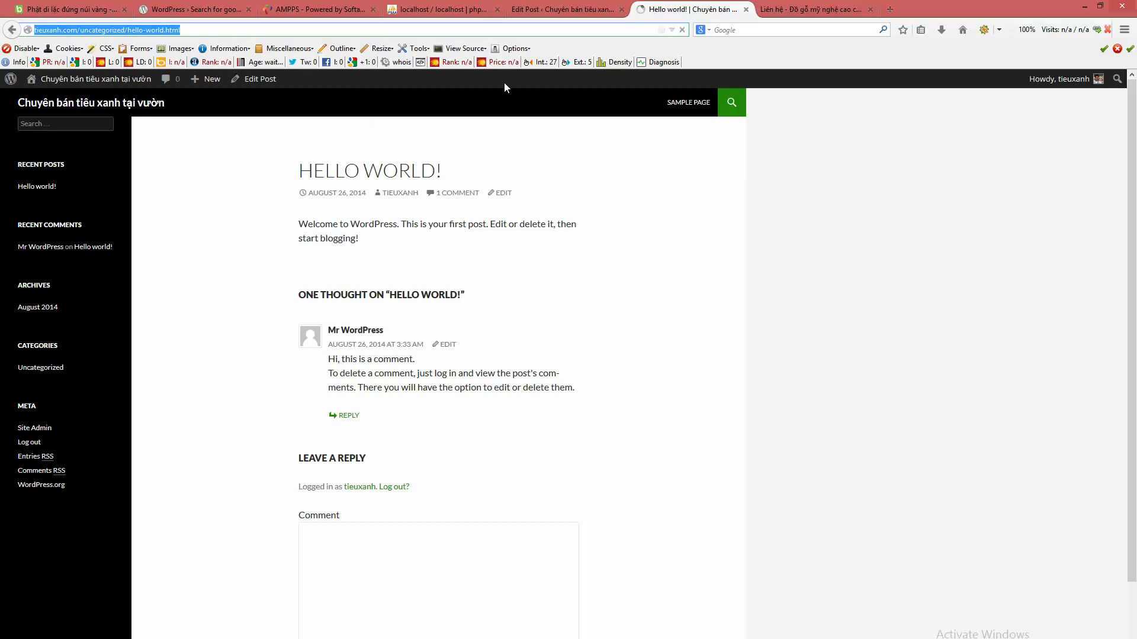
left_click(65, 109)
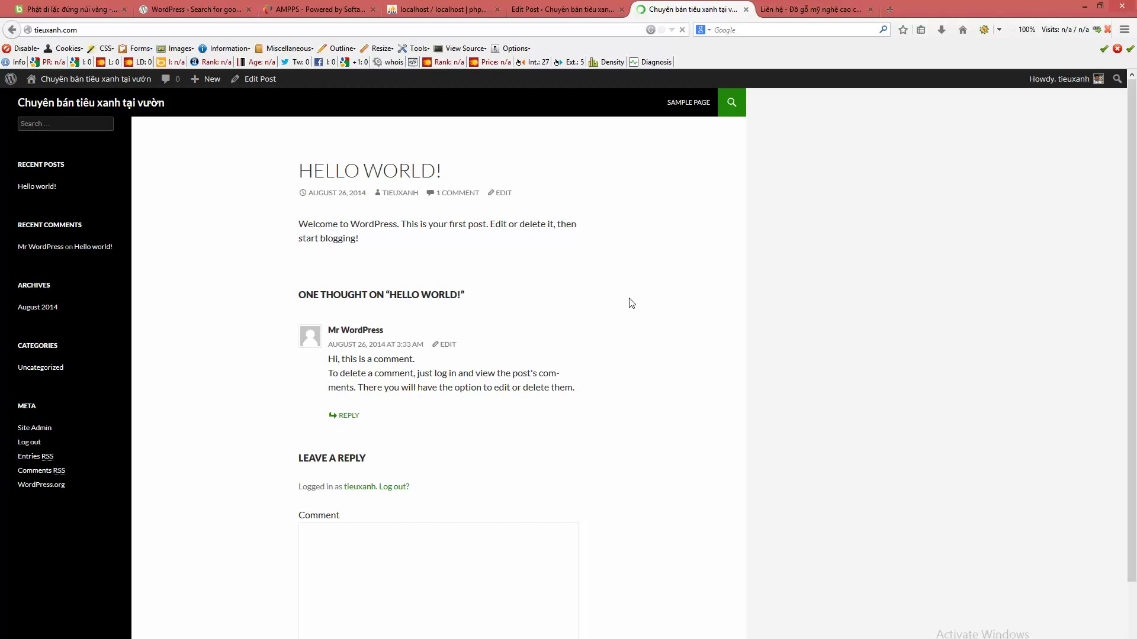
left_click(400, 185)
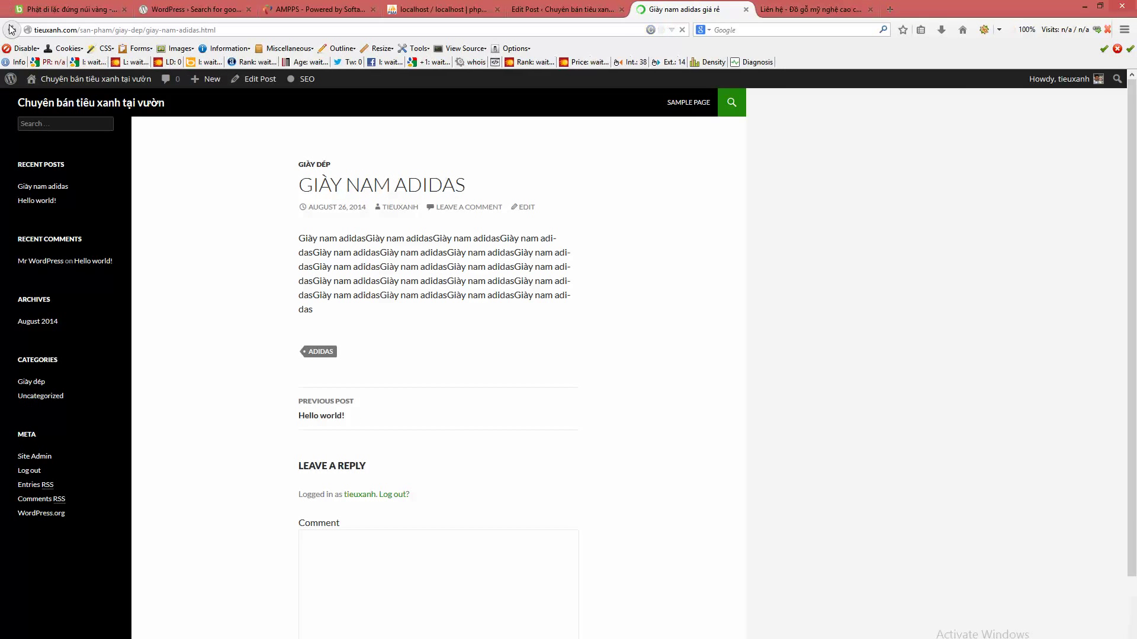
key("alt+Left")
- Browse the mynghecaocap.net homepage, then go back to the Giày nam adidas Edit Post tab
left_click(763, 7)
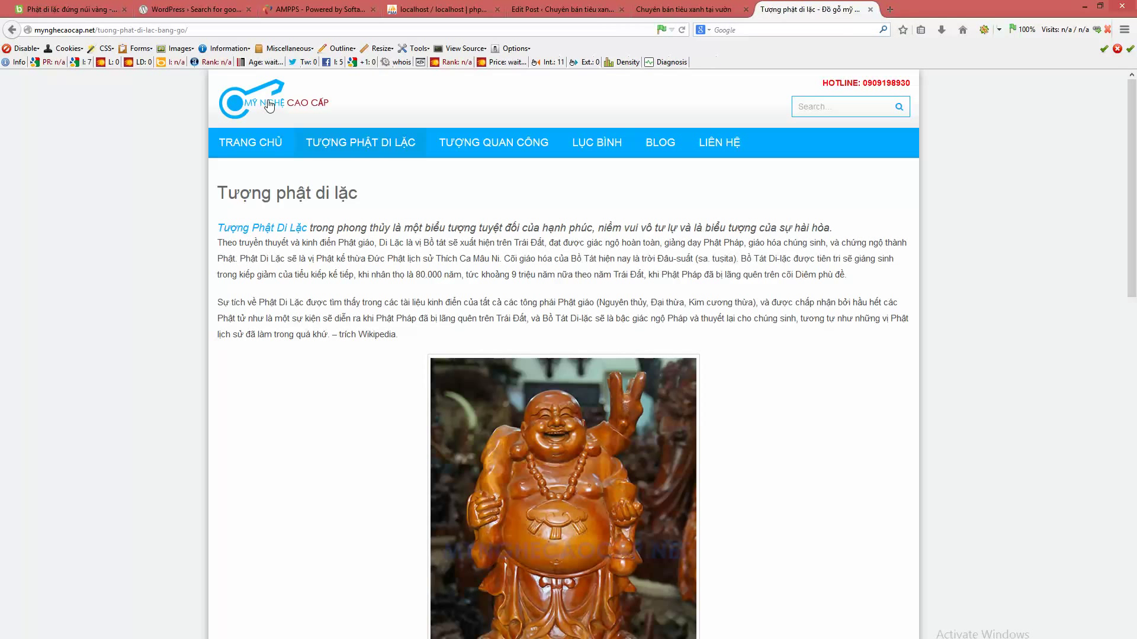
left_click(270, 105)
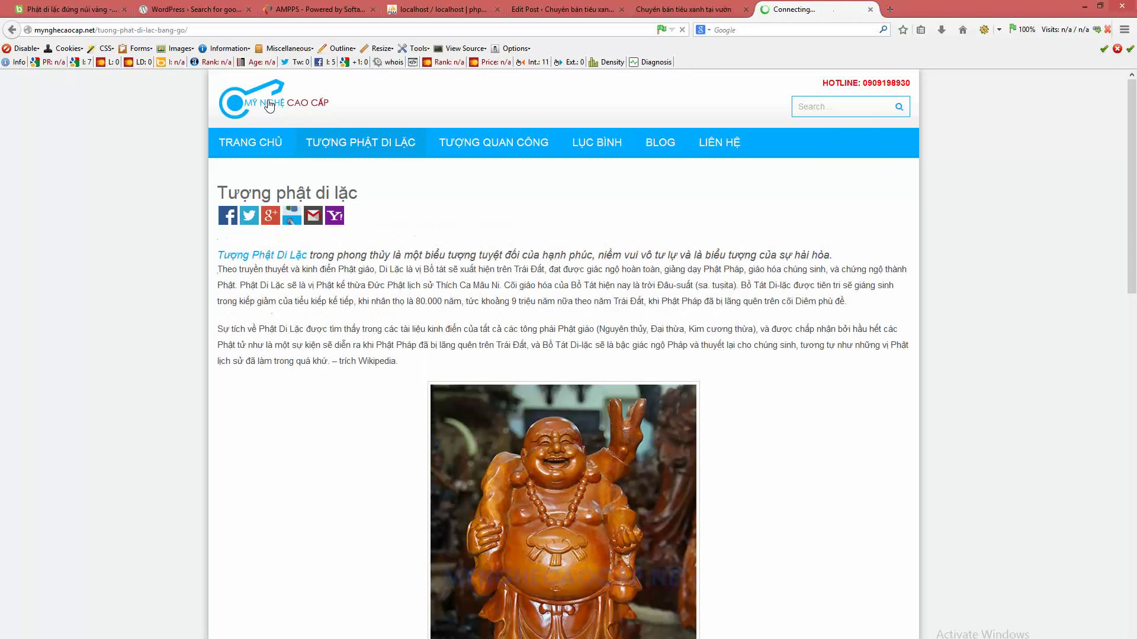
scroll(959, 414, "down", 5)
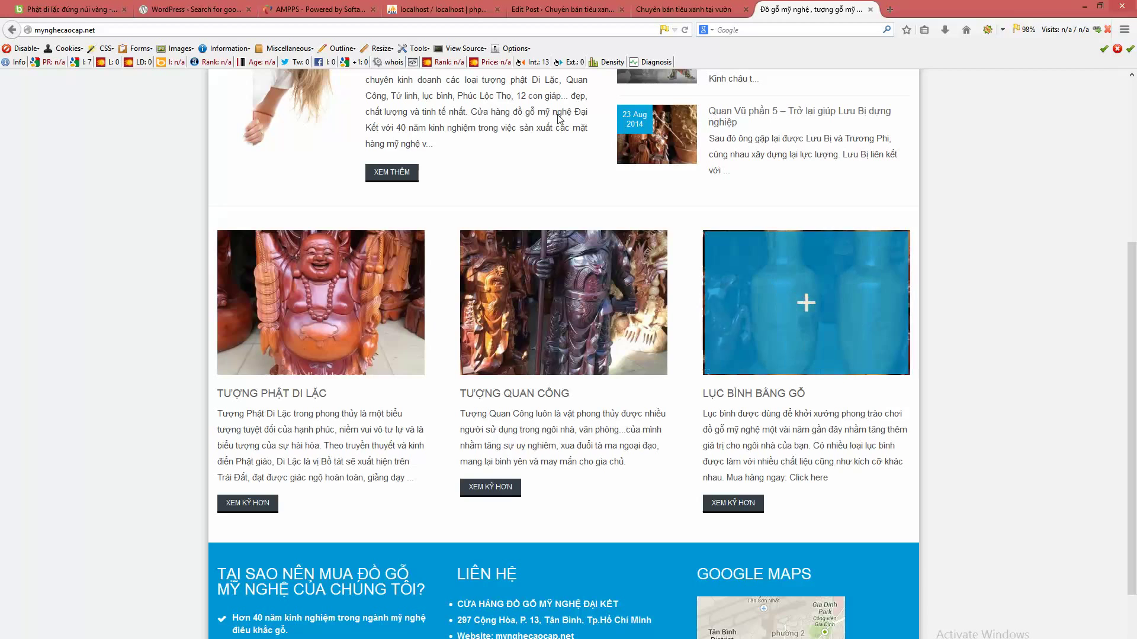
left_click(562, 9)
scroll(1131, 462, "down", 5)
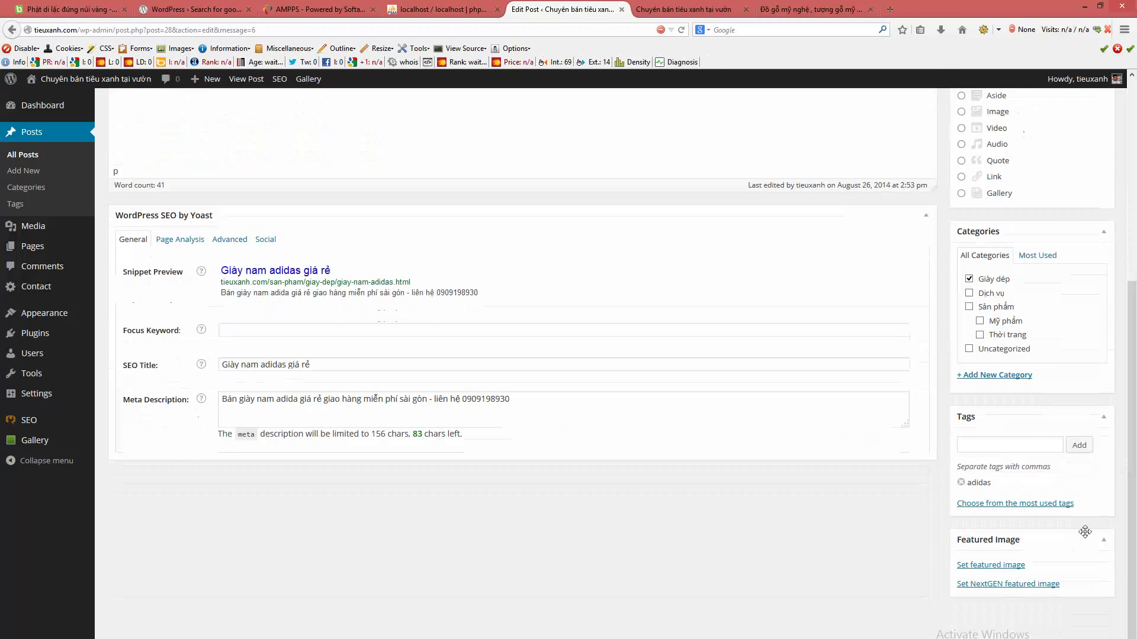
- Upload cai-dat-wordpress-co-ban from the desktop as the post's featured image
left_click(990, 565)
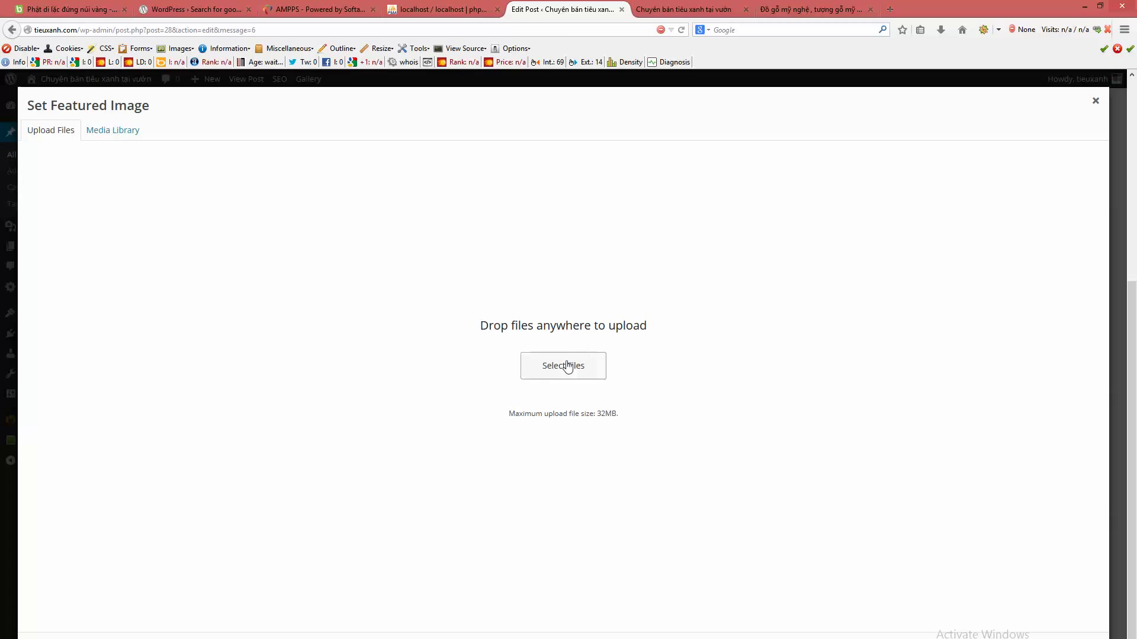
left_click(572, 366)
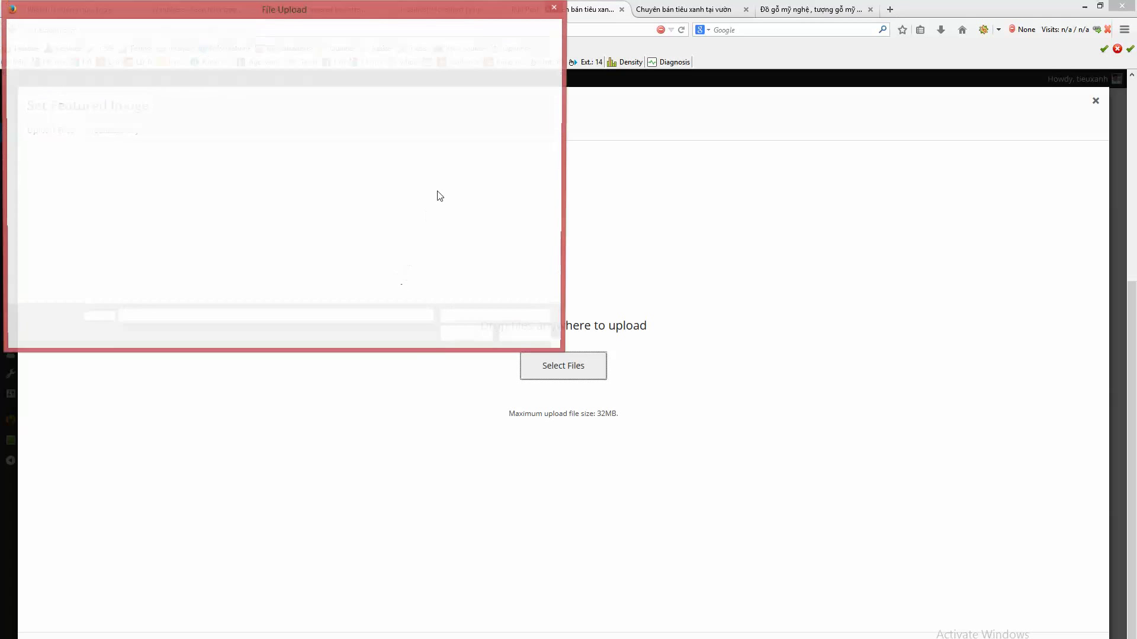
left_click(360, 244)
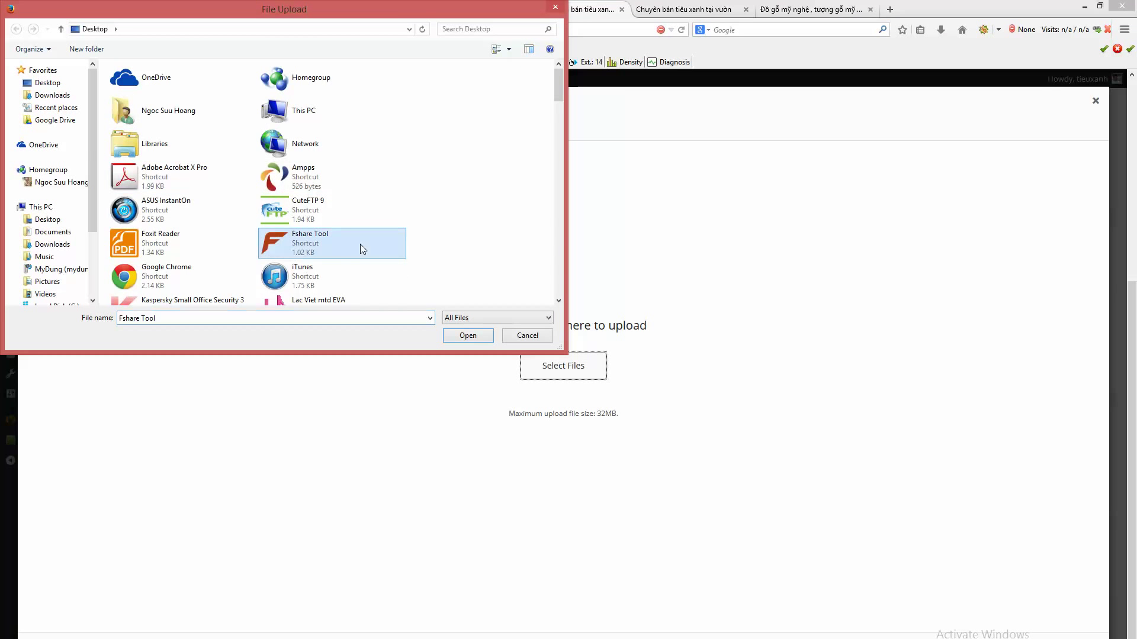
scroll(360, 255, "down", 5)
scroll(396, 260, "down", 4)
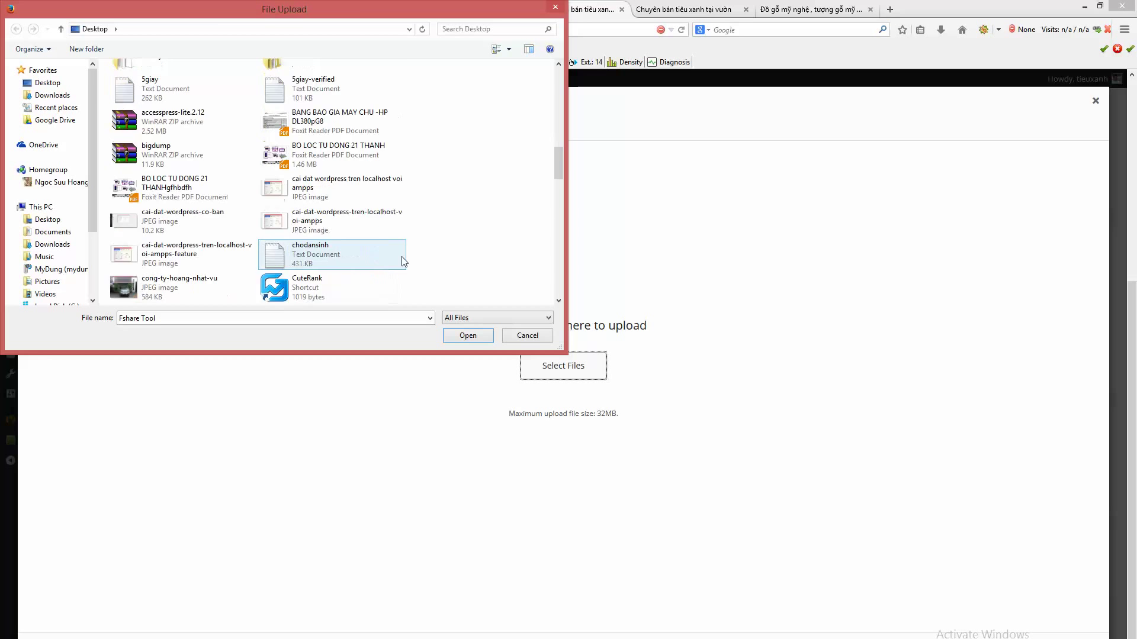
left_click(158, 148)
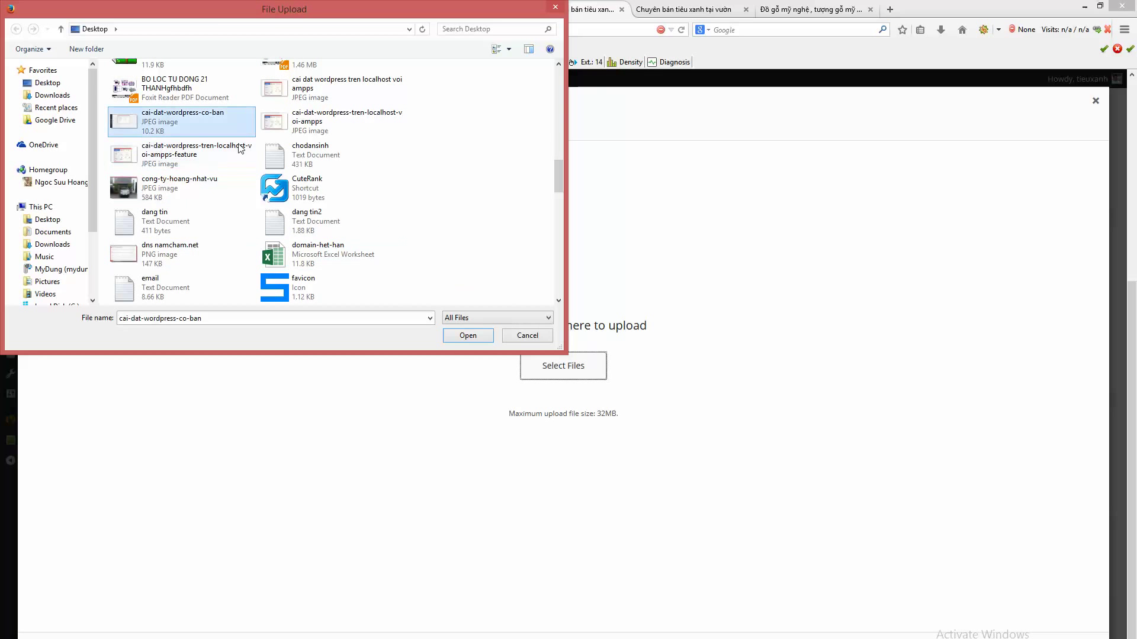
left_click(468, 335)
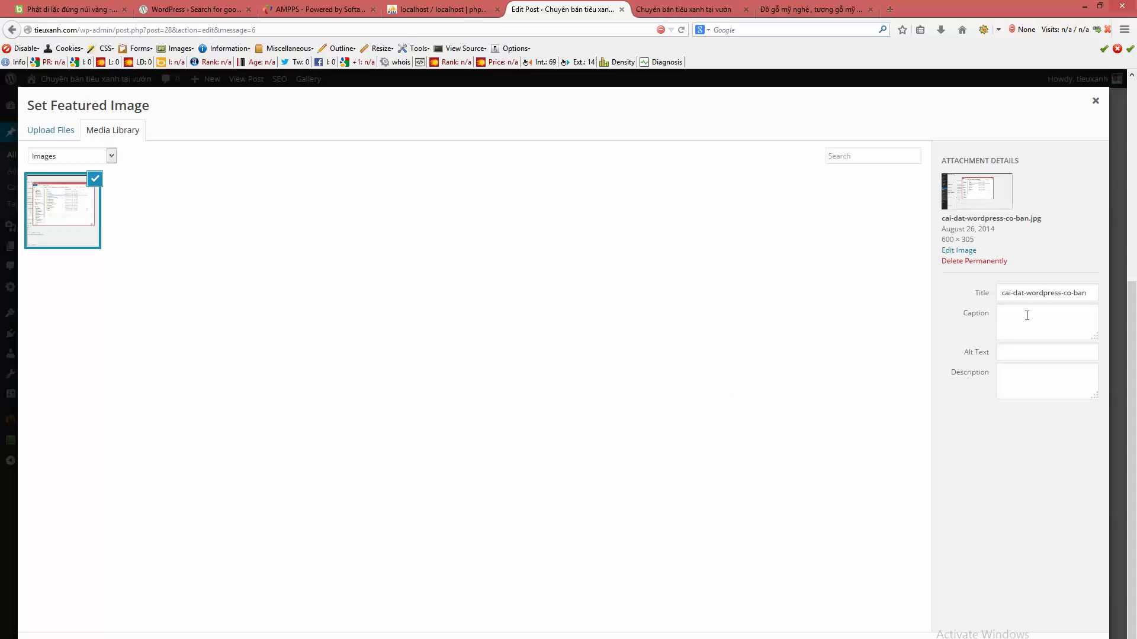
- Copy the image title into its Alt Text, save it and close the media window
triple_click(1041, 293)
key("ctrl+c")
left_click(1015, 351)
key("ctrl+v")
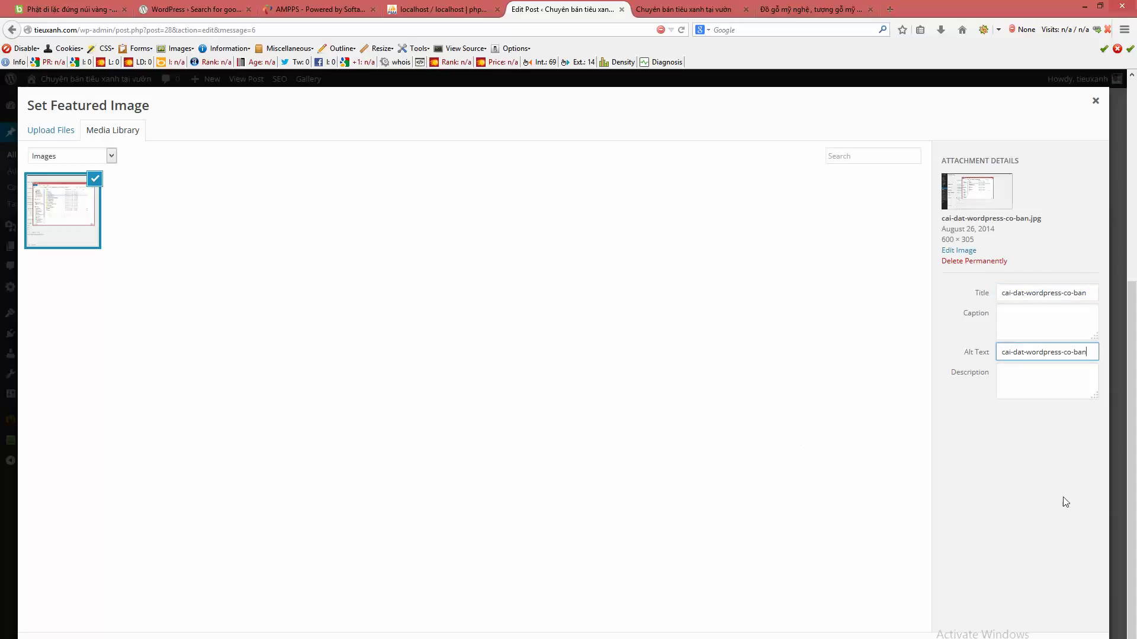
left_click(1031, 480)
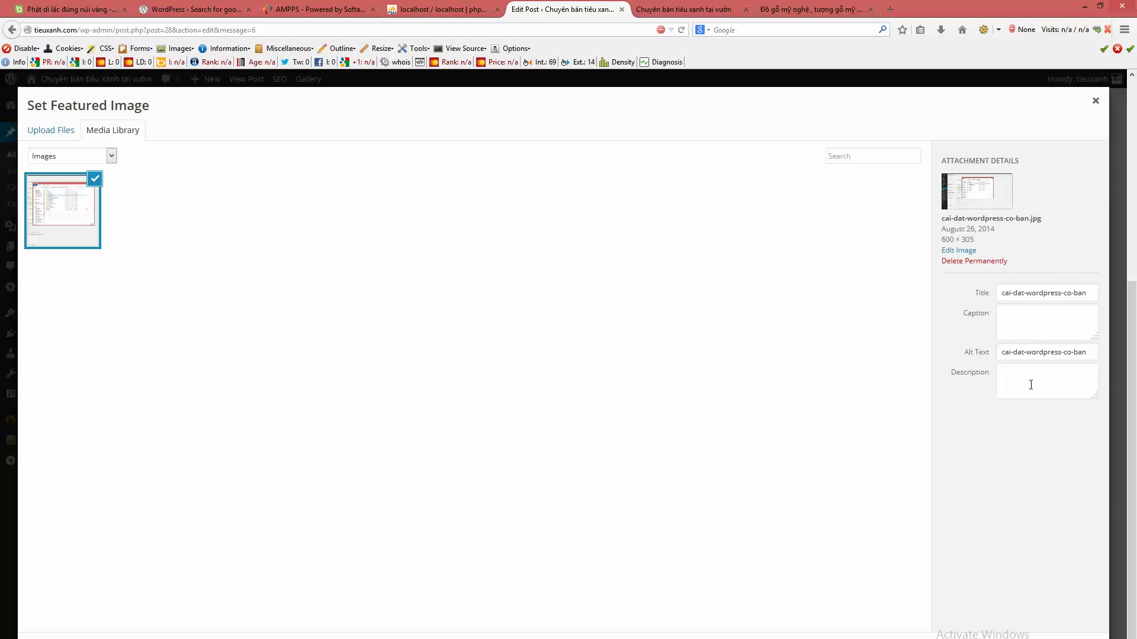
key("Escape")
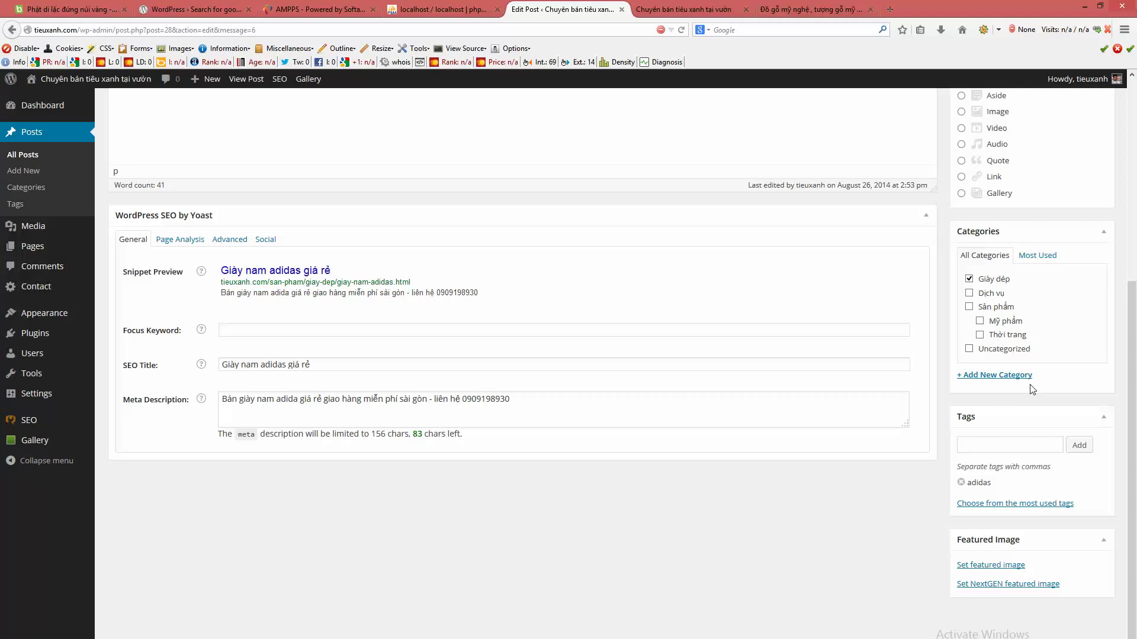
- Update the post and reload the homepage to see its featured image above it
scroll(912, 496, "up", 4)
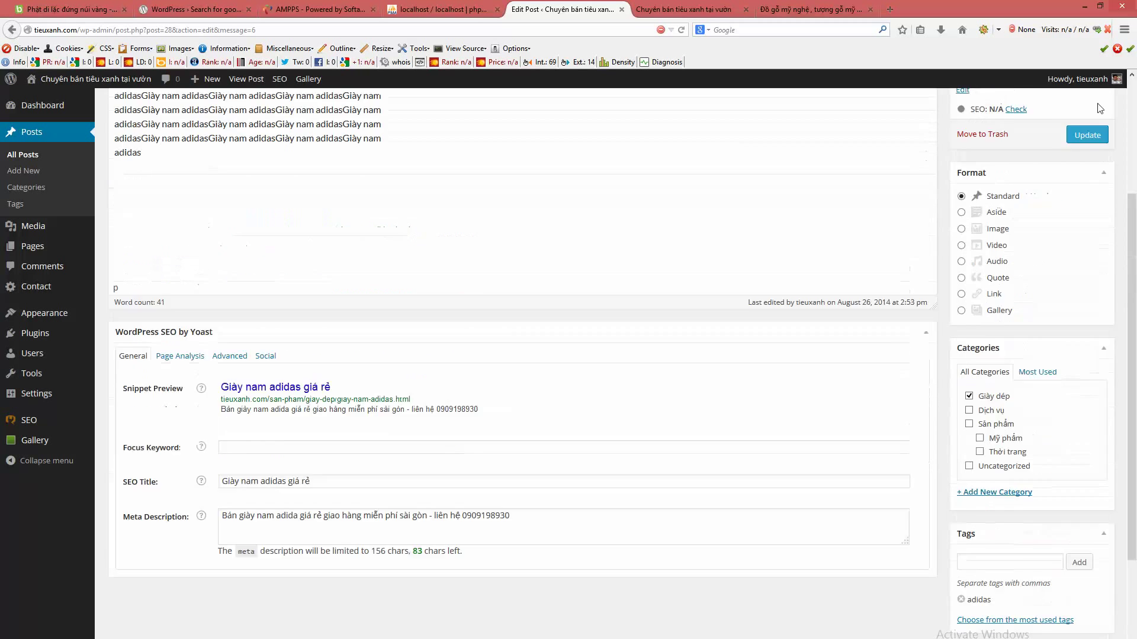
left_click(1087, 185)
left_click(684, 9)
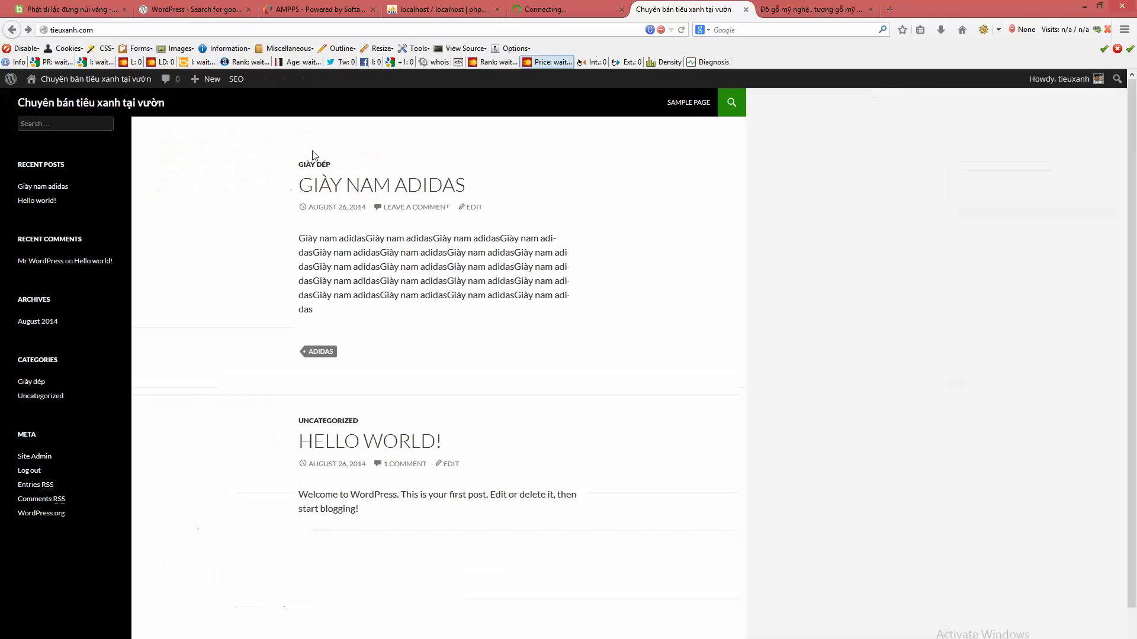
left_click(107, 105)
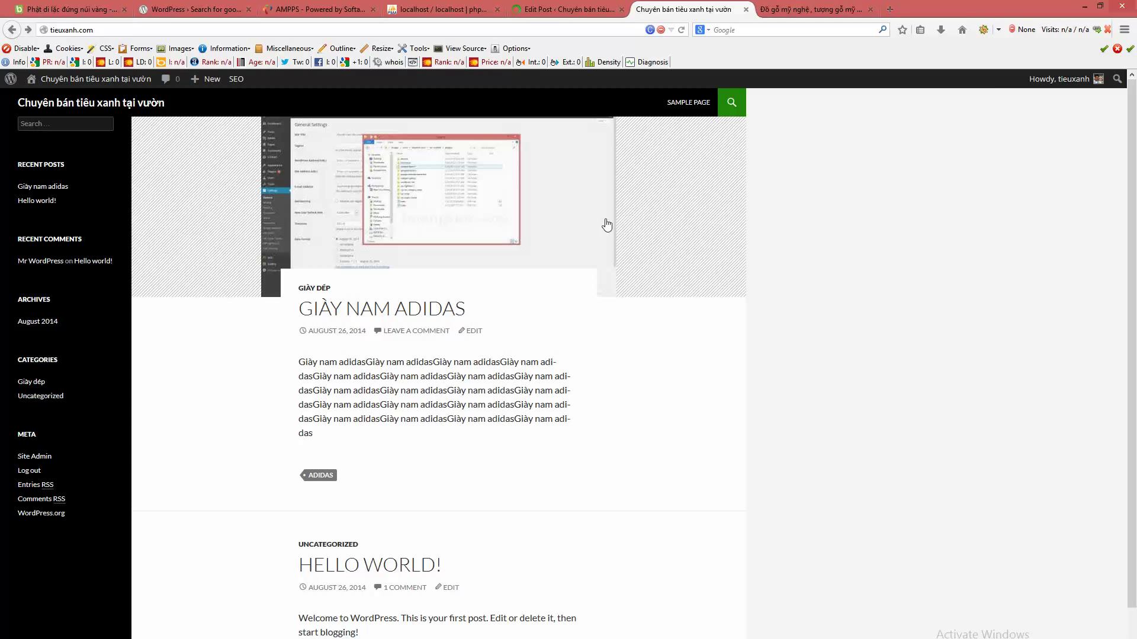
left_click(540, 7)
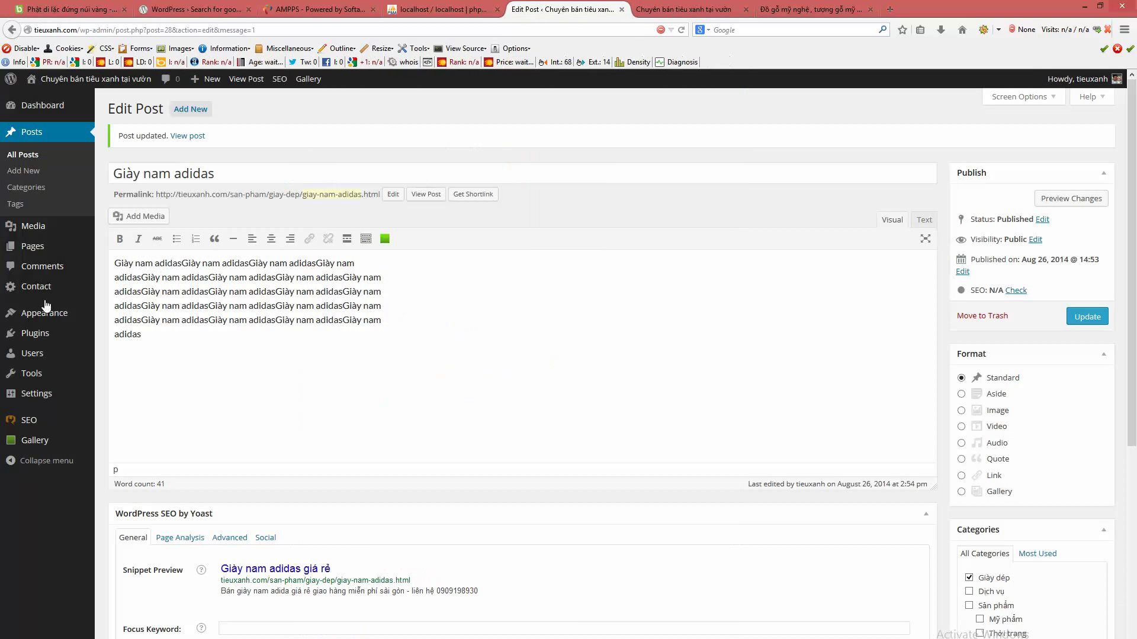
- Check the adidas tag under Posts > Tags, then reopen the Giày nam adidas post from All Posts
left_click(15, 204)
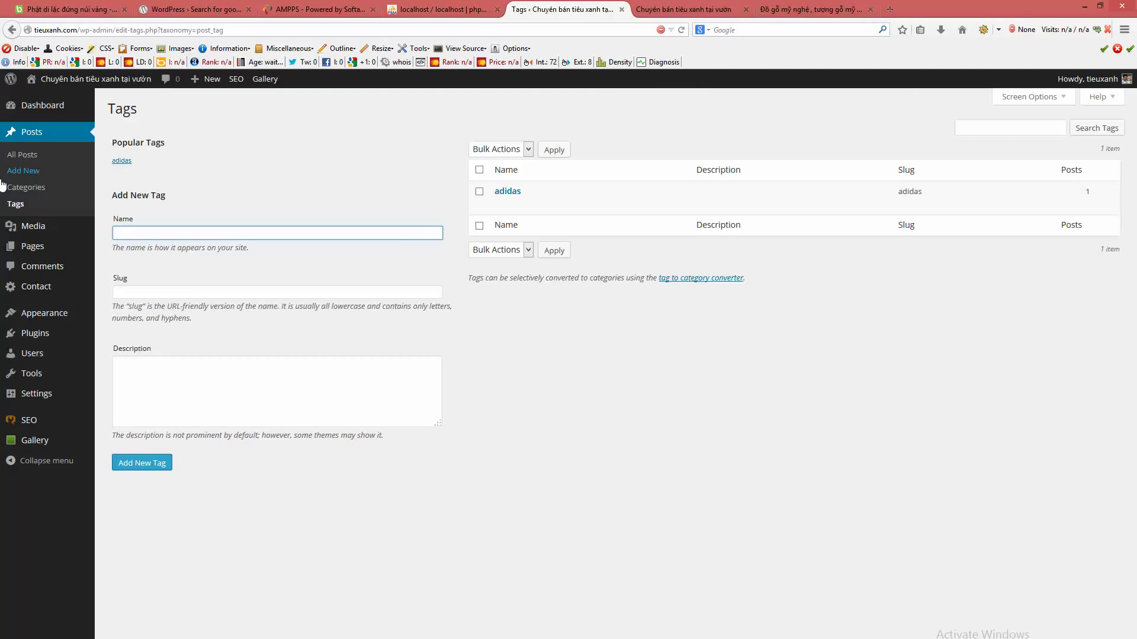
left_click(778, 448)
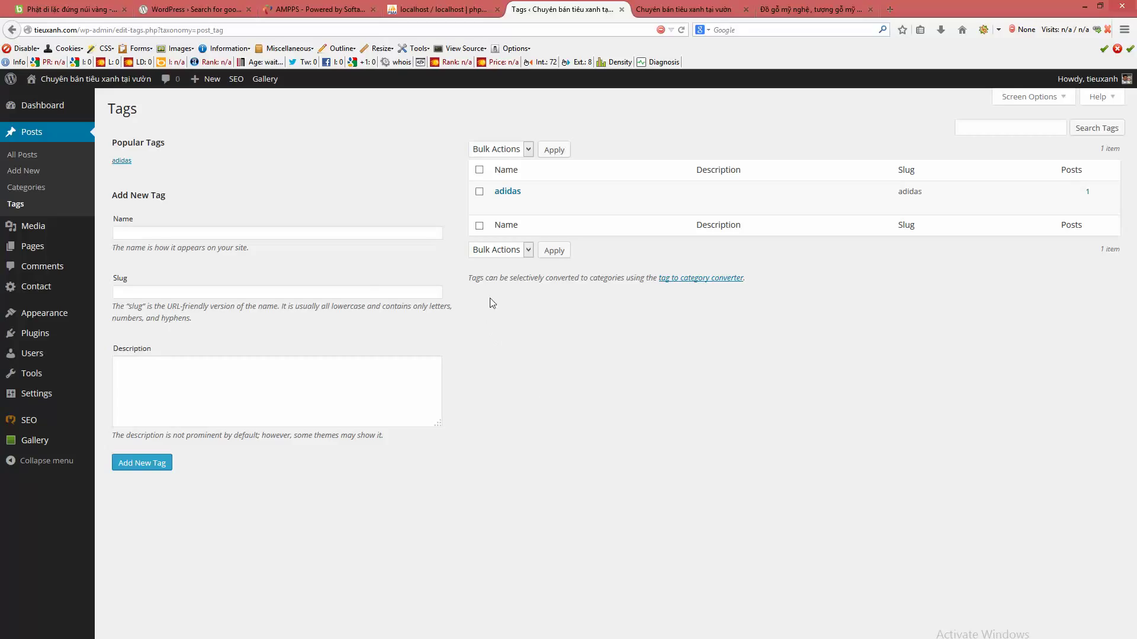
left_click(13, 156)
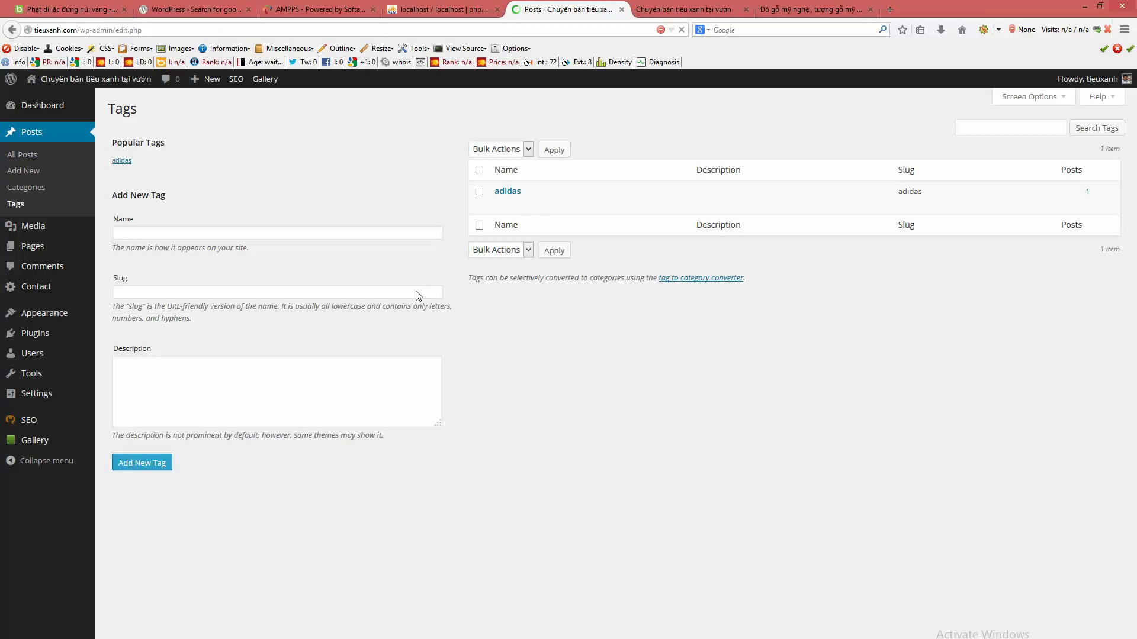
left_click(175, 195)
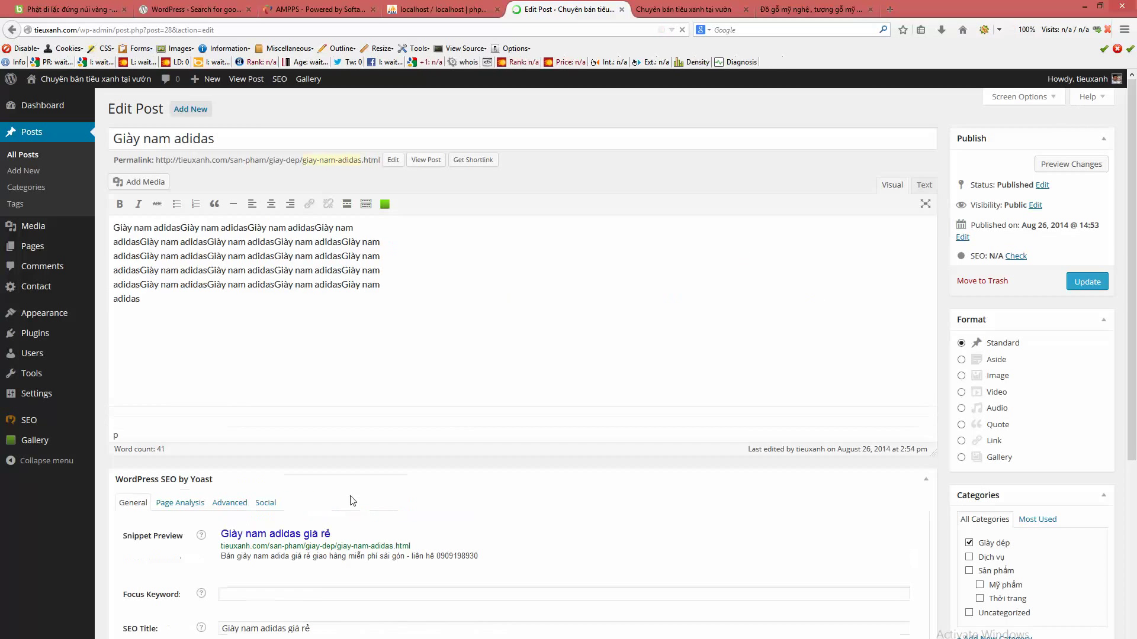
left_click(386, 288)
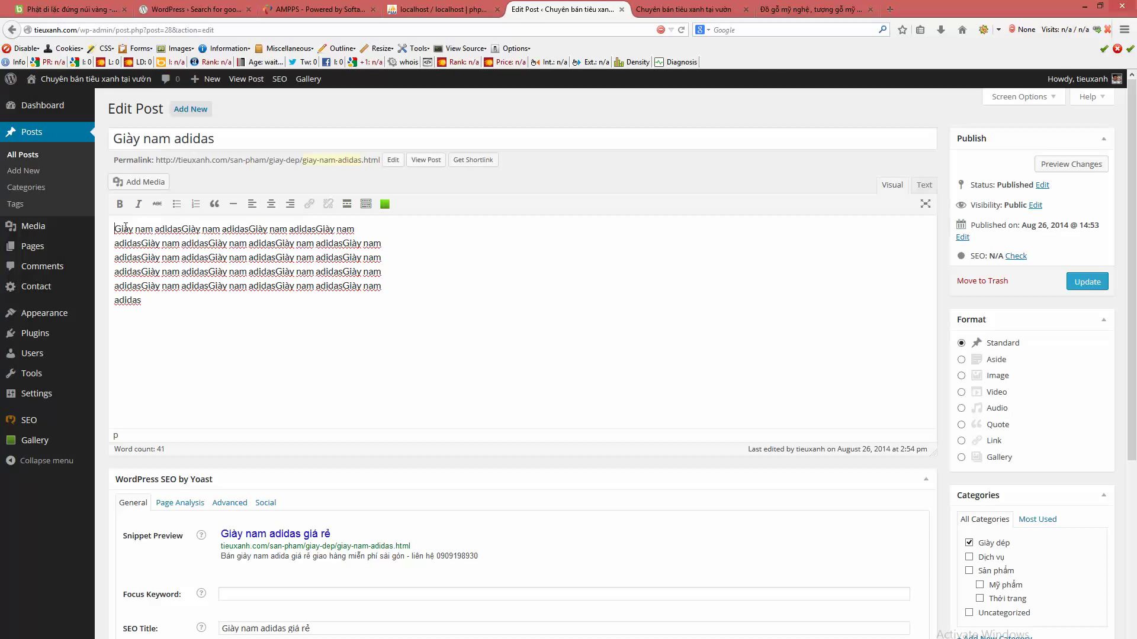
left_click_drag(125, 228, 427, 241)
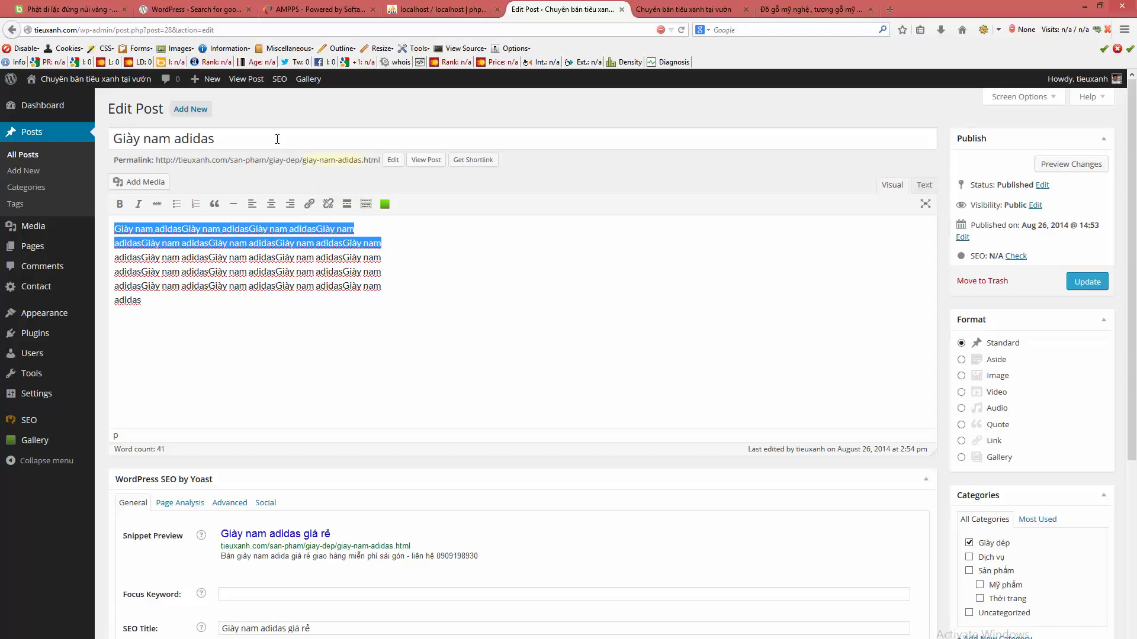
left_click(235, 135)
left_click_drag(113, 135, 106, 137)
left_click(243, 140)
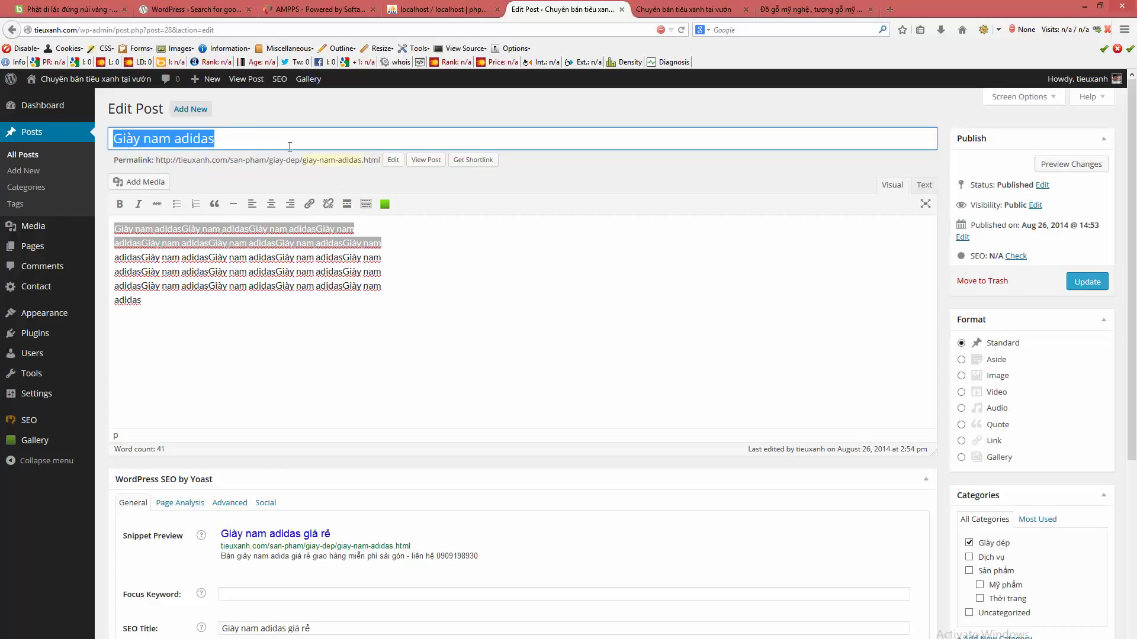
left_click(253, 140)
left_click_drag(253, 140, 79, 138)
left_click(363, 282)
left_click_drag(126, 235, 282, 312)
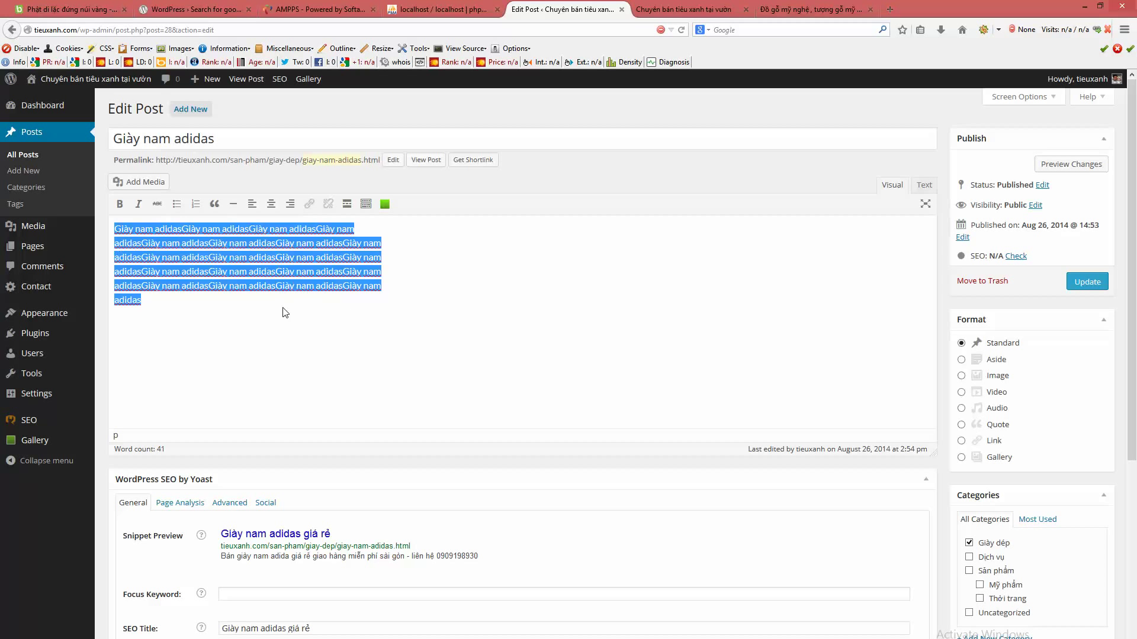
left_click(282, 312)
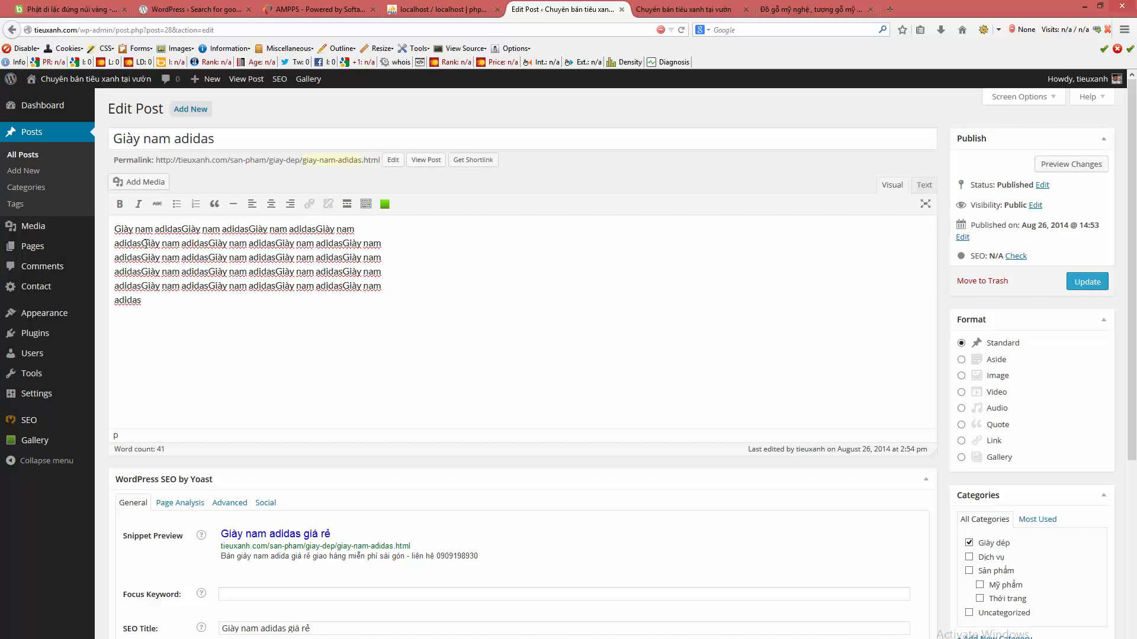
left_click_drag(382, 243, 115, 228)
left_click(248, 298)
left_click(228, 140)
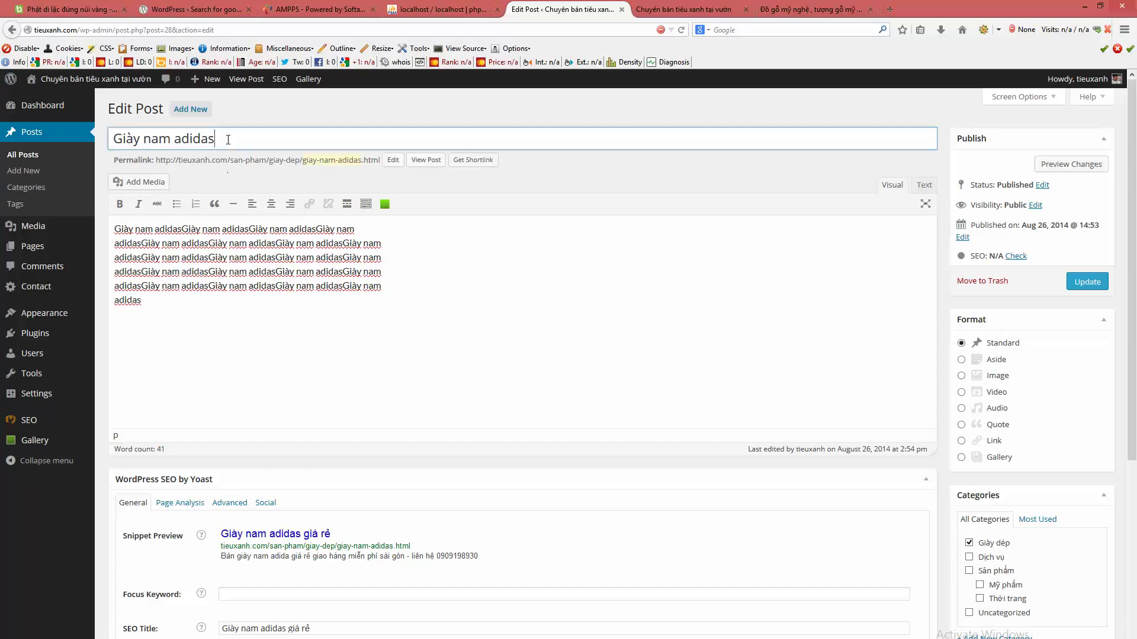
left_click(393, 160)
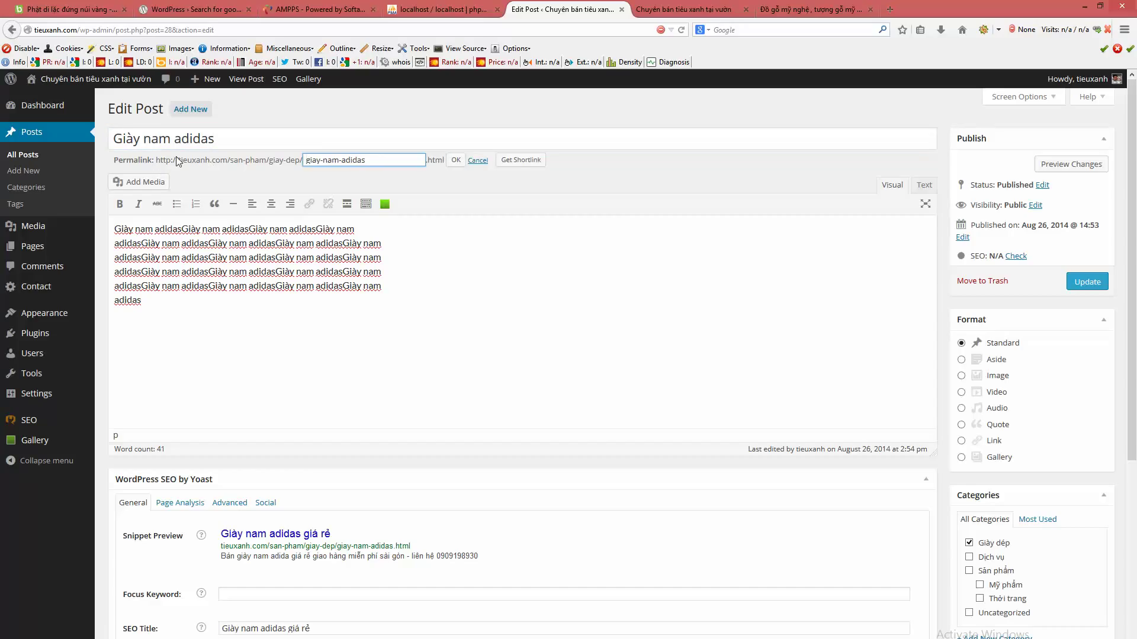
left_click(615, 287)
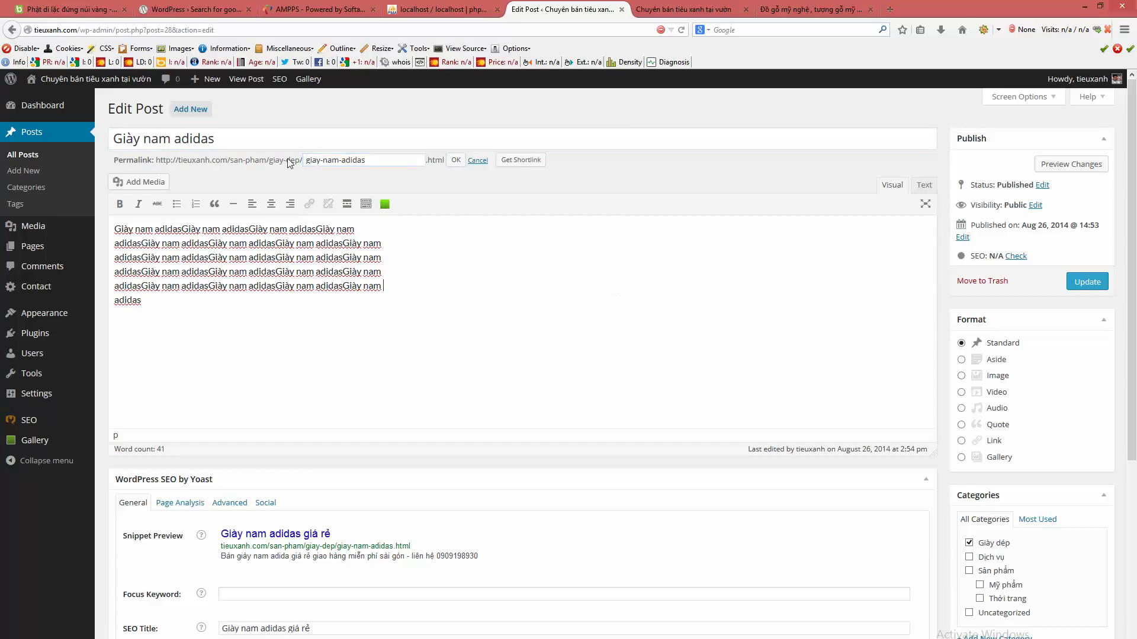
left_click(476, 160)
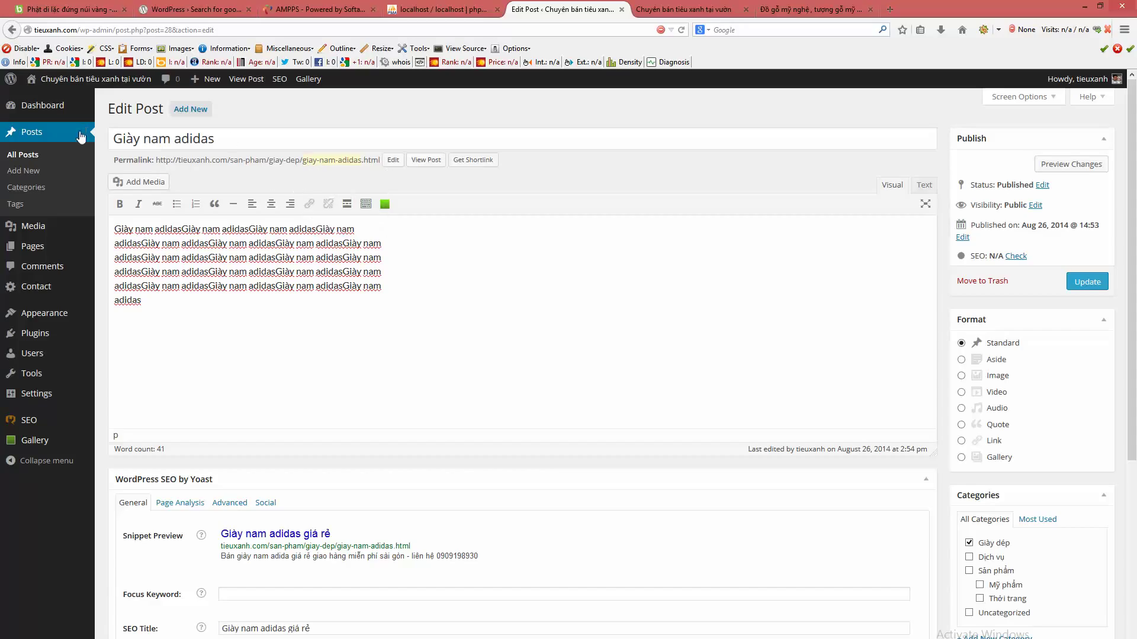
left_click_drag(306, 162, 360, 167)
left_click(361, 162)
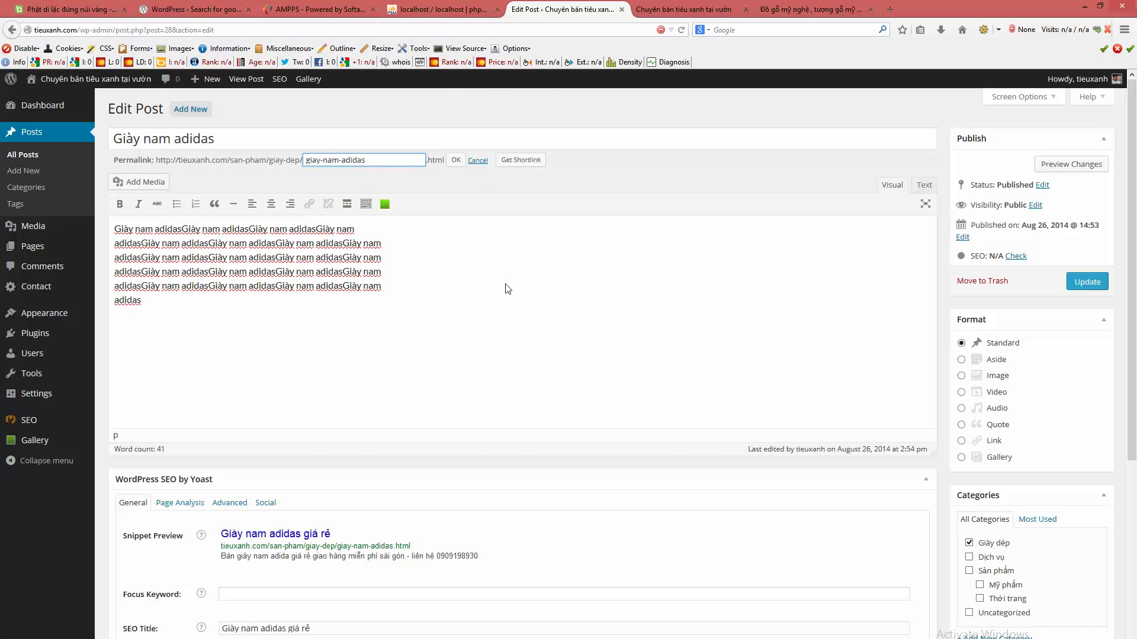
left_click(477, 162)
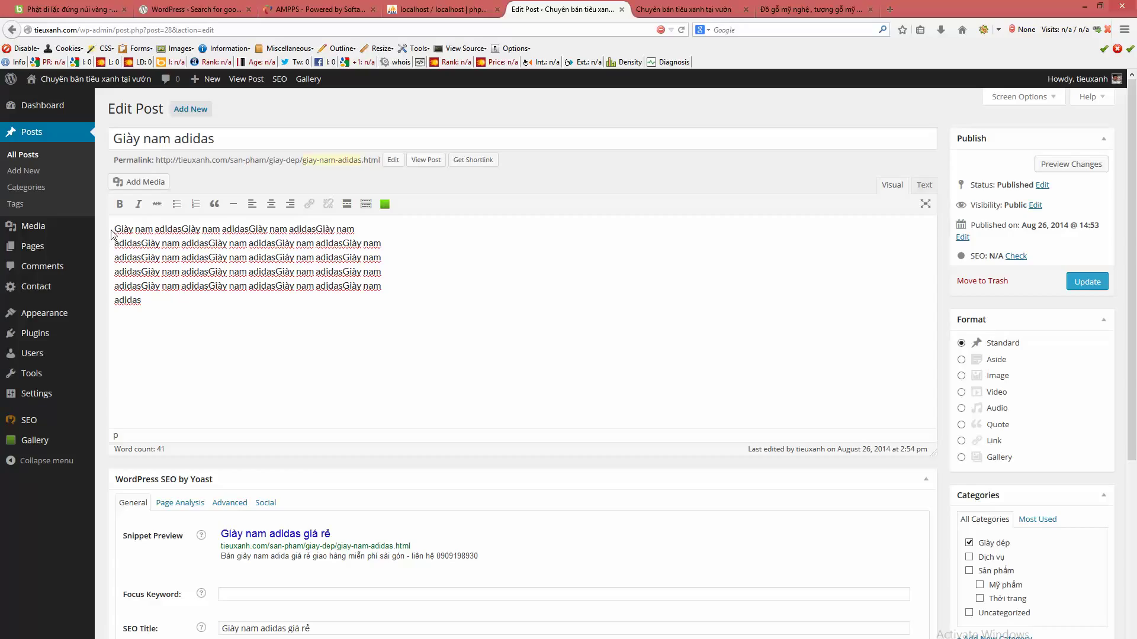
left_click_drag(114, 229, 390, 238)
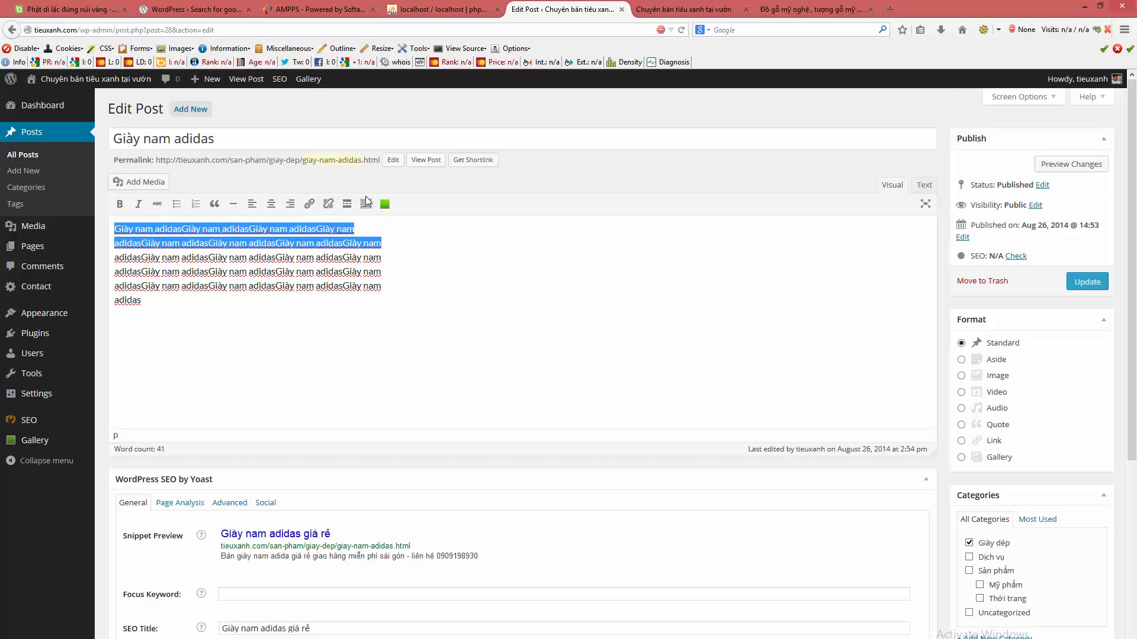
- Format the opening lines of the post body as Heading 2
left_click(365, 204)
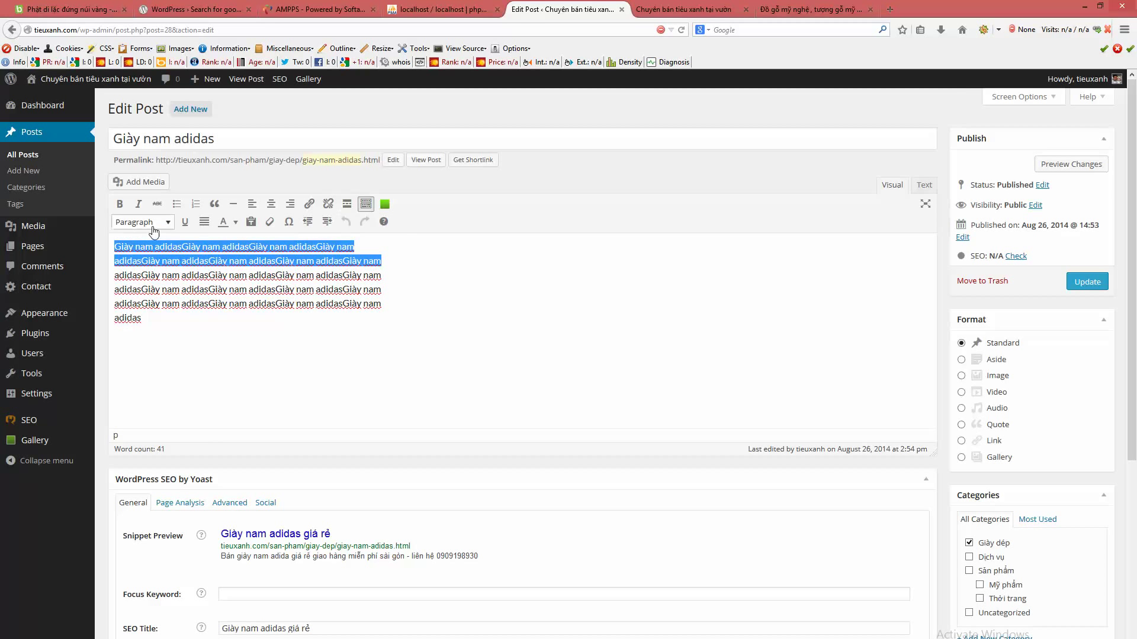
left_click(142, 222)
left_click(162, 335)
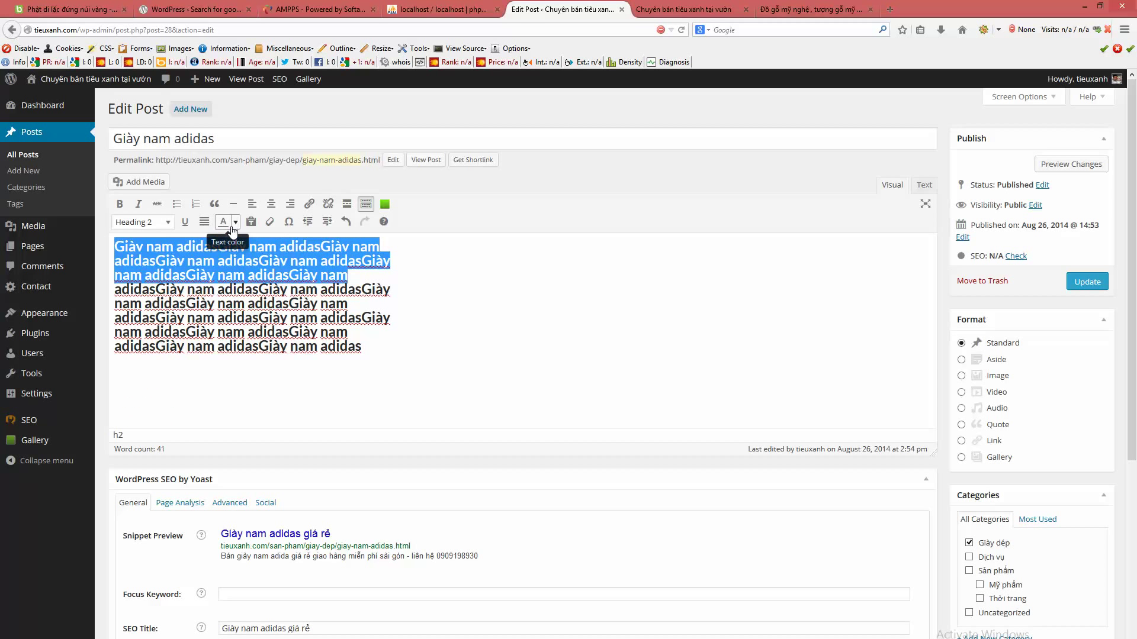
- Split the text after 'nam' into a new block and make it Heading 3
left_click(399, 285)
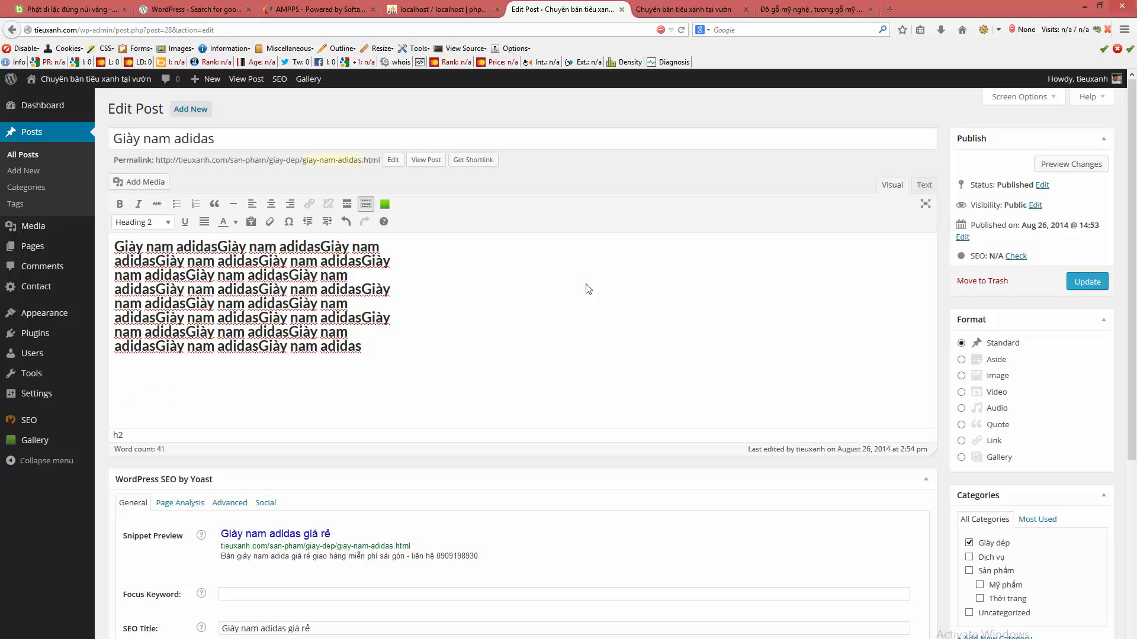
key("Return")
left_click_drag(407, 373, 65, 310)
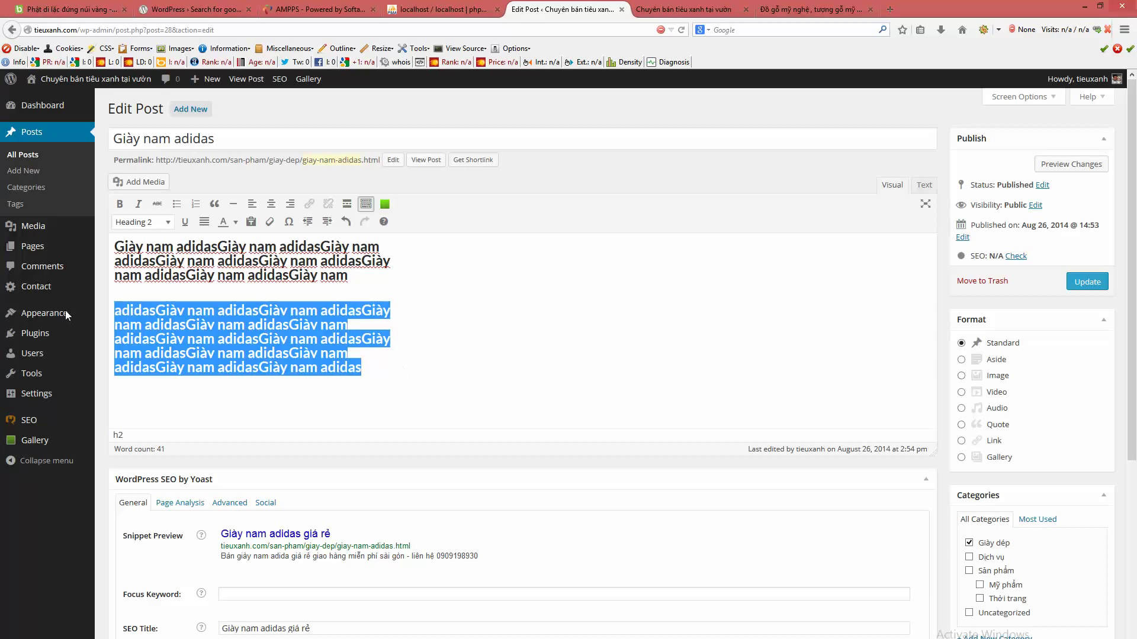
left_click(133, 223)
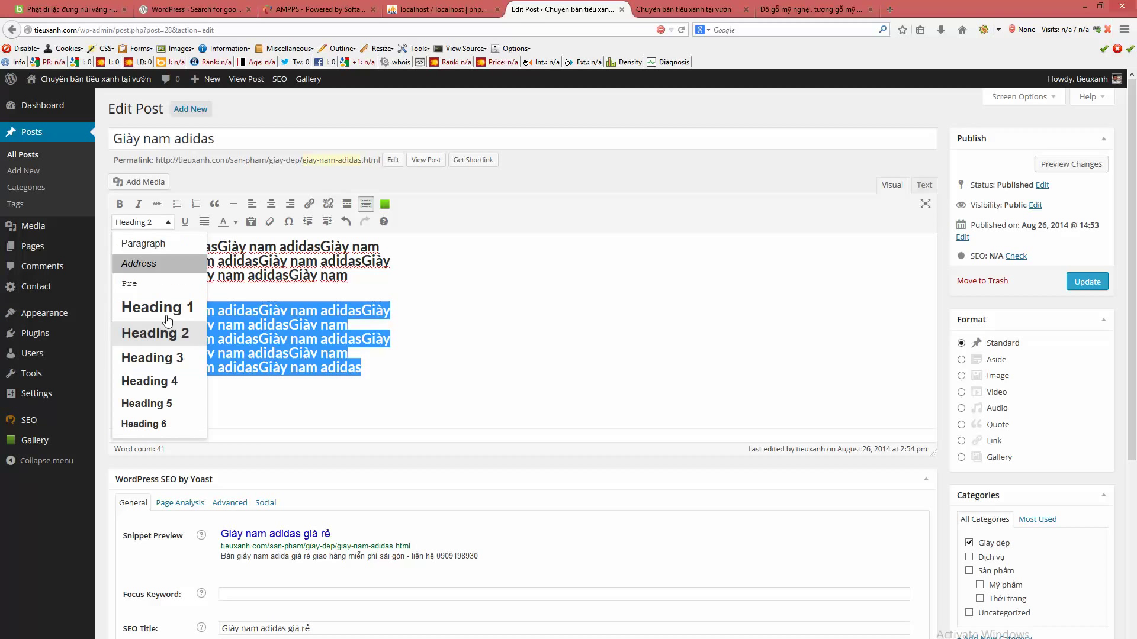
left_click(162, 371)
left_click(463, 395)
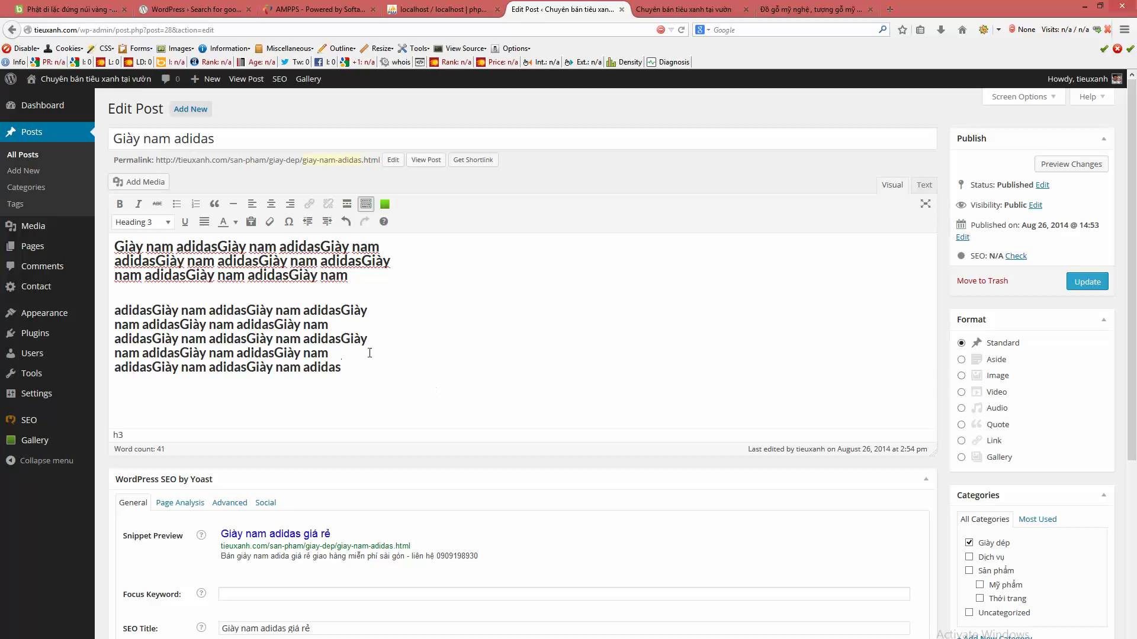
- In the Yoast Meta Description, change 'adida' to 'adidas'
scroll(281, 389, "down", 2)
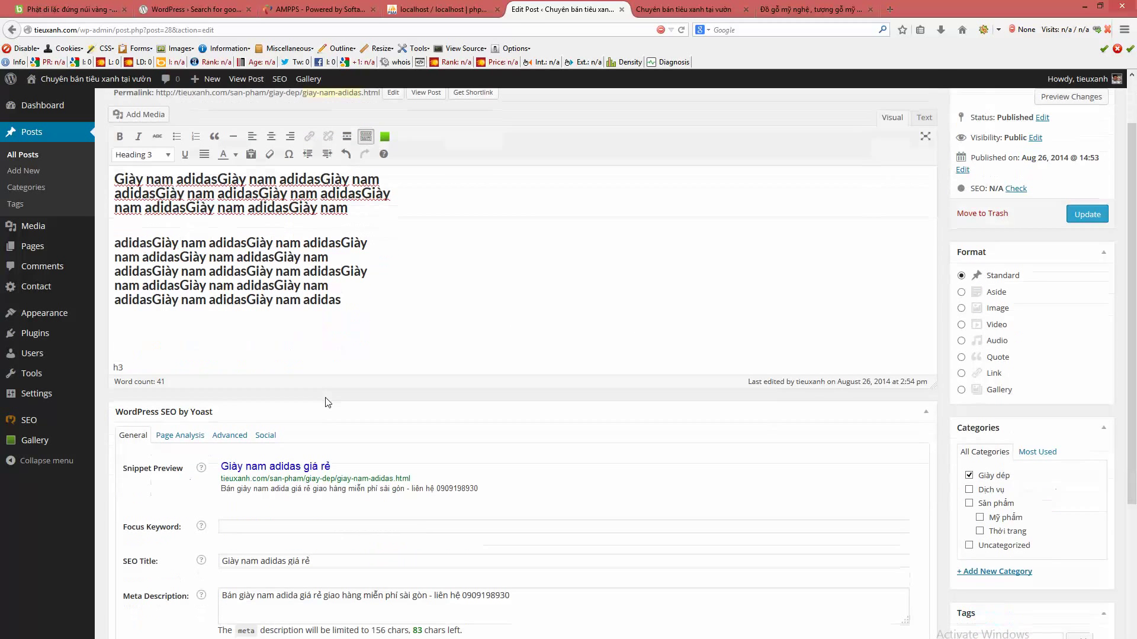
scroll(327, 402, "down", 6)
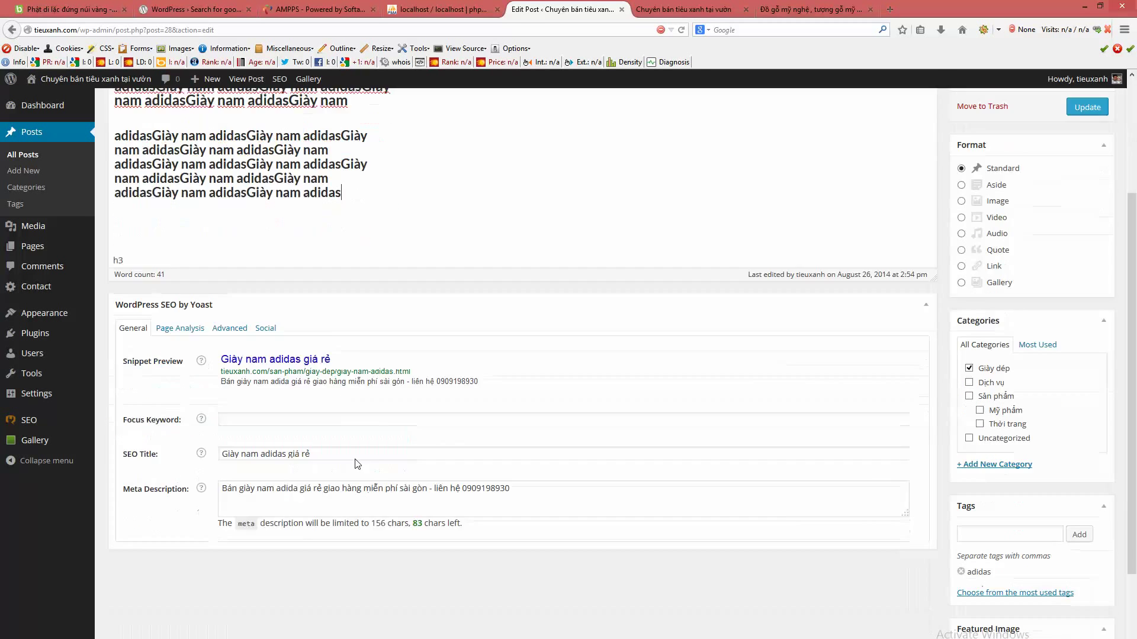
left_click(516, 397)
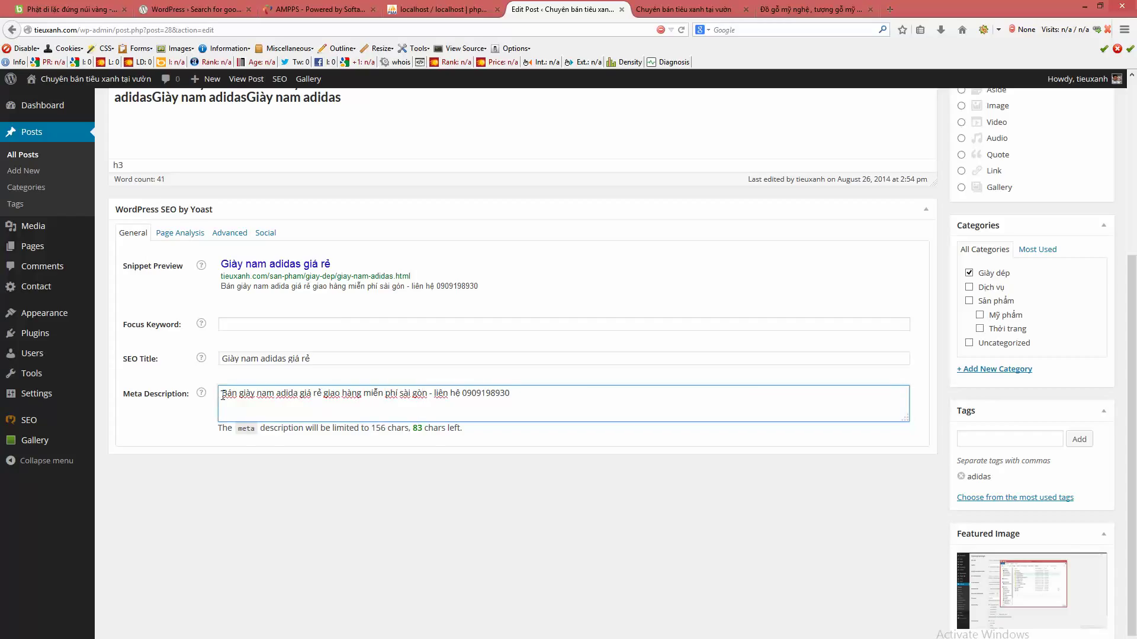
left_click_drag(221, 393, 579, 400)
left_click(578, 400)
left_click_drag(225, 395, 550, 391)
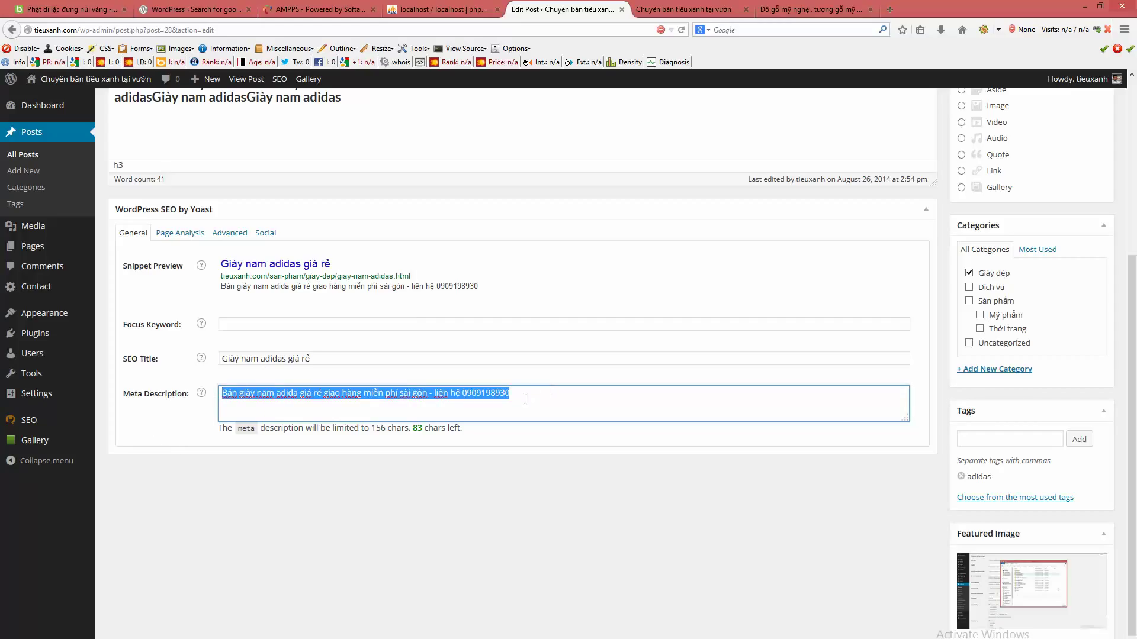
left_click(525, 399)
left_click_drag(247, 395, 289, 394)
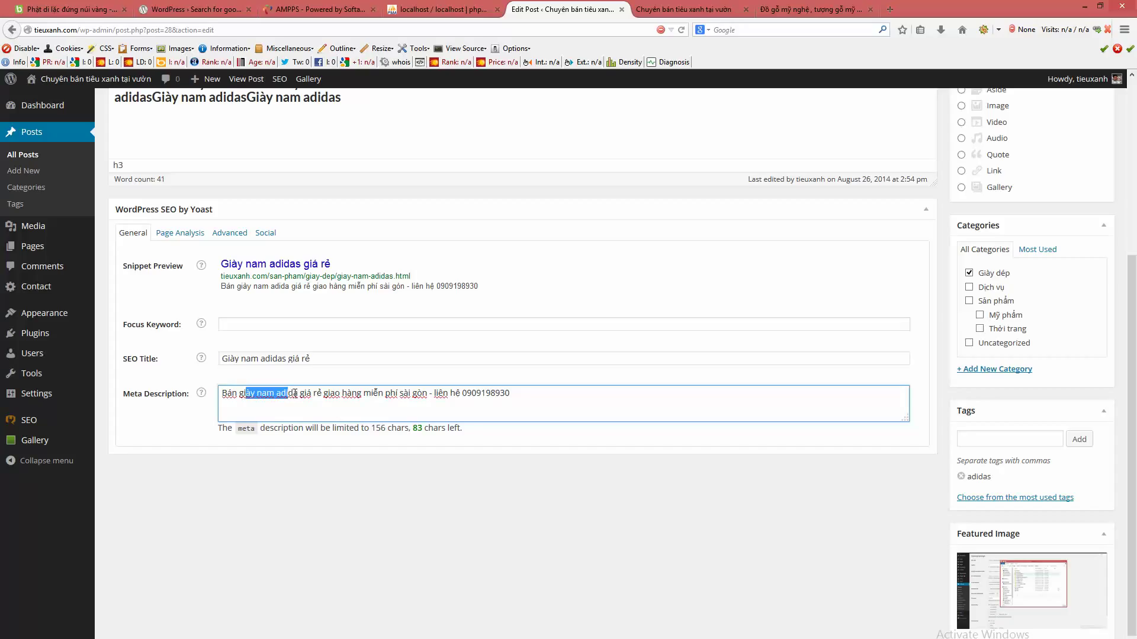
left_click(297, 394)
left_click_drag(257, 394, 314, 395)
left_click(295, 393)
type("s")
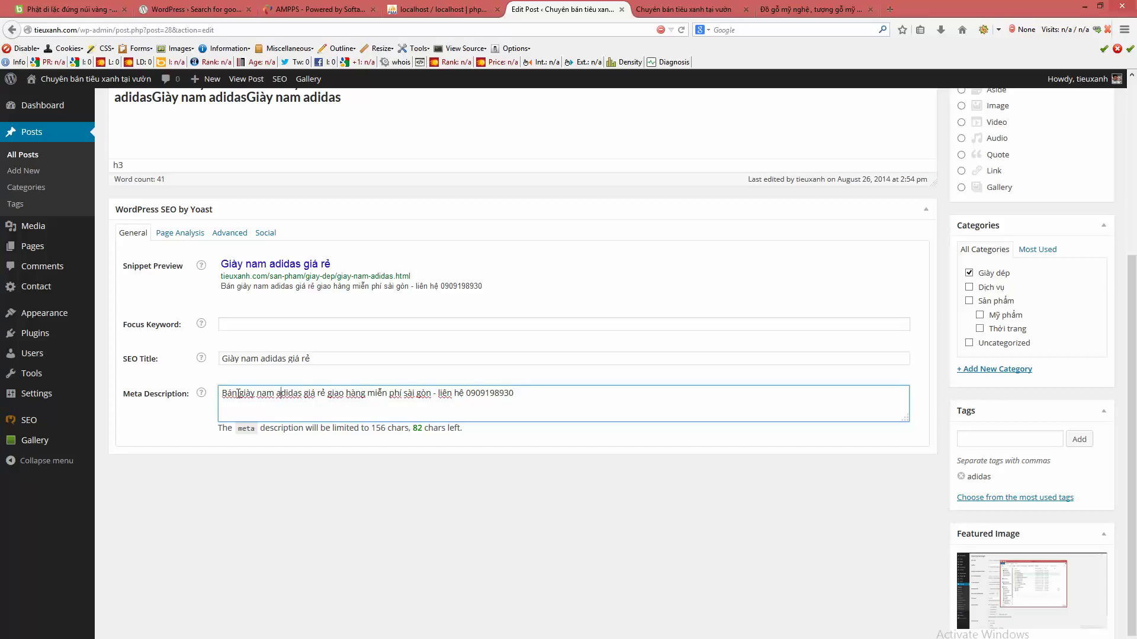
- Fix the spacing between 'rẻ' and 'giao' in the Meta Description
left_click_drag(238, 394, 324, 393)
left_click(321, 395)
left_click_drag(244, 394, 274, 395)
left_click(275, 394)
left_click(327, 395)
left_click_drag(372, 430, 386, 433)
left_click(534, 402)
- Check that the SEO Title reads 'Giày nam adidas giá rẻ'
left_click(443, 354)
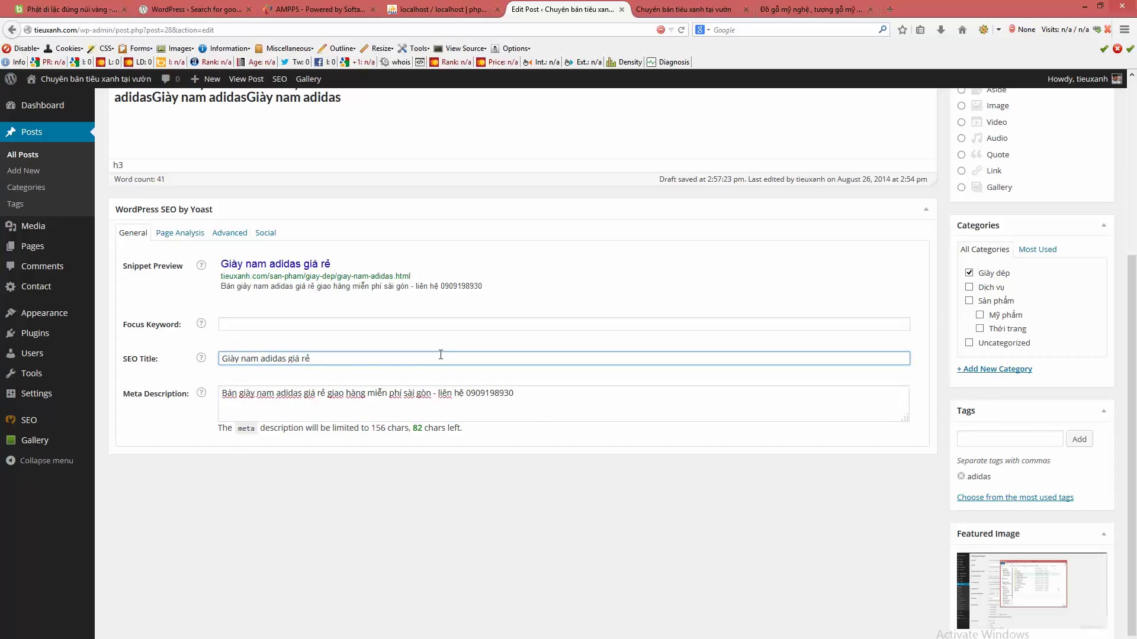
left_click(441, 355)
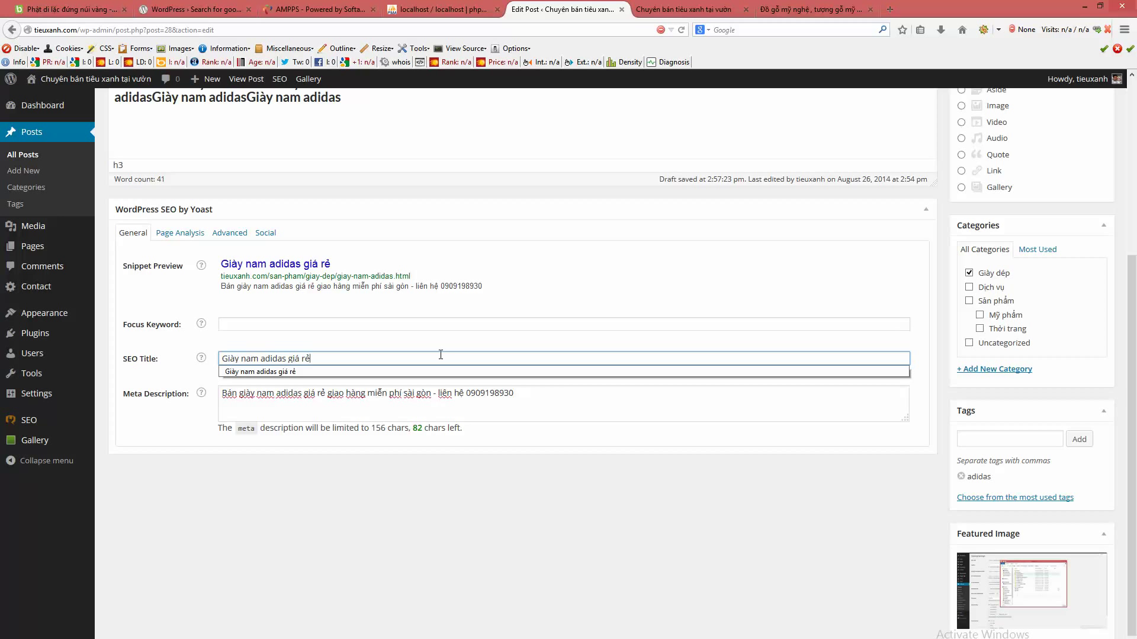
left_click(789, 446)
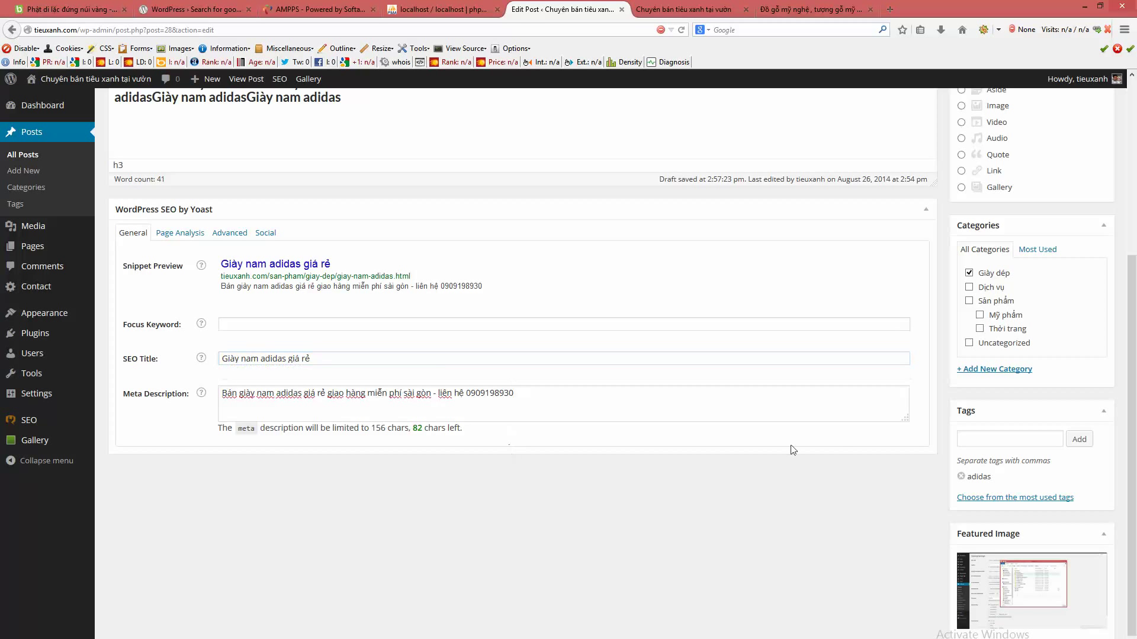
scroll(837, 414, "up", 4)
- Update the Giày nam adidas post and go to Posts > Categories
left_click(1087, 282)
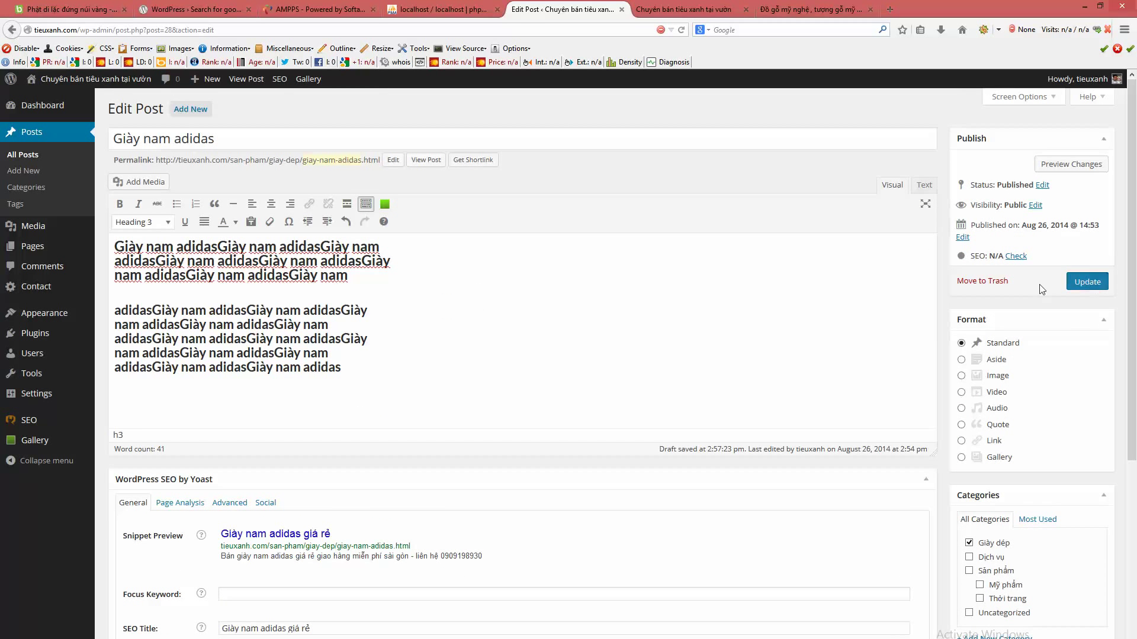
mouse_move(3, 375)
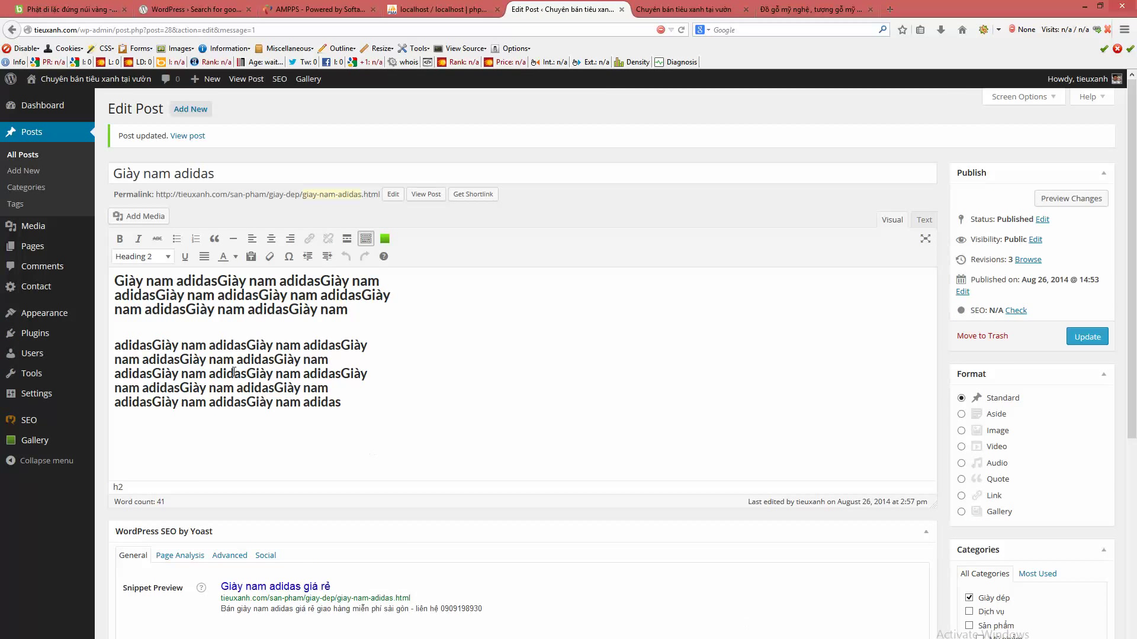
left_click(18, 193)
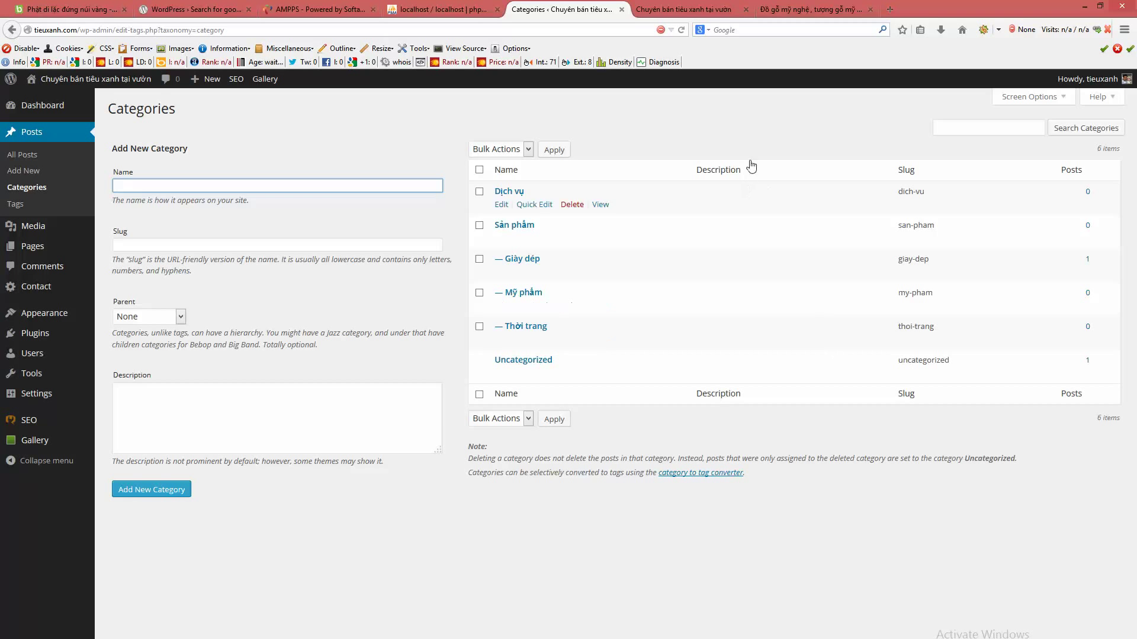
- Open the Giày nam adidas post on the live site and expand SEOquake's H1 check
left_click(671, 9)
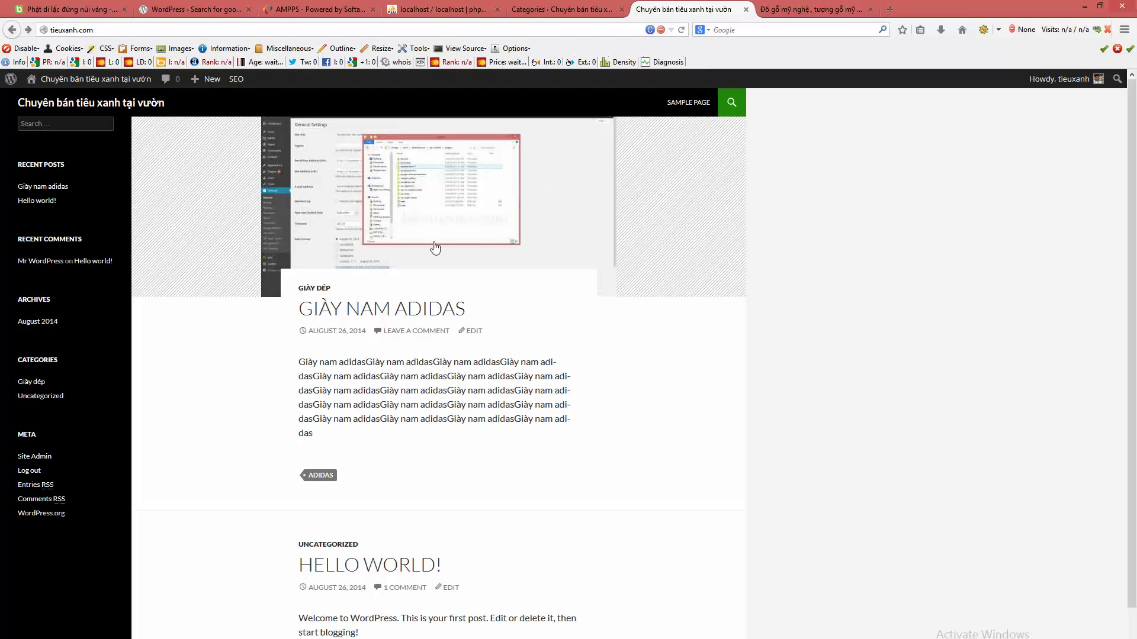
left_click(413, 309)
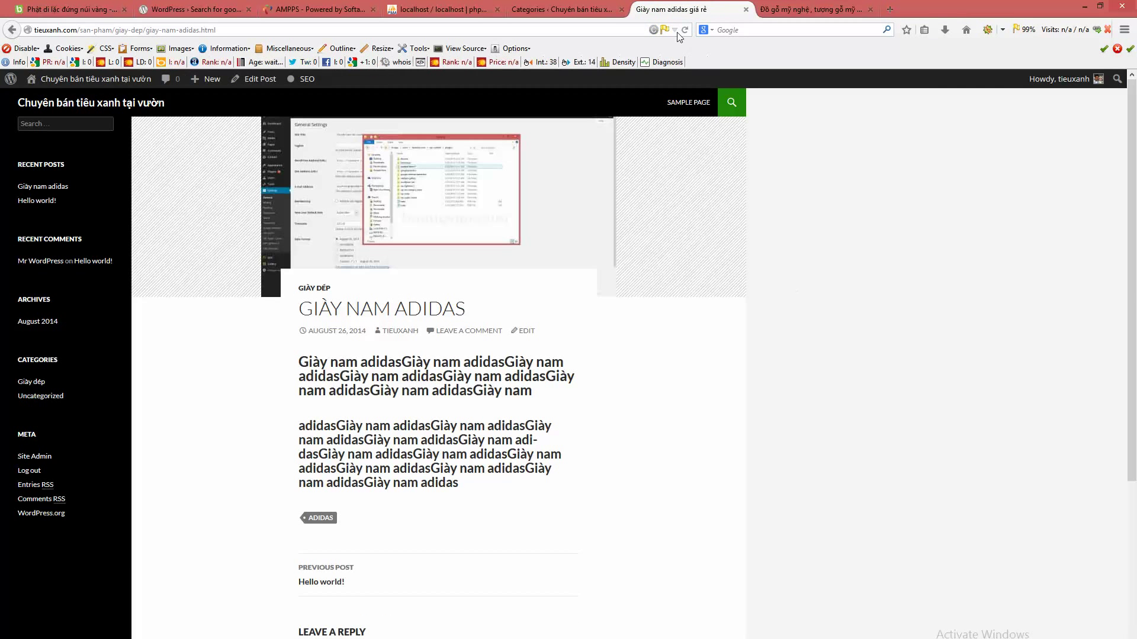
left_click(664, 32)
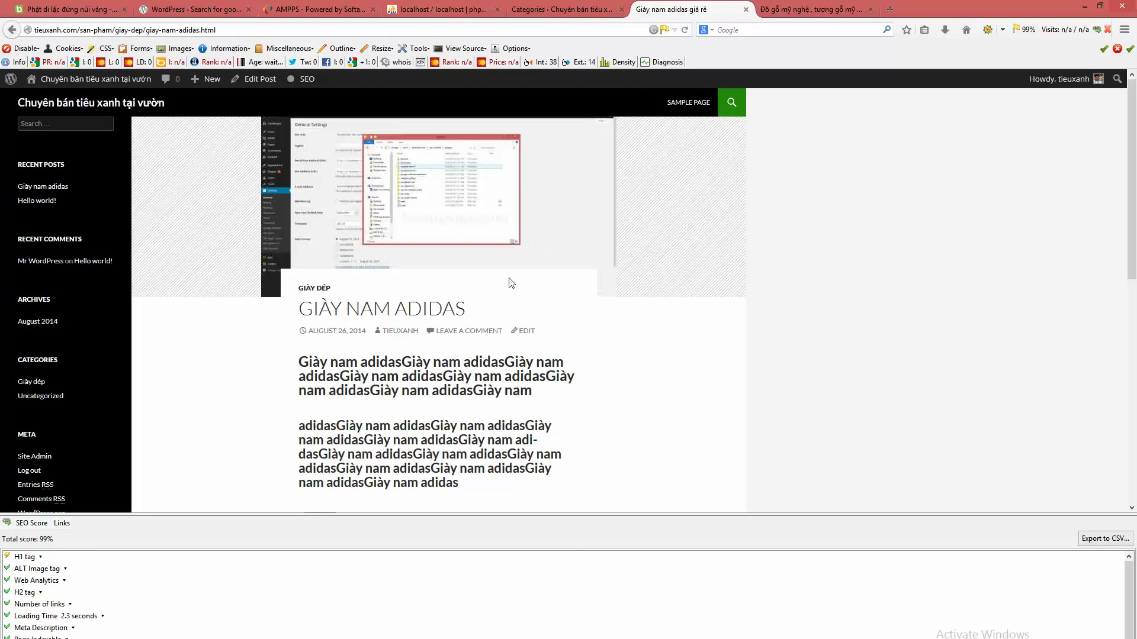
left_click(18, 559)
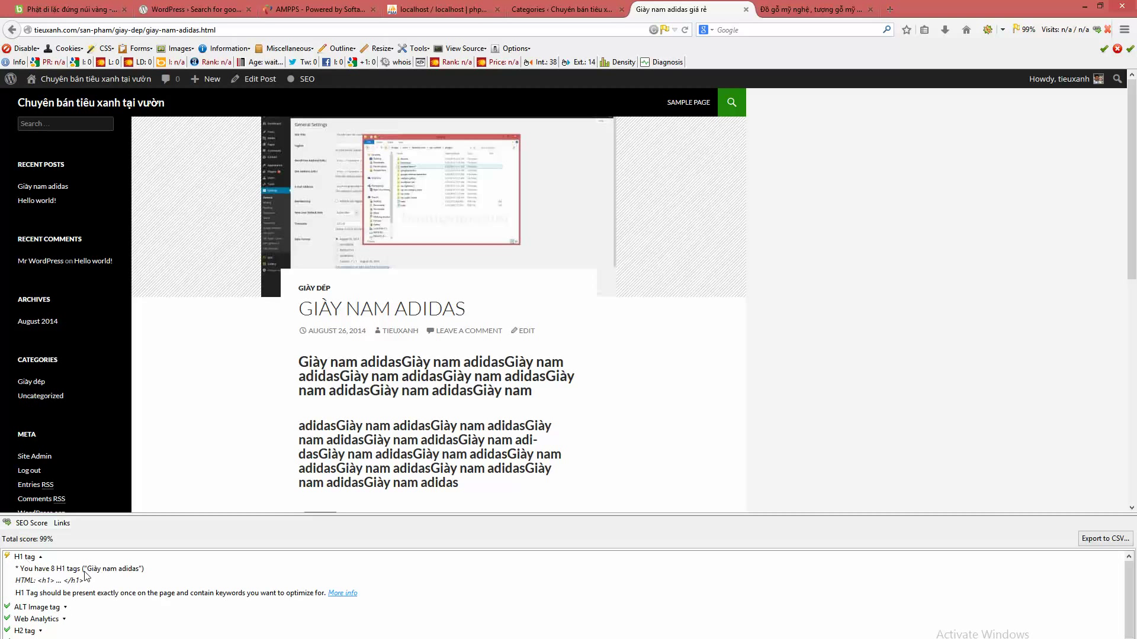
- Run the SEOquake Diagnosis and expand the full H1–H3 headings list
left_click(653, 63)
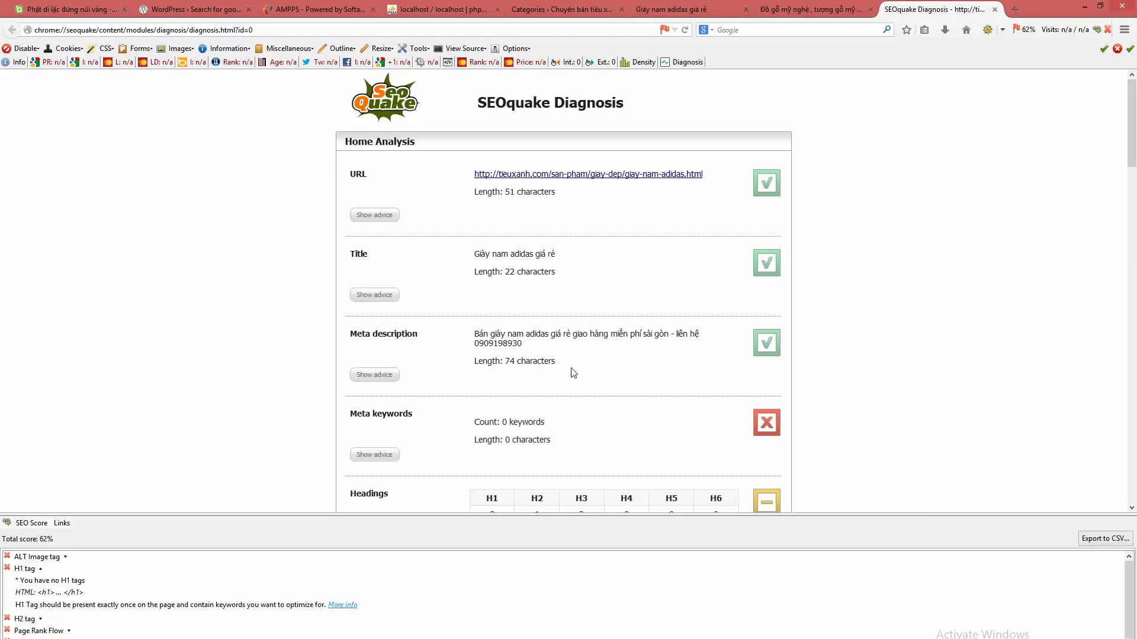
scroll(571, 373, "down", 5)
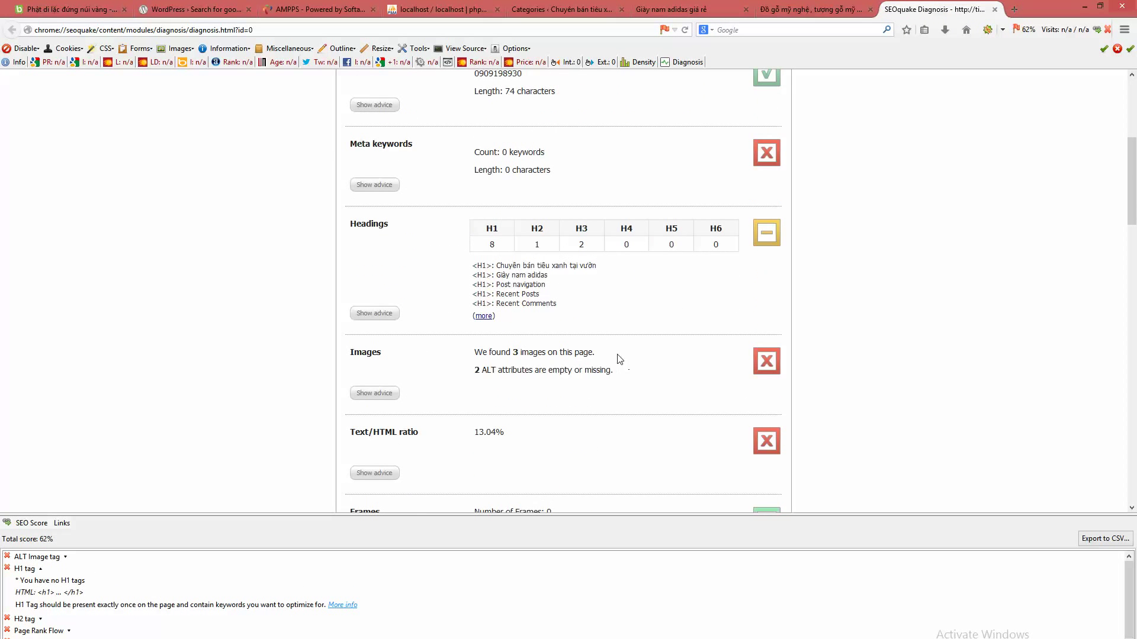
left_click(484, 316)
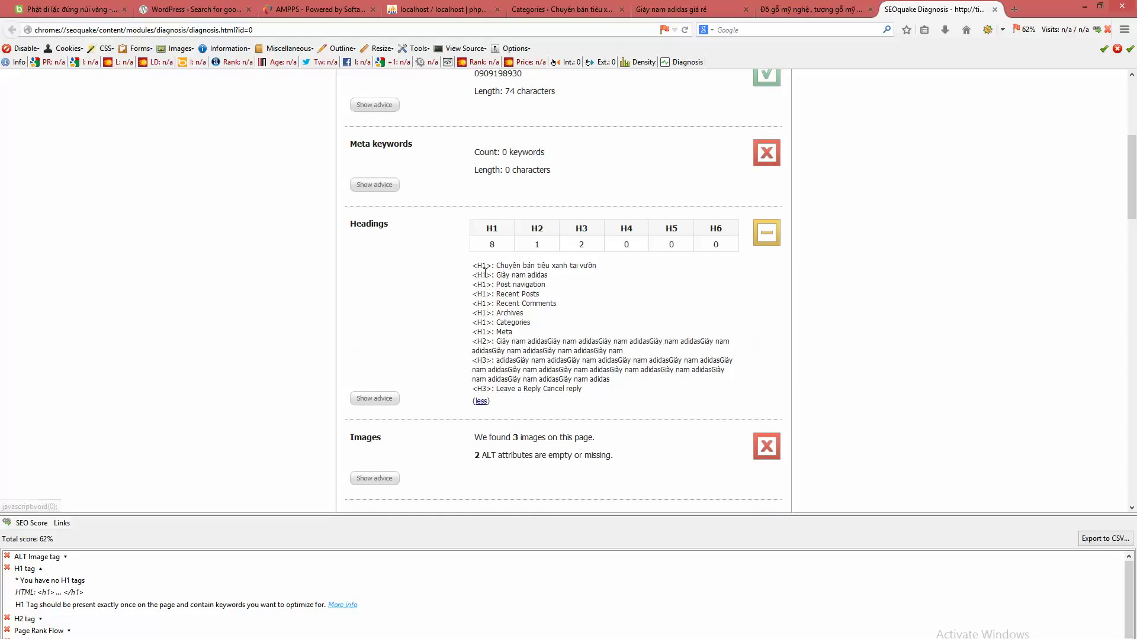
left_click_drag(481, 265, 473, 266)
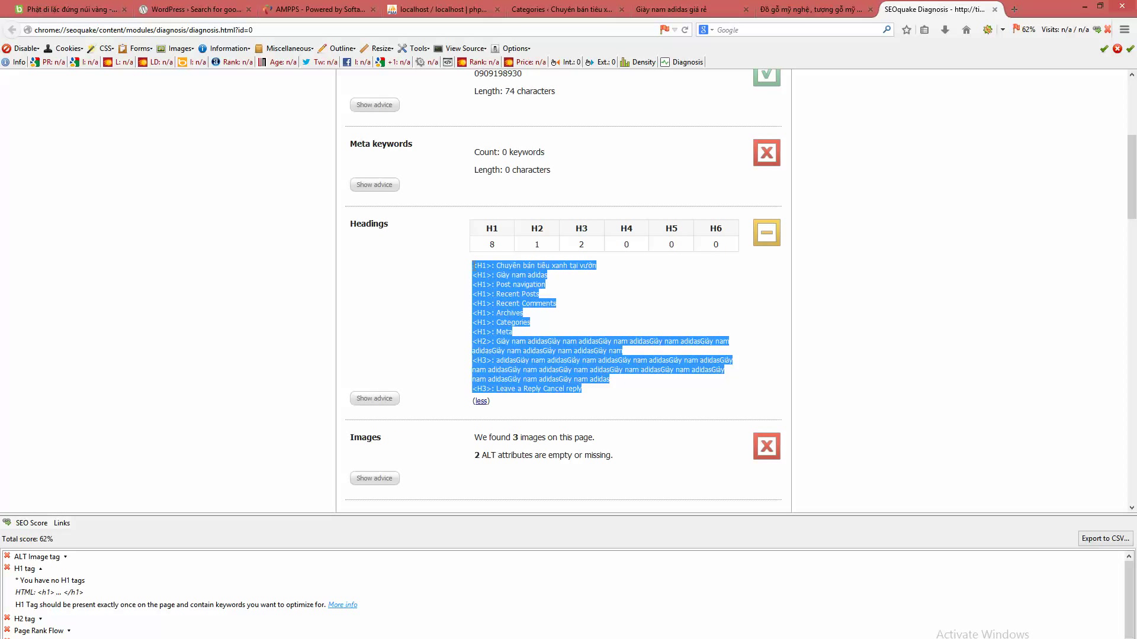
left_click(674, 380)
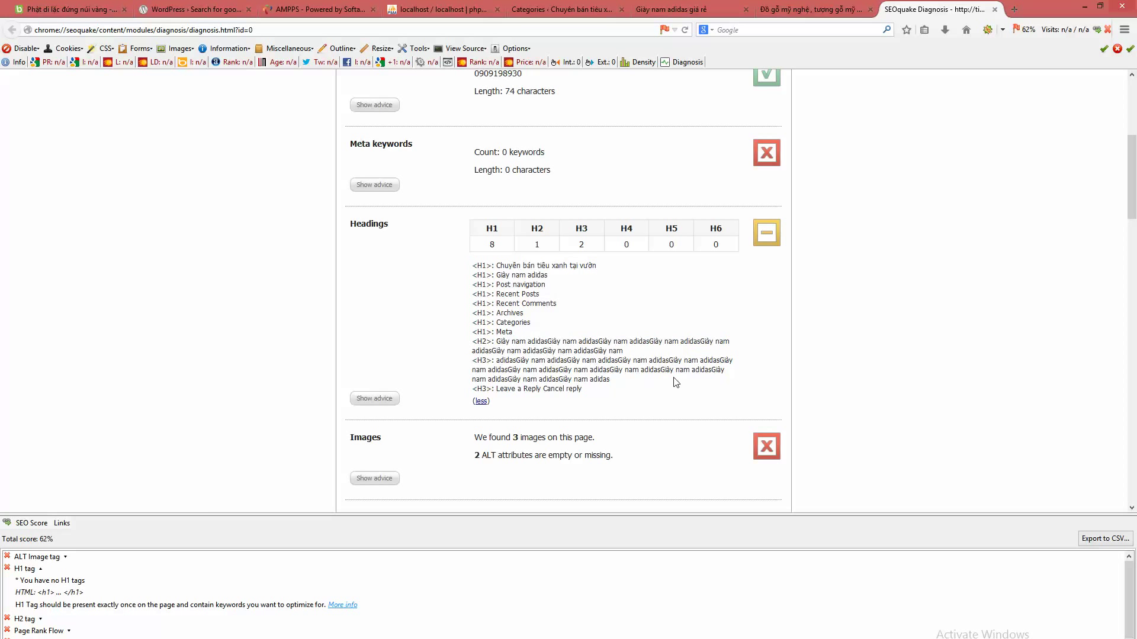
- Close the Diagnosis tab, review the ALT image and H2 checks, and reload the post
left_click(994, 9)
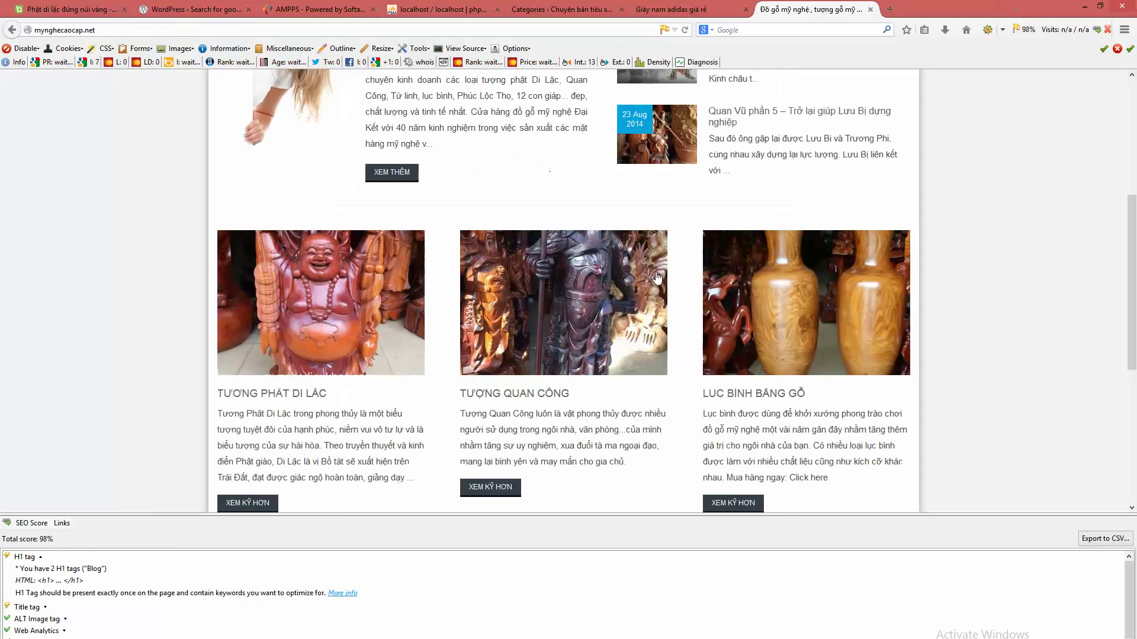
left_click(693, 7)
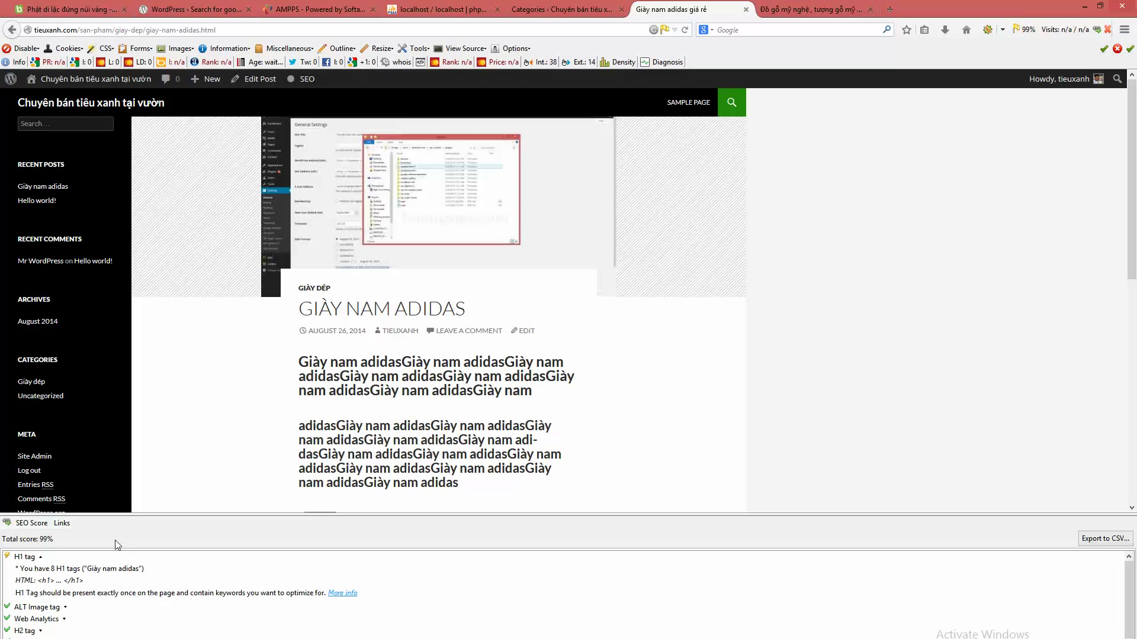
left_click(30, 610)
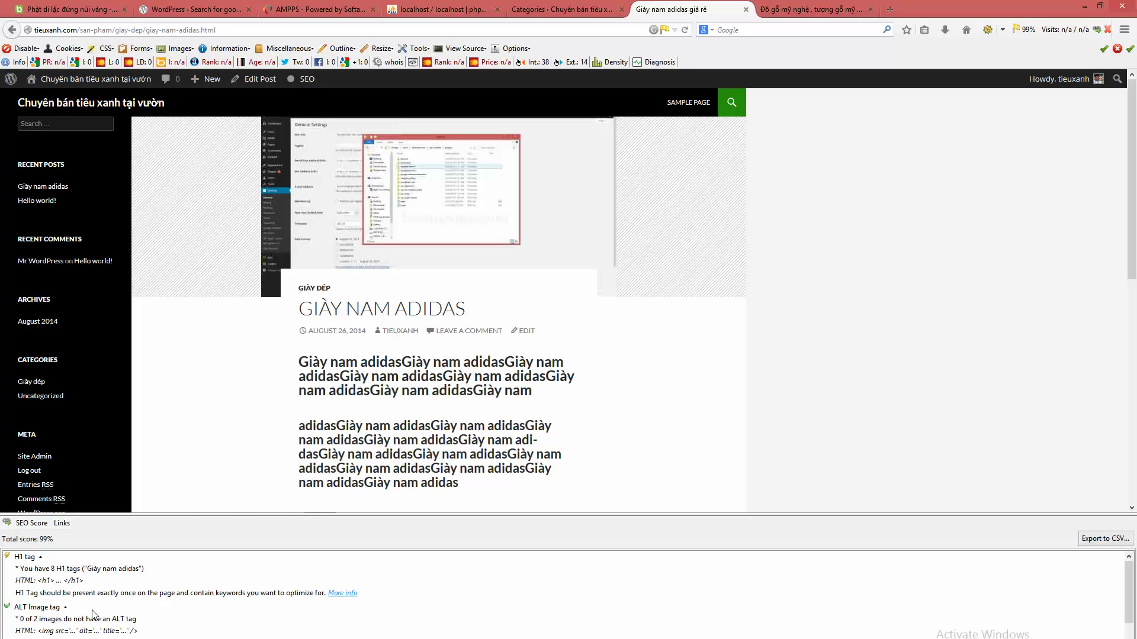
scroll(175, 617, "down", 3)
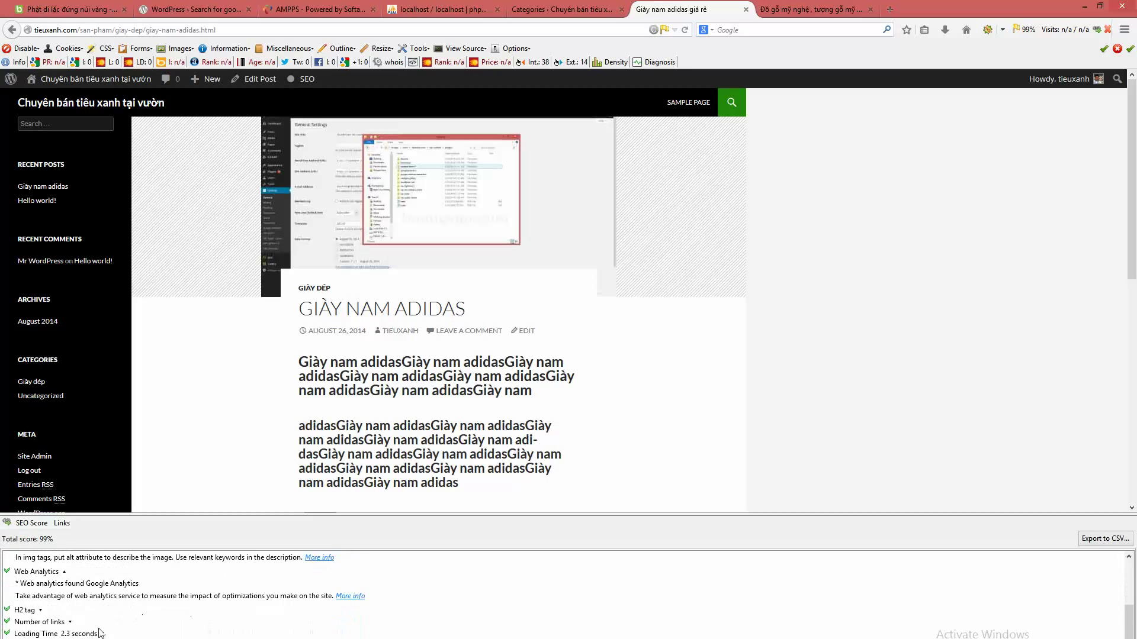
left_click(28, 608)
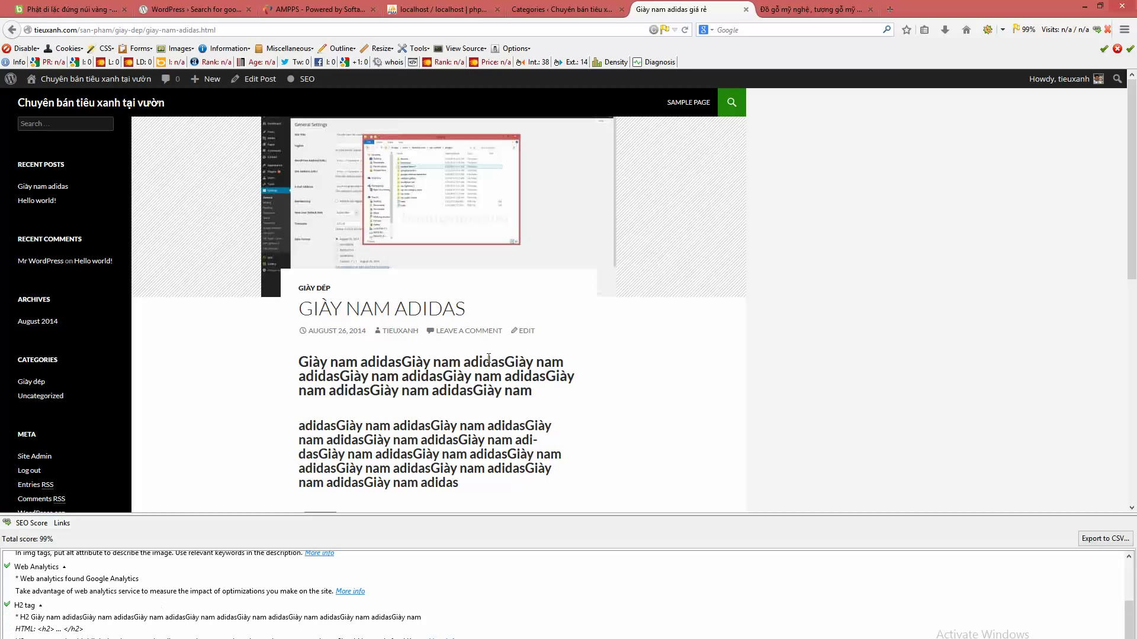
left_click(667, 30)
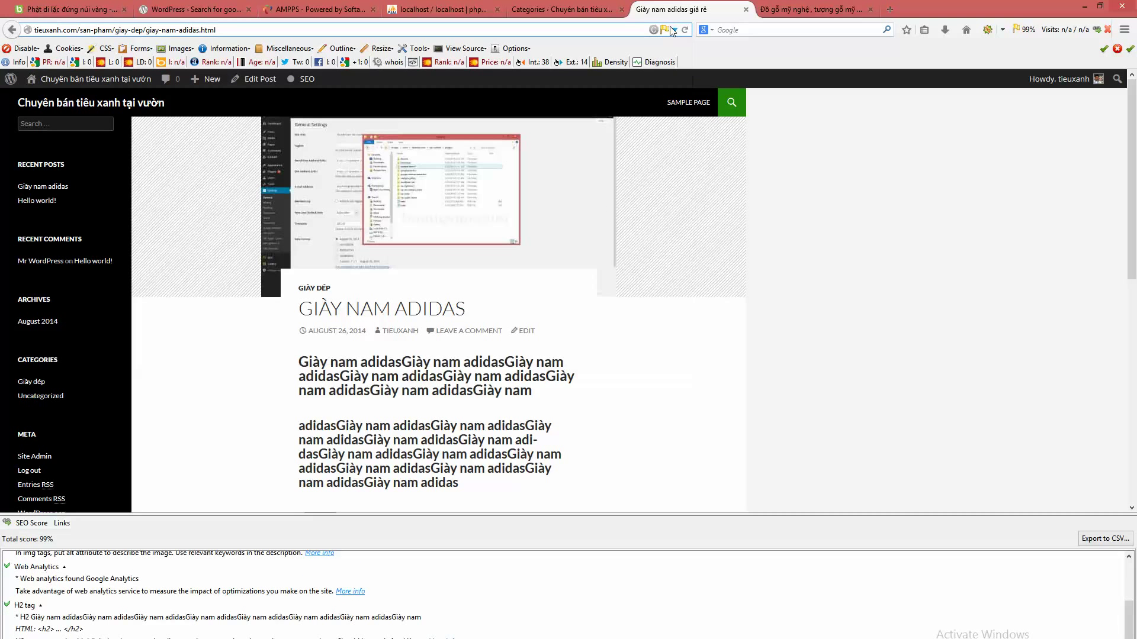
key("Return")
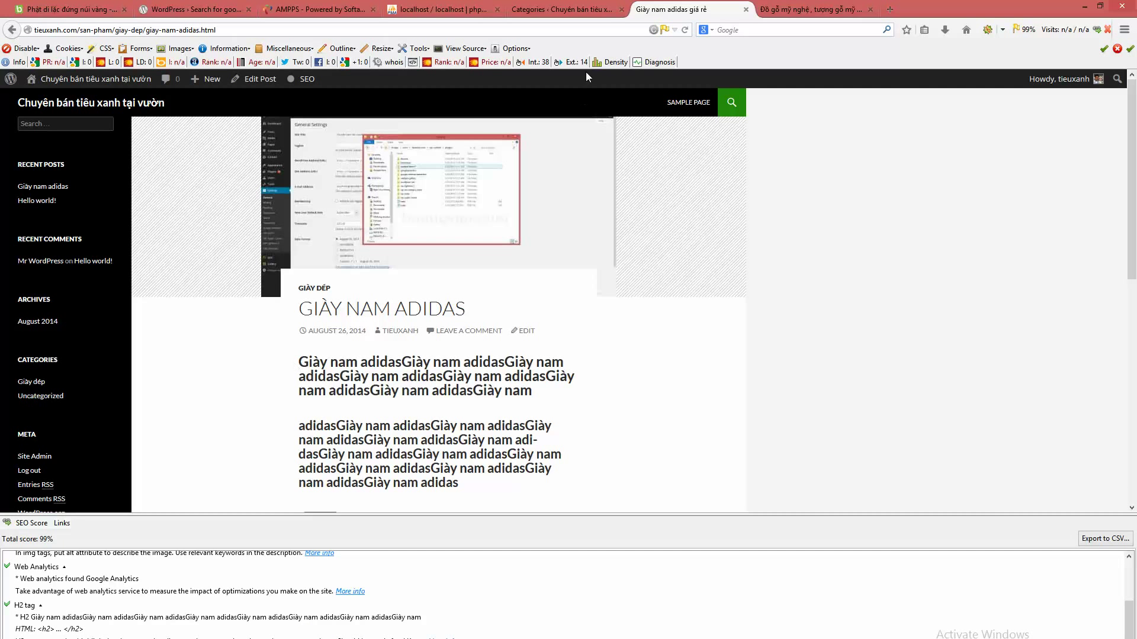
- Open the Dịch vụ category and enter the SEO title 'dịch vụ cho thuê mặt bằng'
left_click(570, 5)
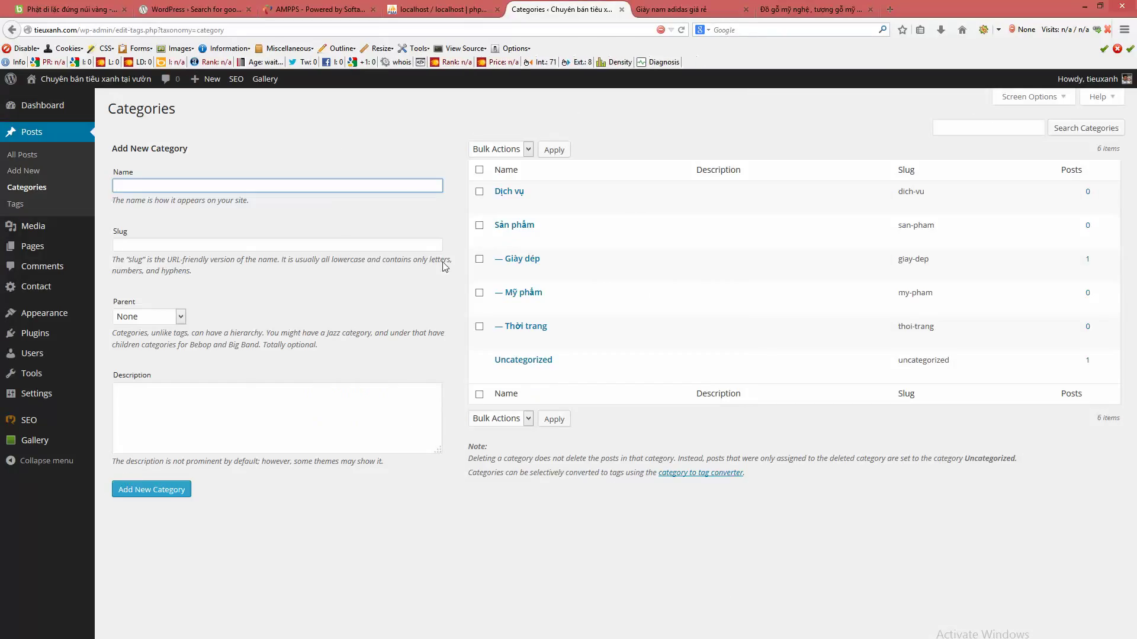
left_click(519, 191)
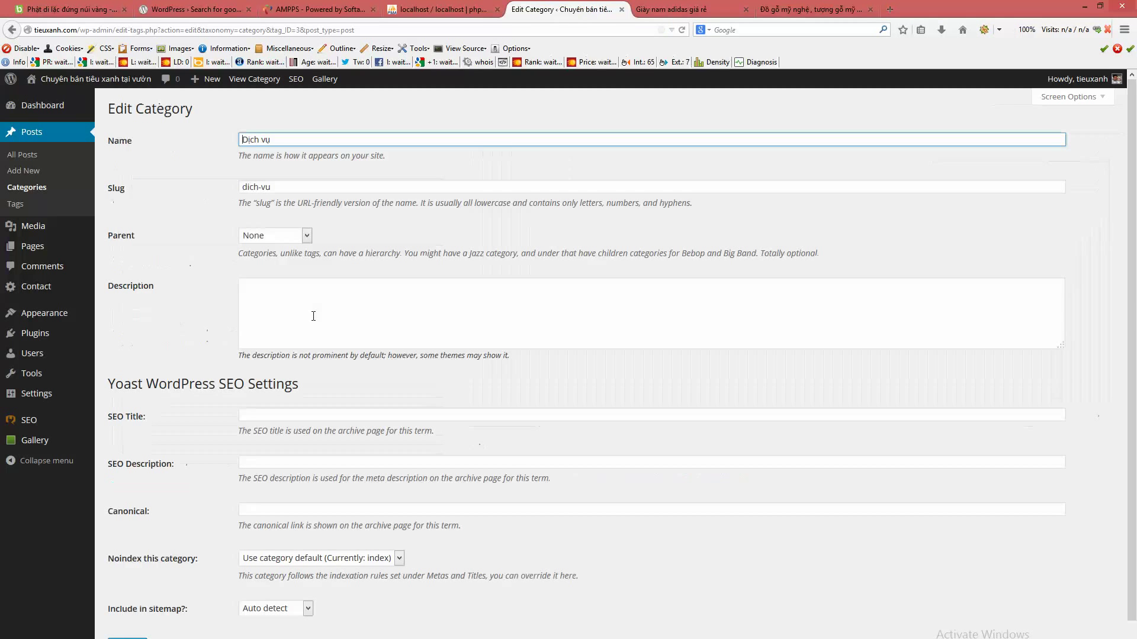
left_click_drag(273, 139, 182, 135)
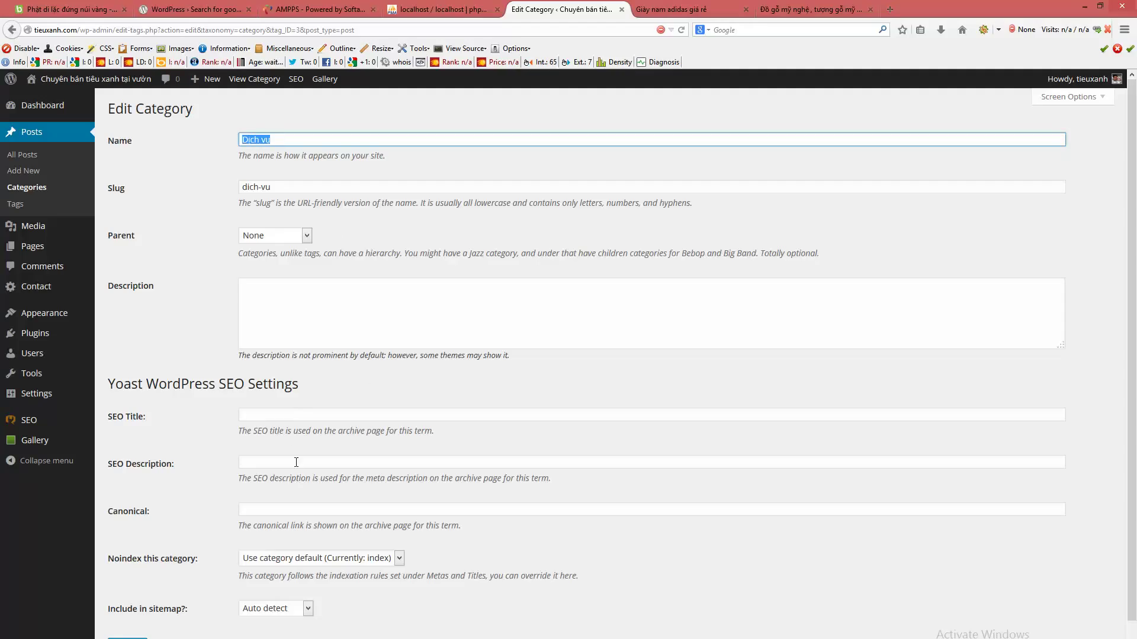
left_click(294, 412)
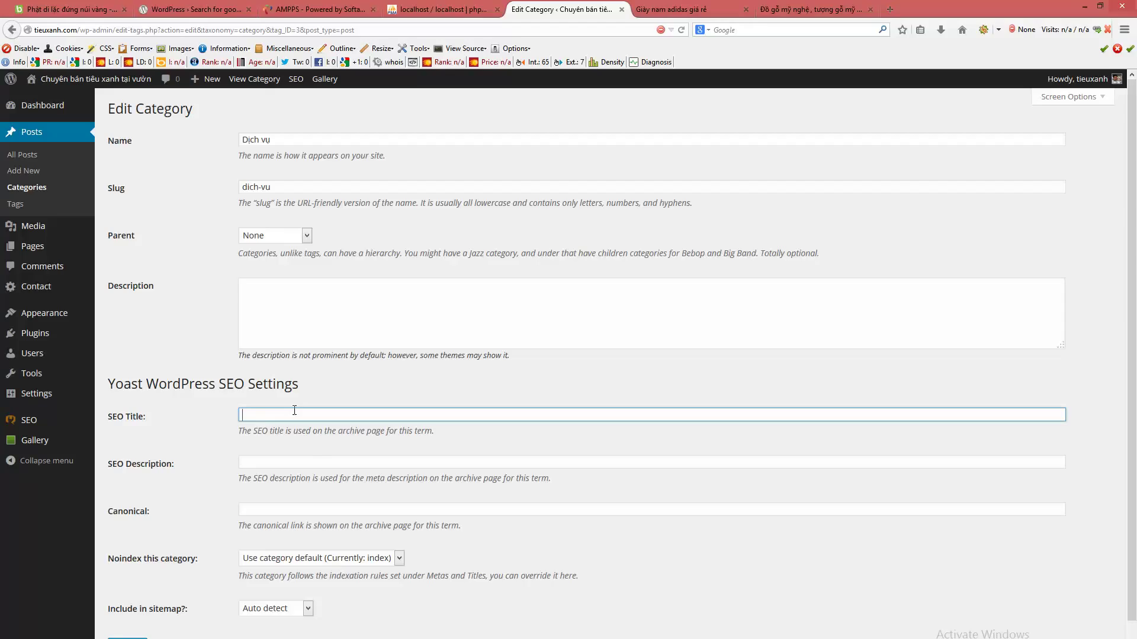
type("diich ụ")
key("ctrl+a")
type("dich vu")
type(" cho thuê mã")
type("ban")
- Leave the noindex setting at its default and save the Dịch vụ category
left_click(339, 465)
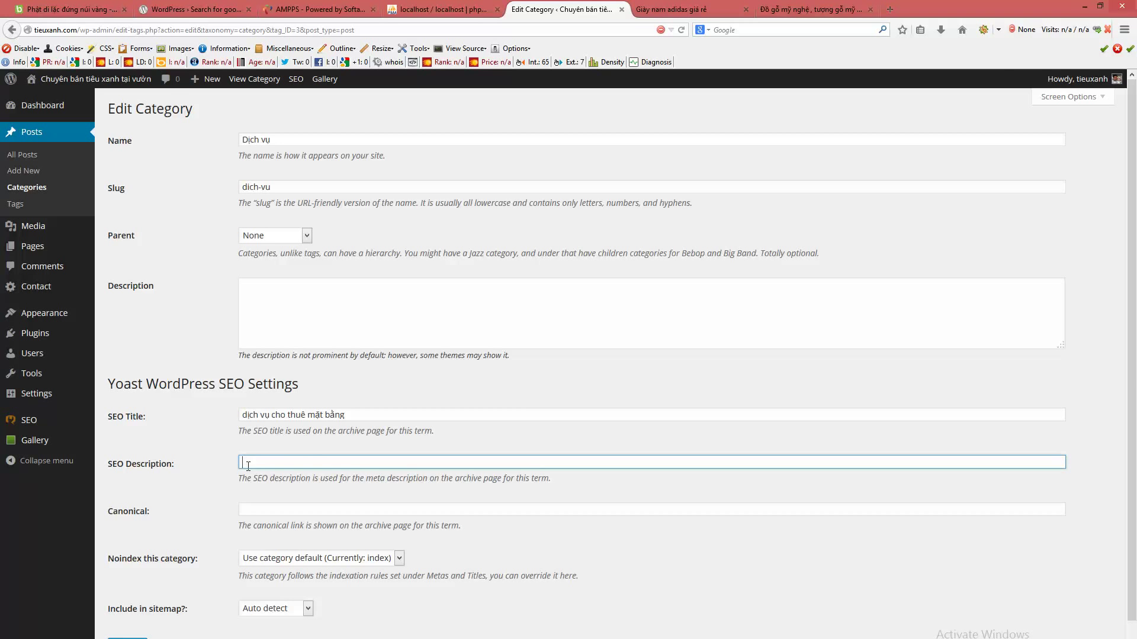
scroll(312, 457, "down", 2)
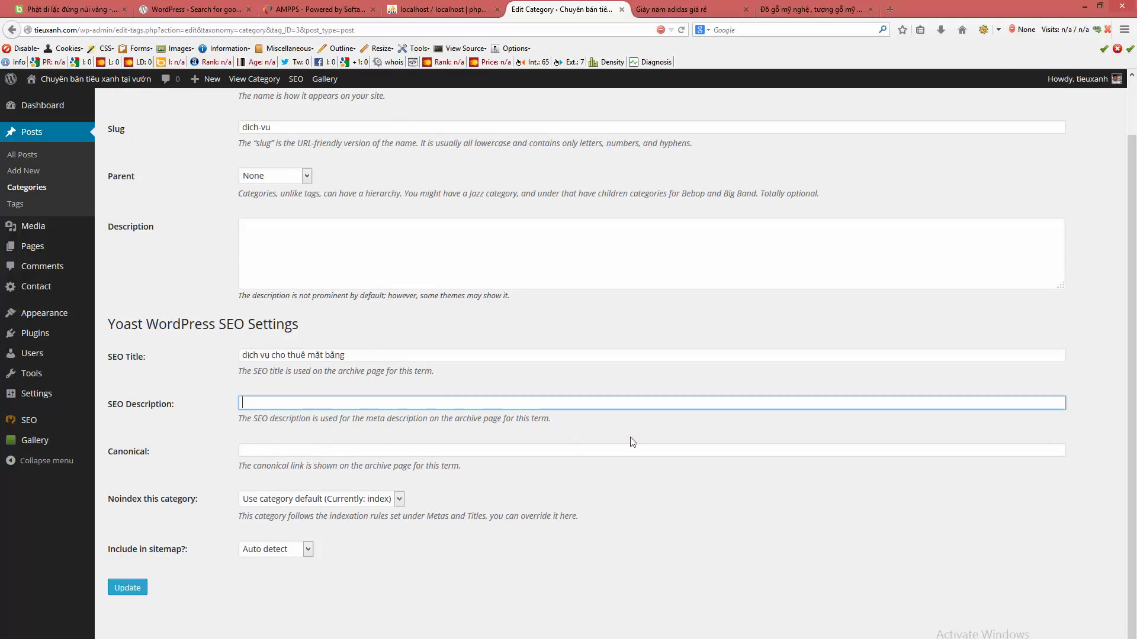
left_click(313, 500)
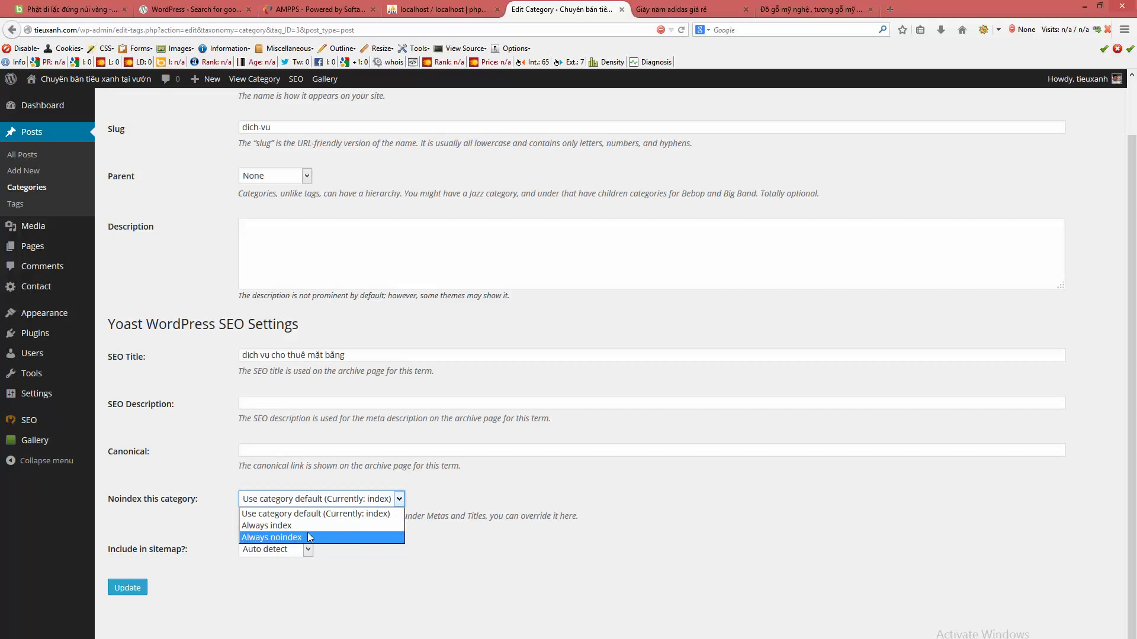
left_click(482, 608)
left_click(131, 587)
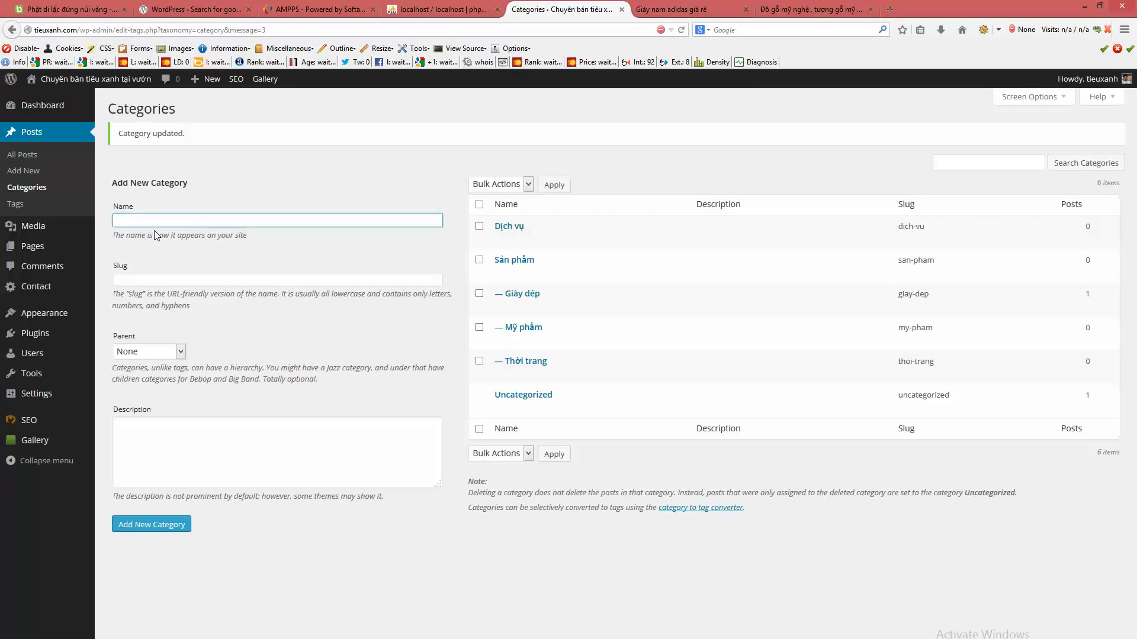
left_click(27, 205)
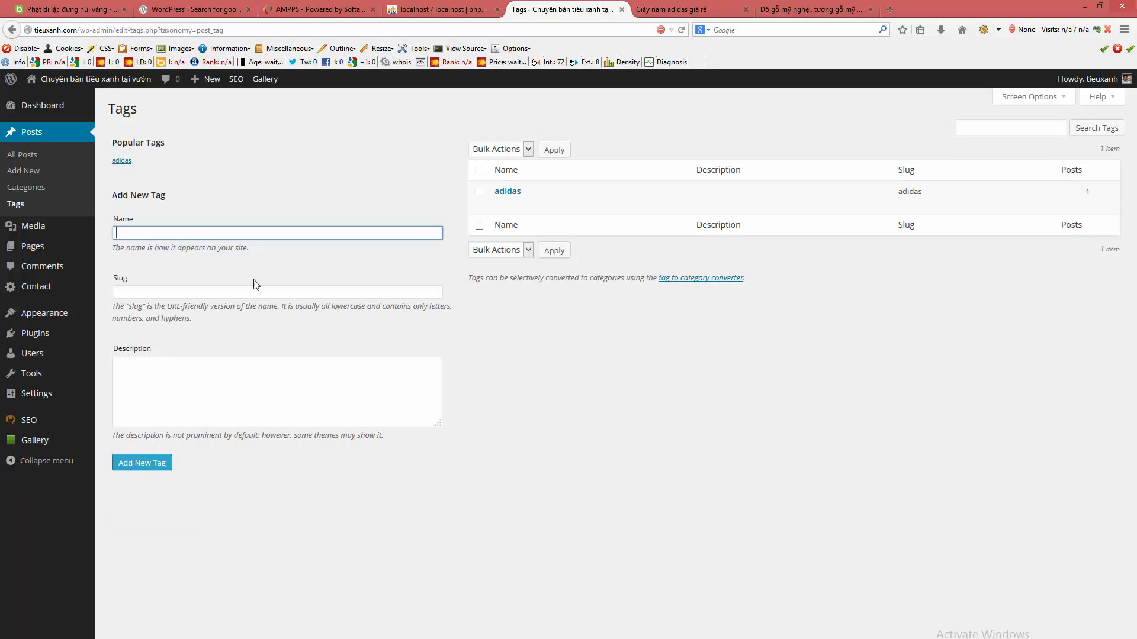
- Open the adidas tag and review its Yoast SEO title and description fields
left_click(507, 191)
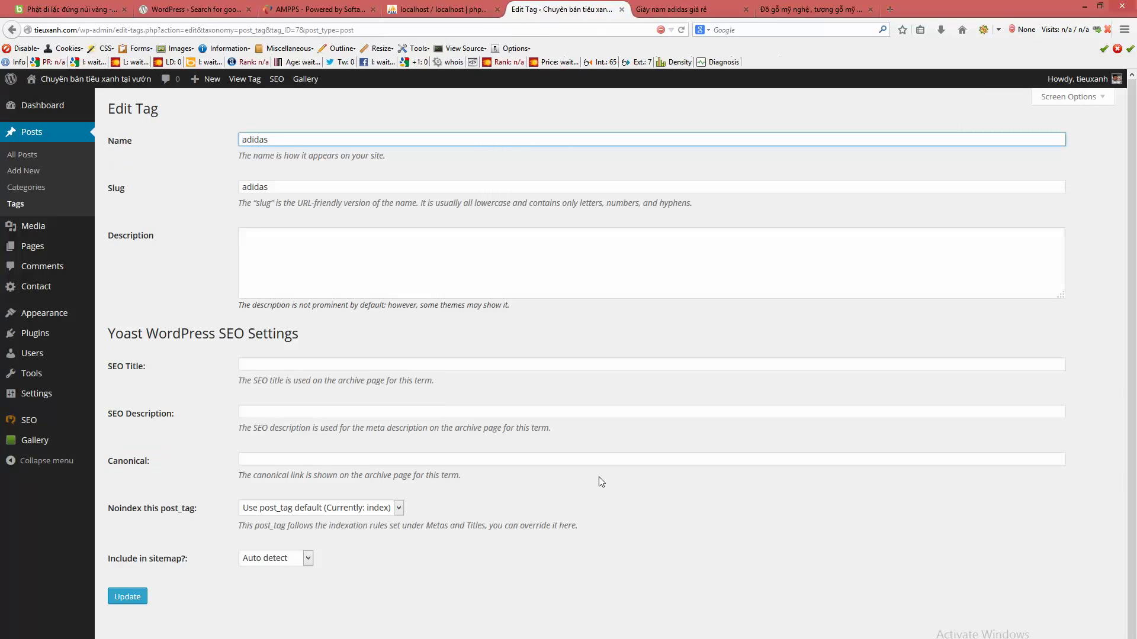
left_click(308, 364)
left_click_drag(131, 334, 326, 334)
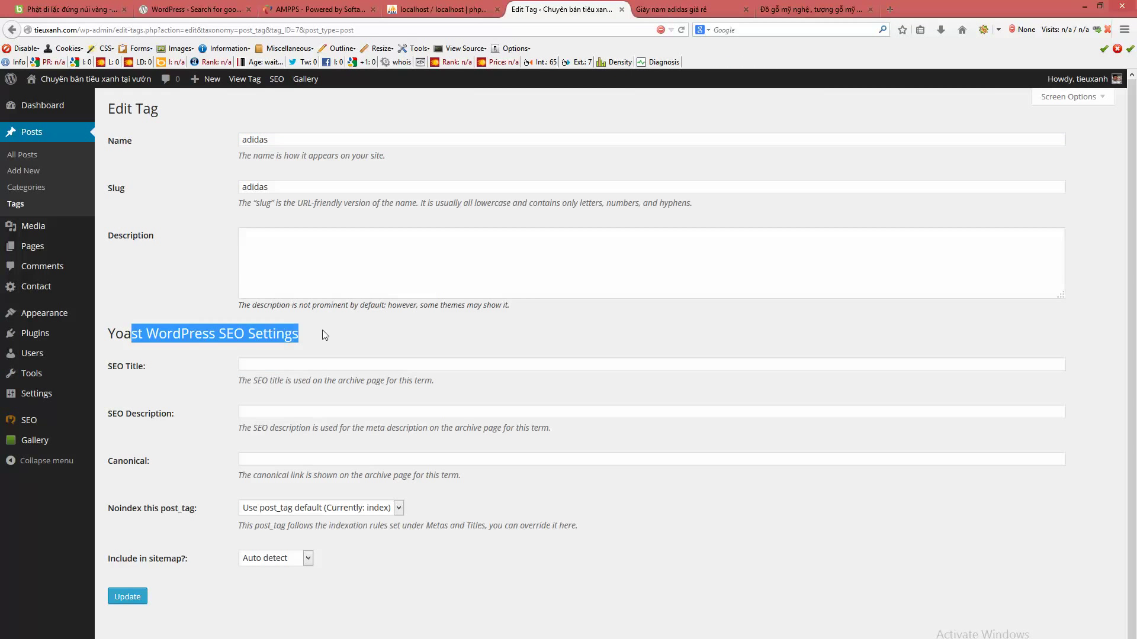
left_click(142, 339)
left_click_drag(122, 336, 325, 333)
left_click(324, 332)
left_click(295, 364)
left_click(263, 413)
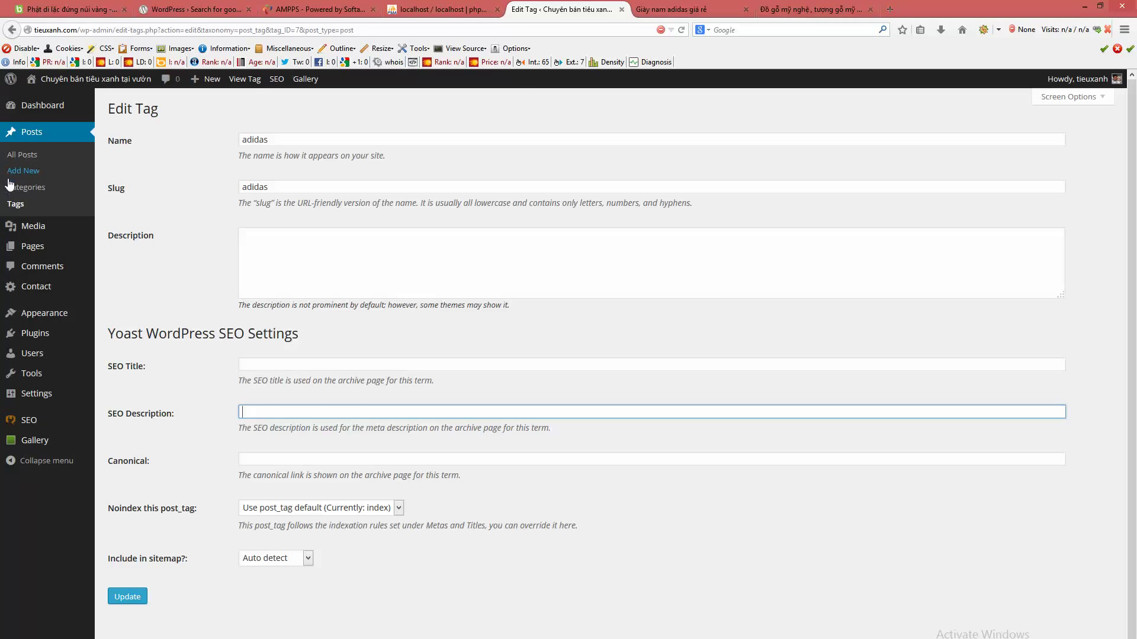
- View the adidas tag archive on the site, then return to the admin Tags list
left_click(14, 204)
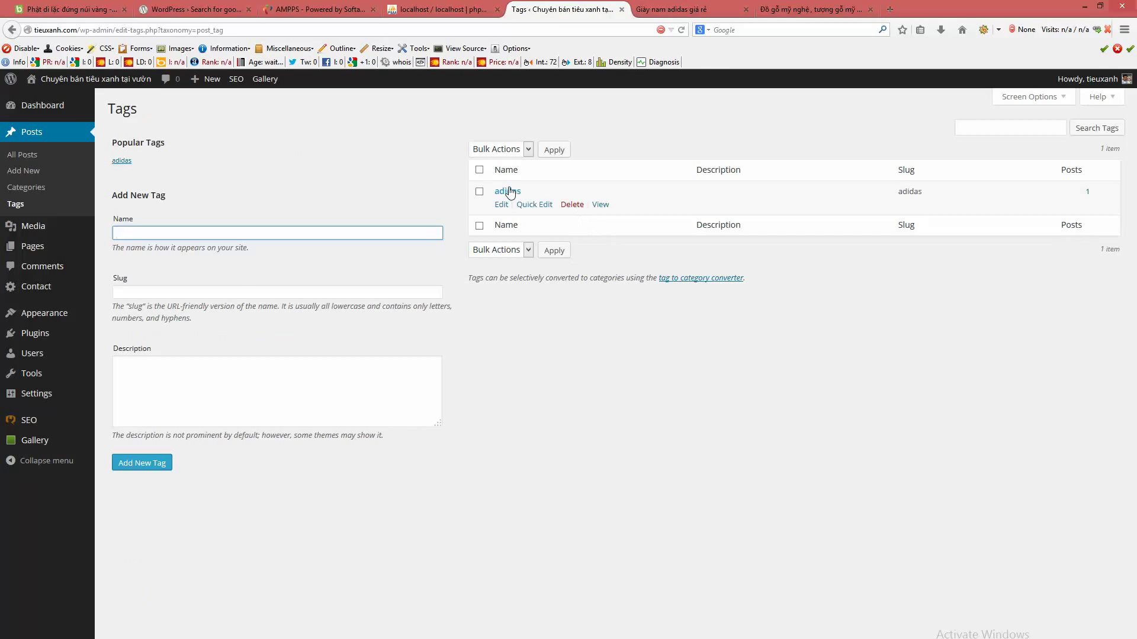
left_click(600, 205)
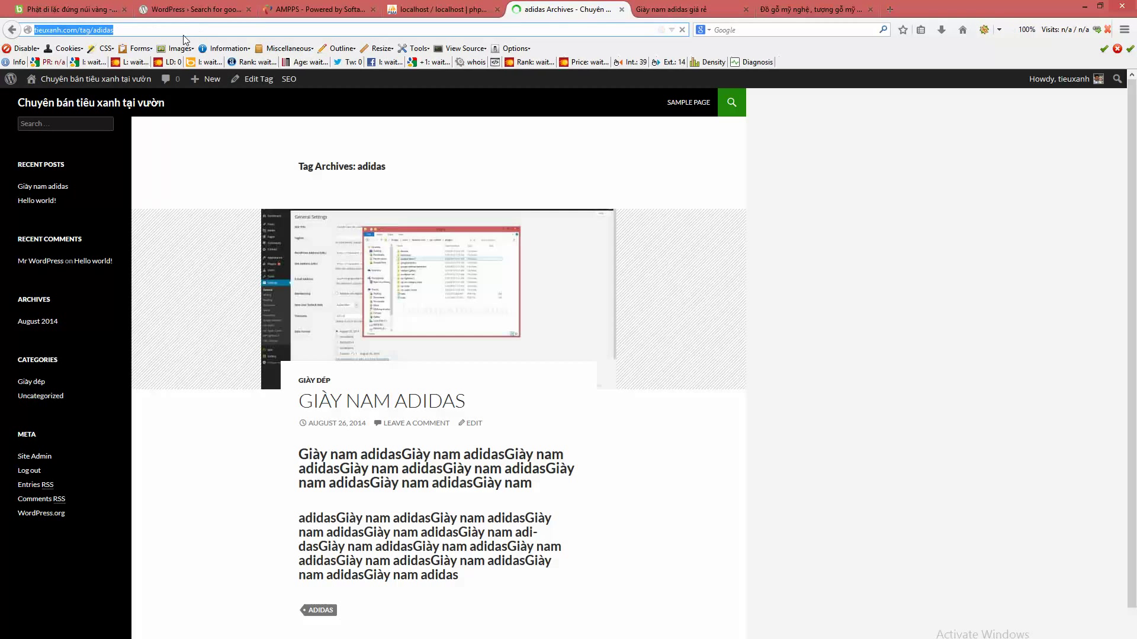
left_click(194, 30)
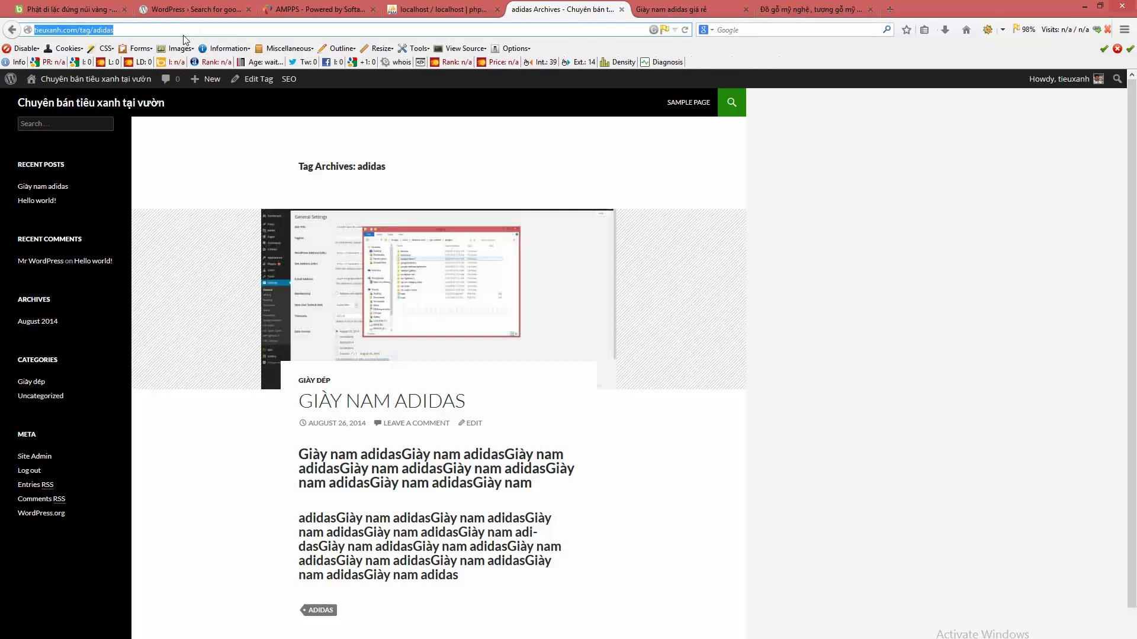
left_click(4, 31)
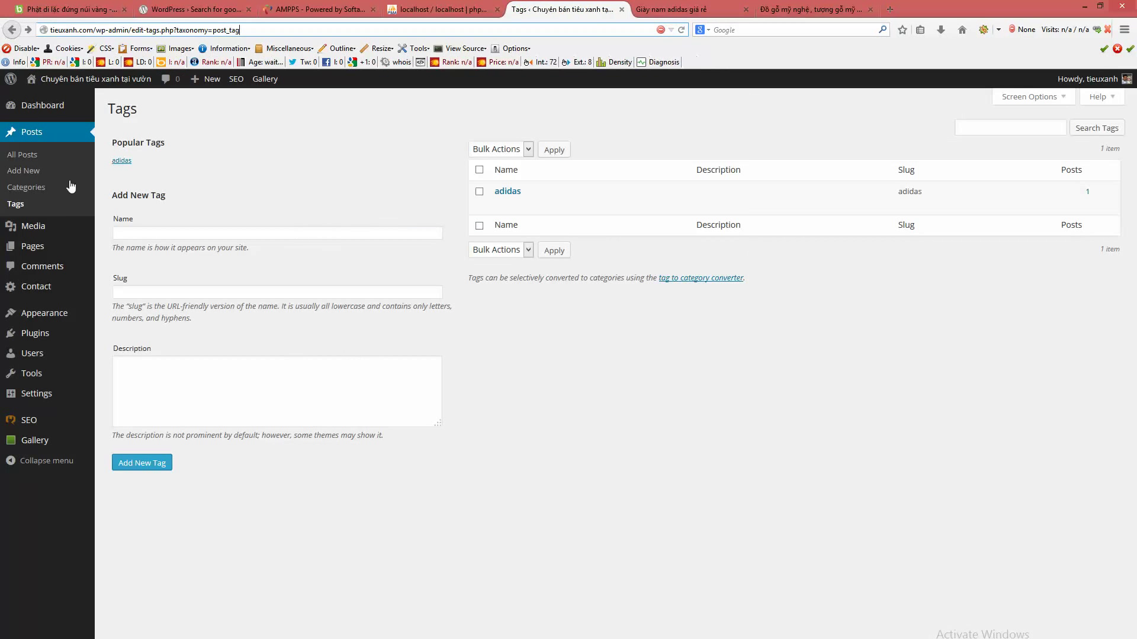
- Open the Sample Page from the Pages list for editing
left_click(38, 248)
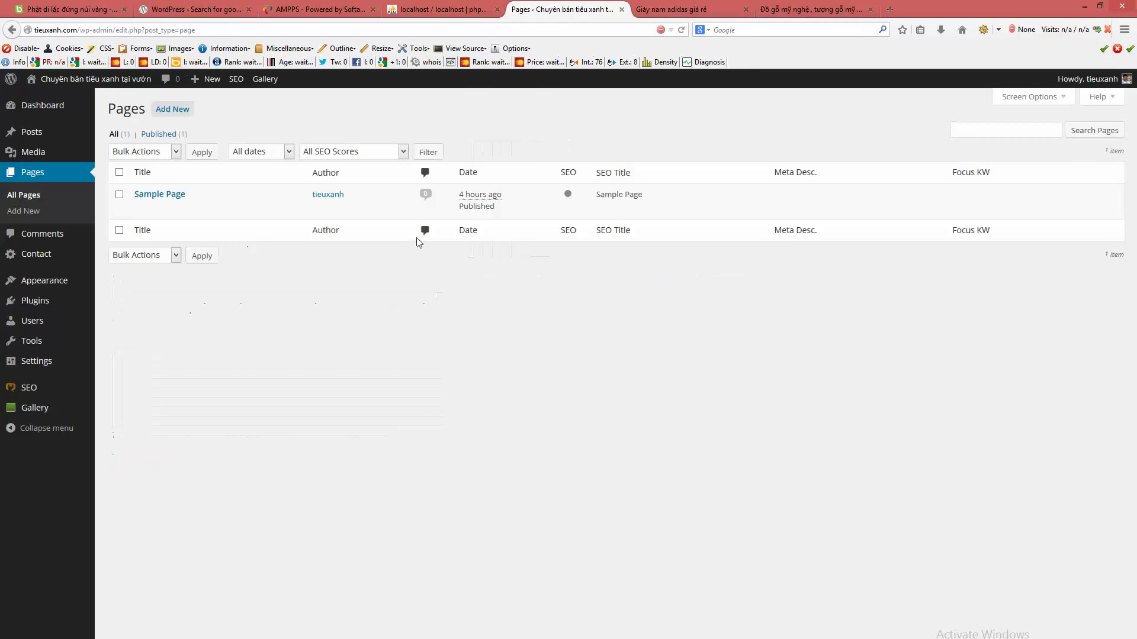
left_click(172, 194)
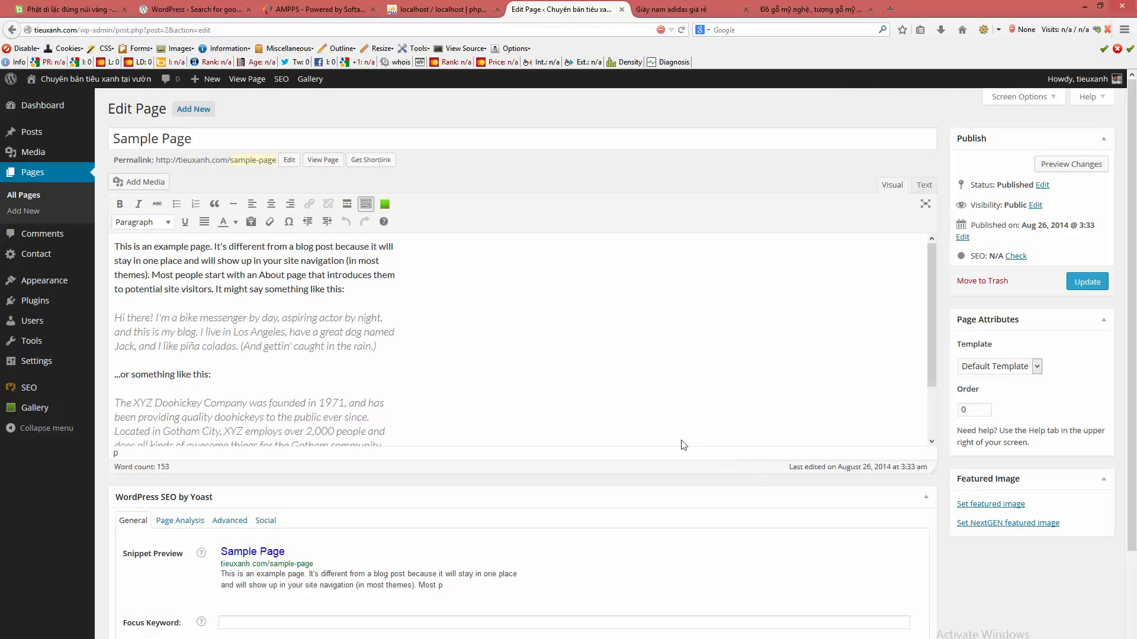
scroll(563, 469, "down", 3)
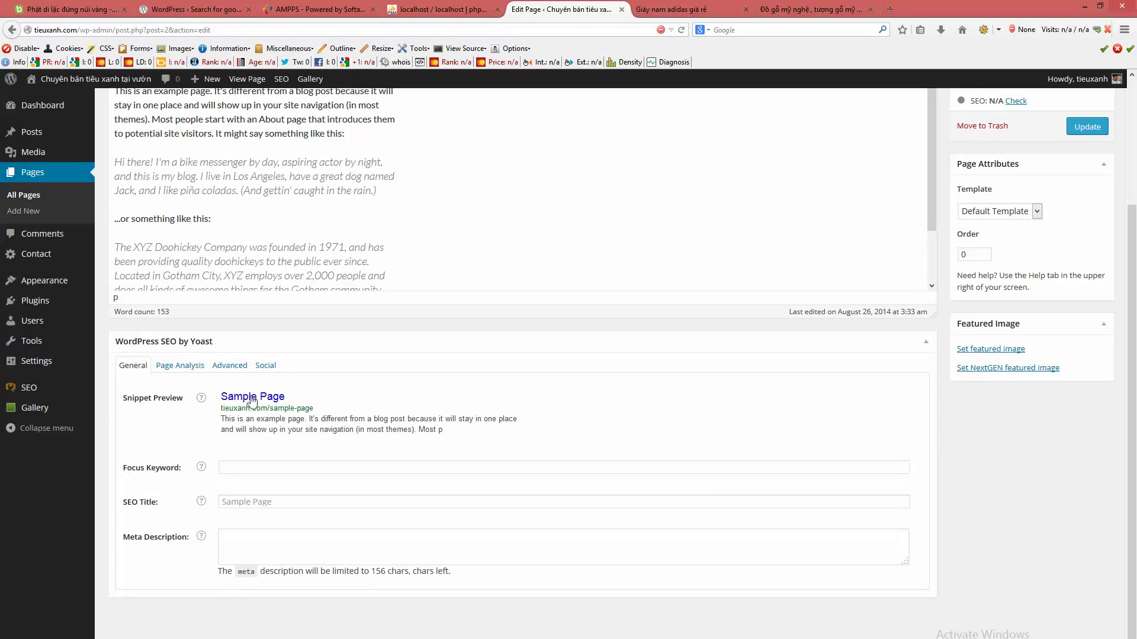
scroll(610, 395, "up", 3)
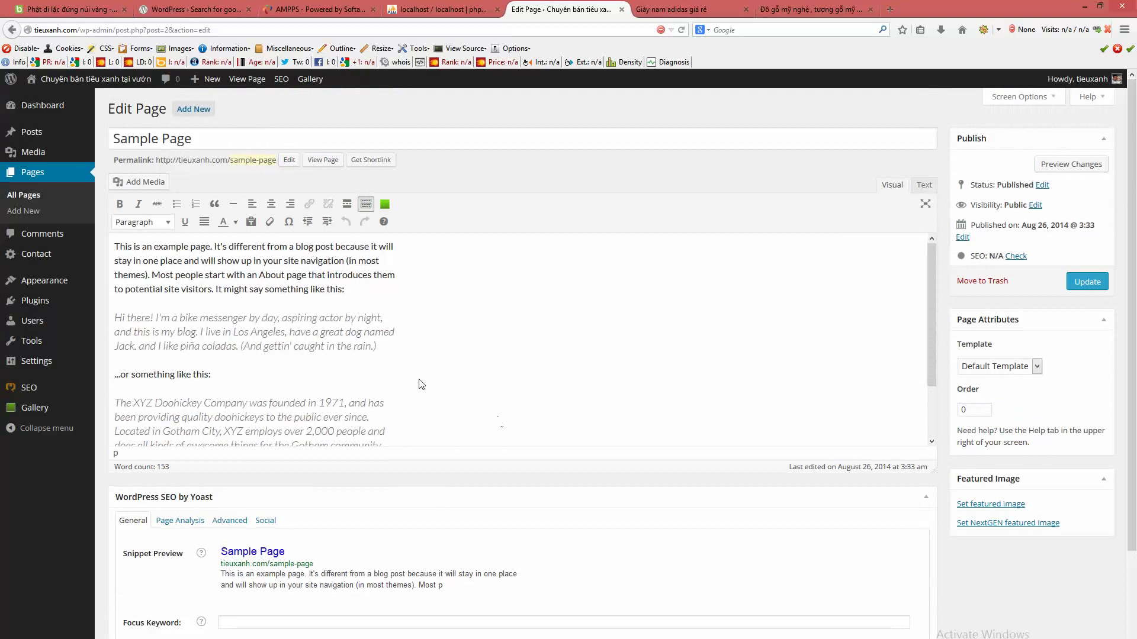
scroll(415, 448, "down", 2)
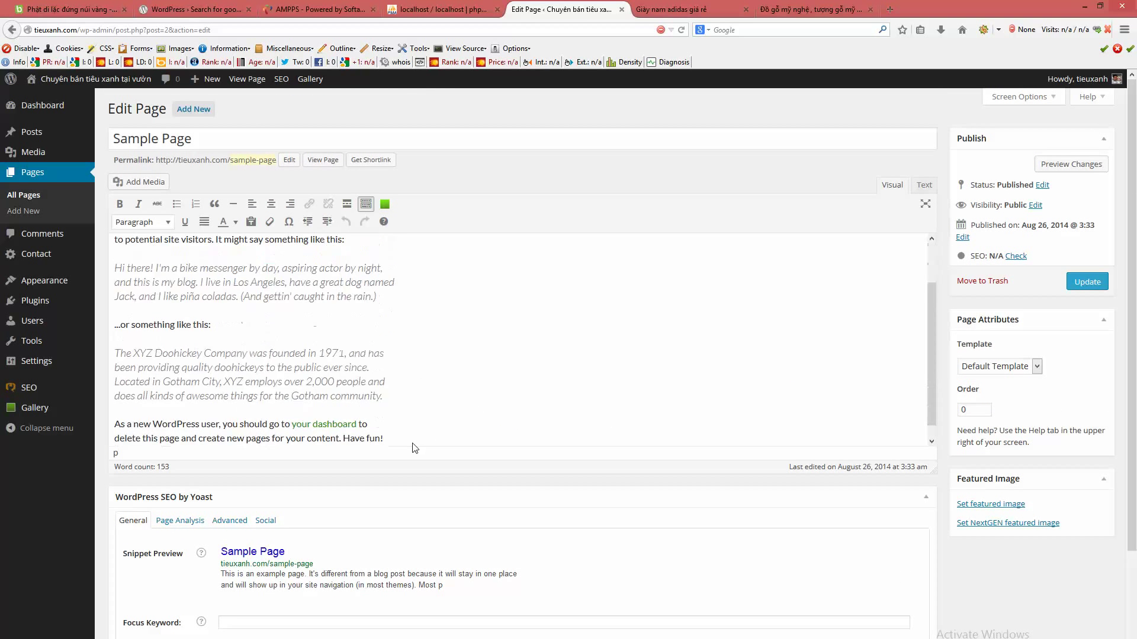
scroll(414, 448, "up", 2)
- Review the Sample Page's title, opening paragraph and quoted italic paragraph
left_click(230, 138)
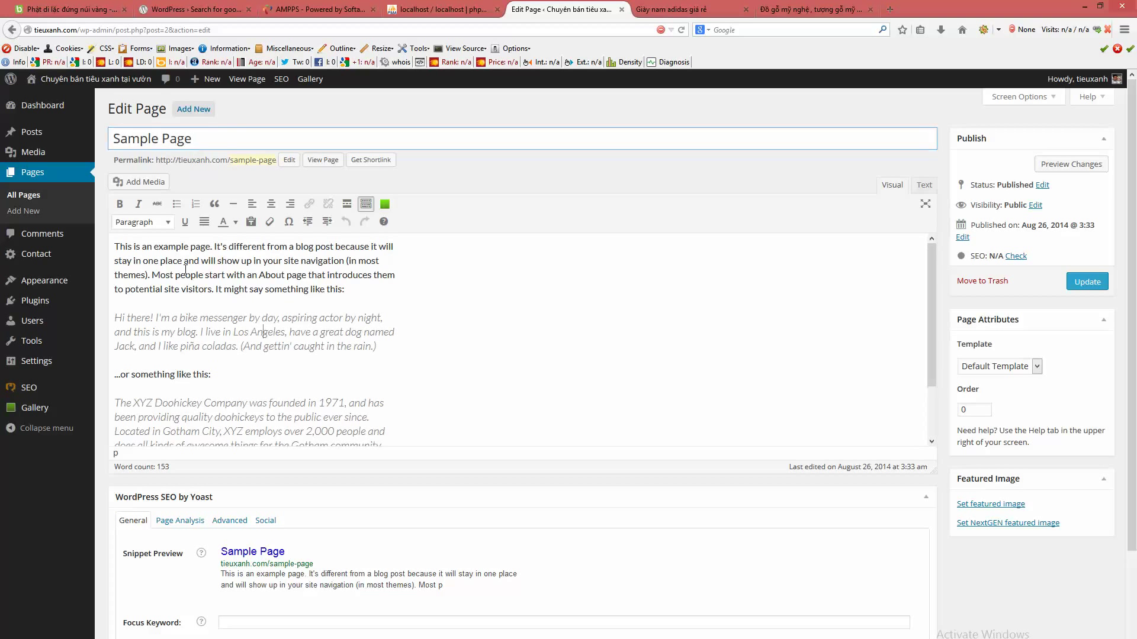
left_click_drag(141, 262, 421, 307)
left_click(142, 264)
left_click(165, 345)
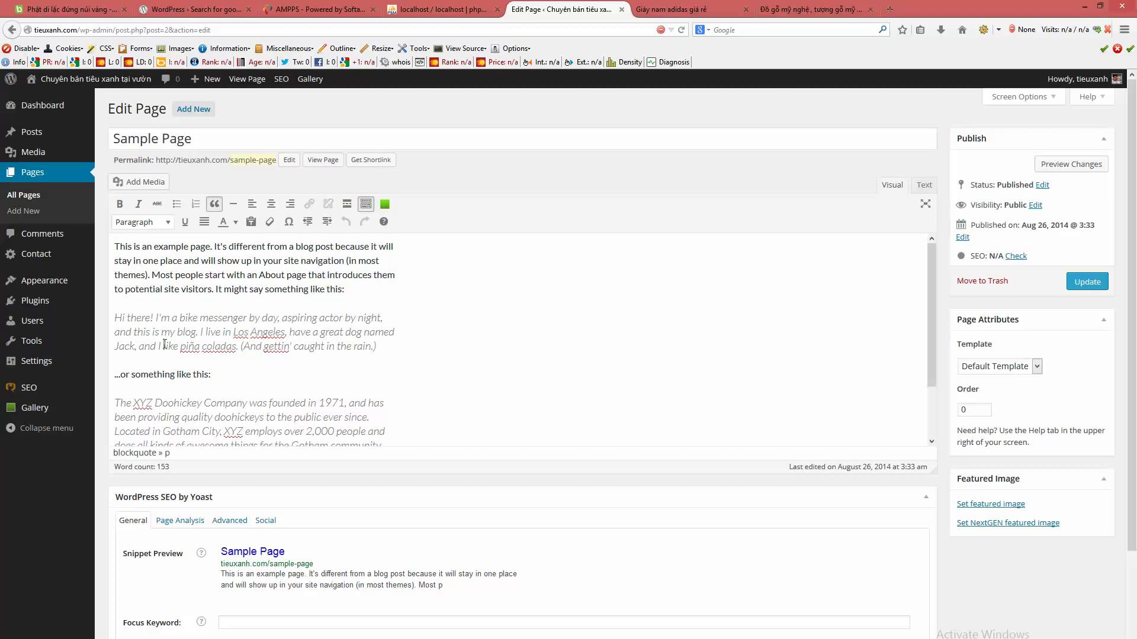
scroll(359, 436, "down", 6)
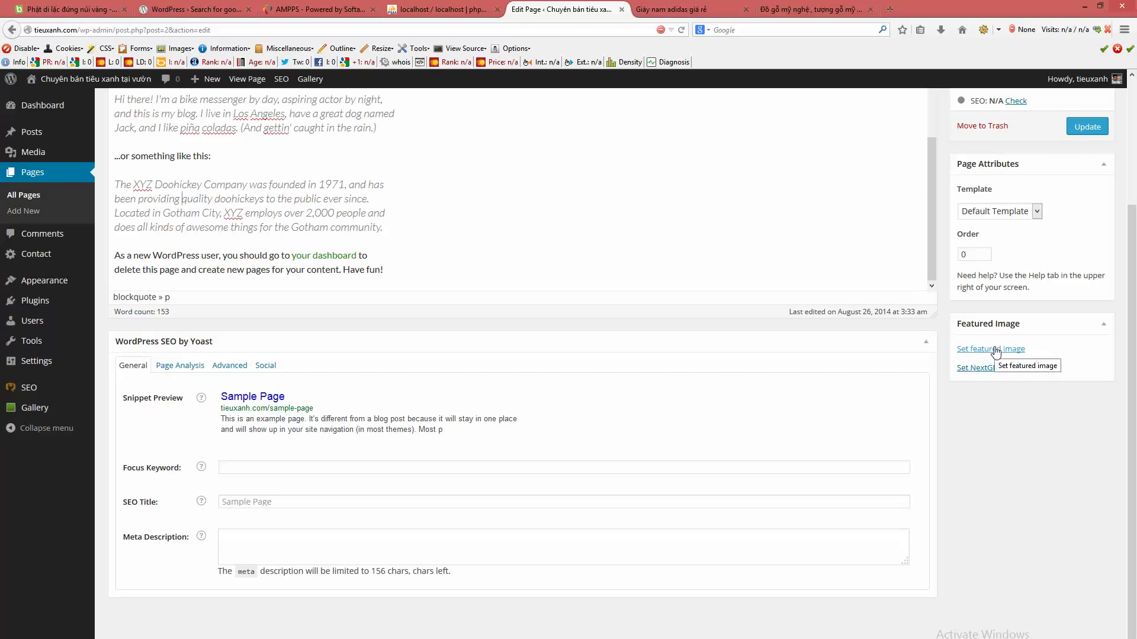
scroll(681, 249, "up", 5)
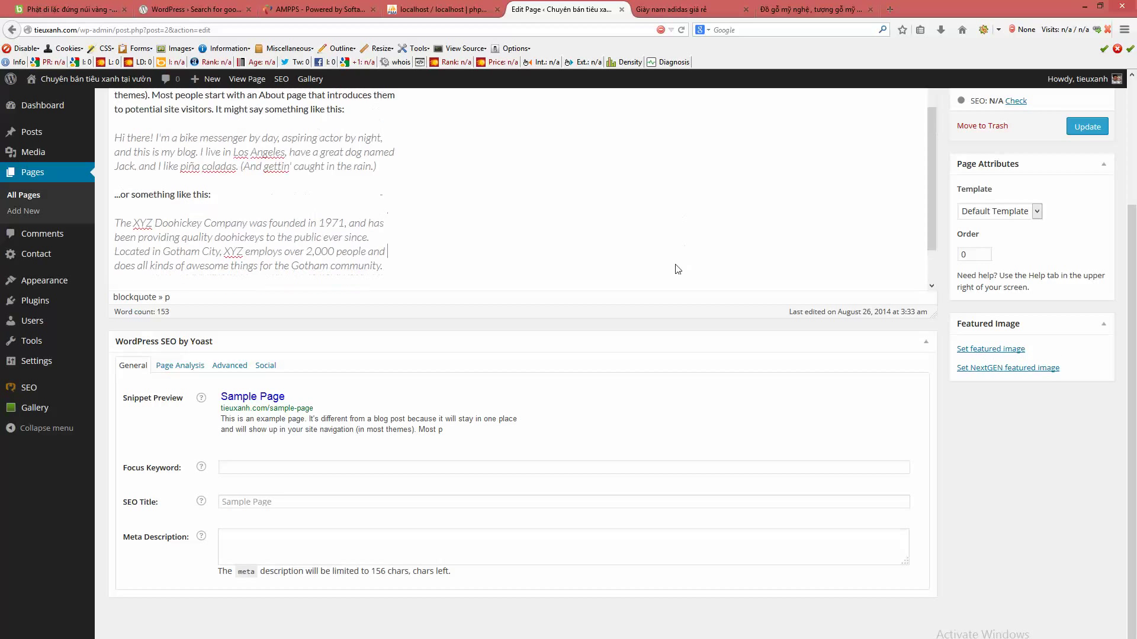
scroll(750, 431, "up", 3)
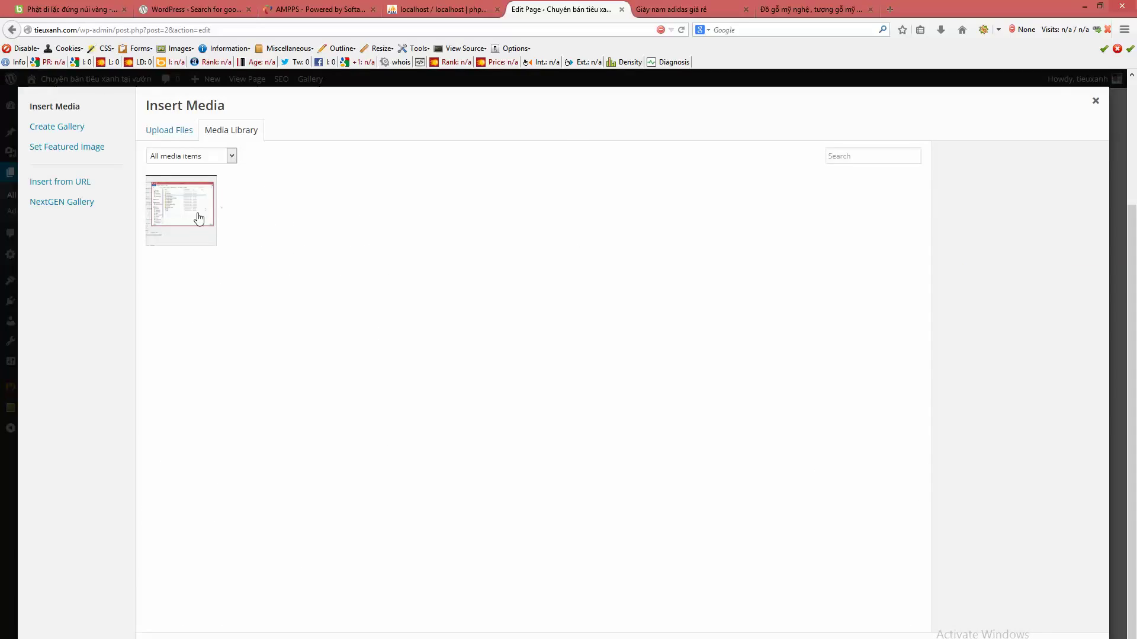
- Select the cai-dat-wordpress-co-ban image and review its title and alt text
left_click(203, 219)
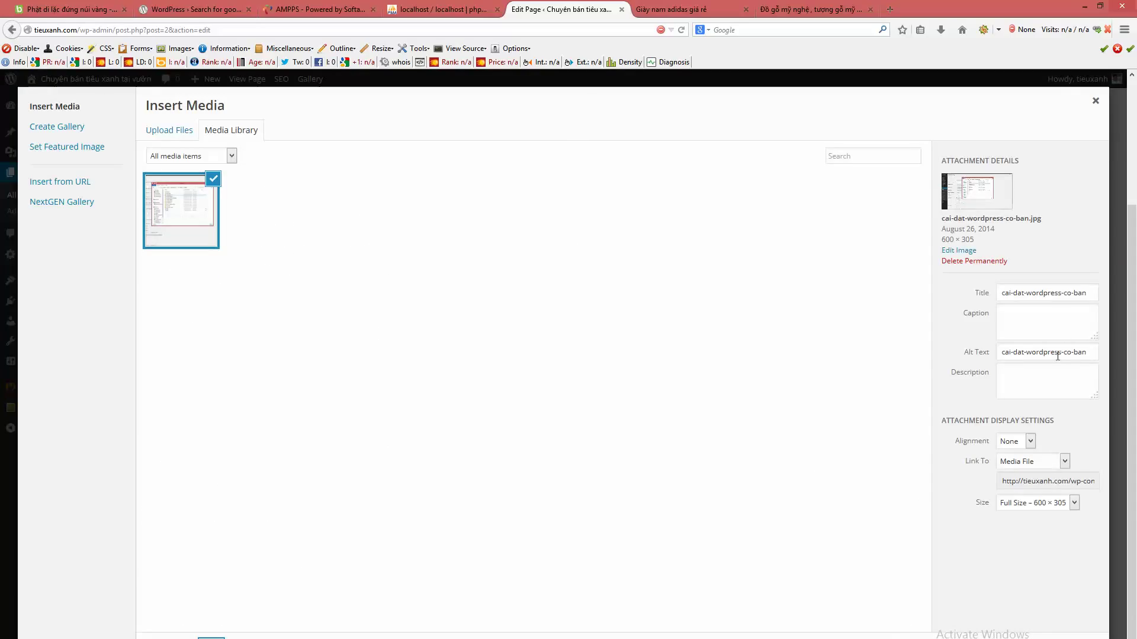
left_click(1053, 294)
left_click(1044, 353)
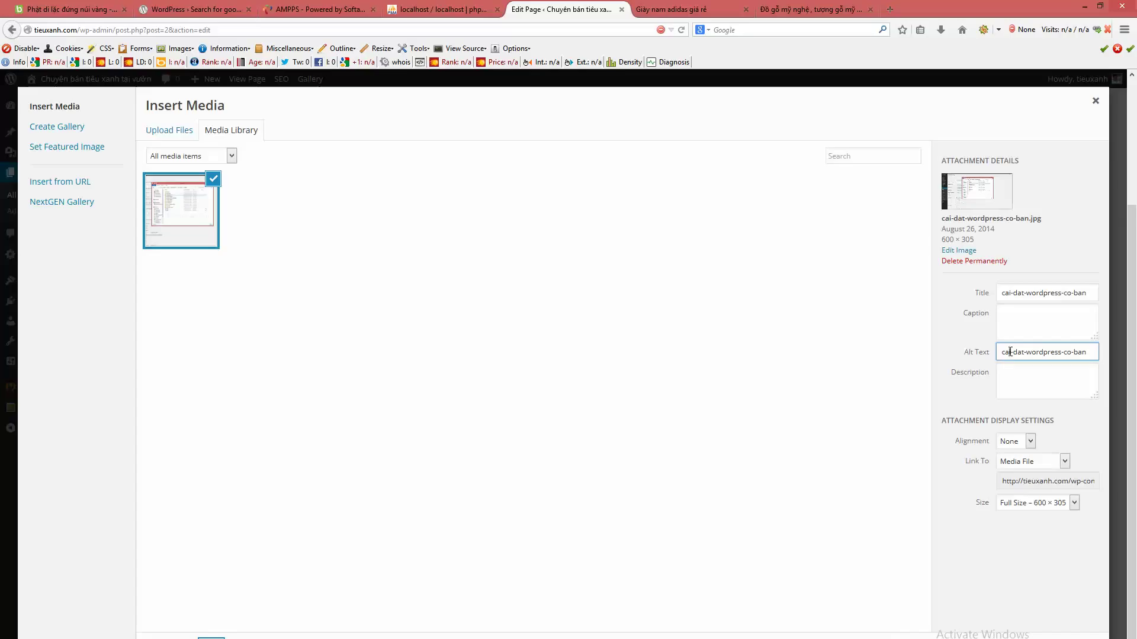
left_click_drag(1003, 354, 1090, 354)
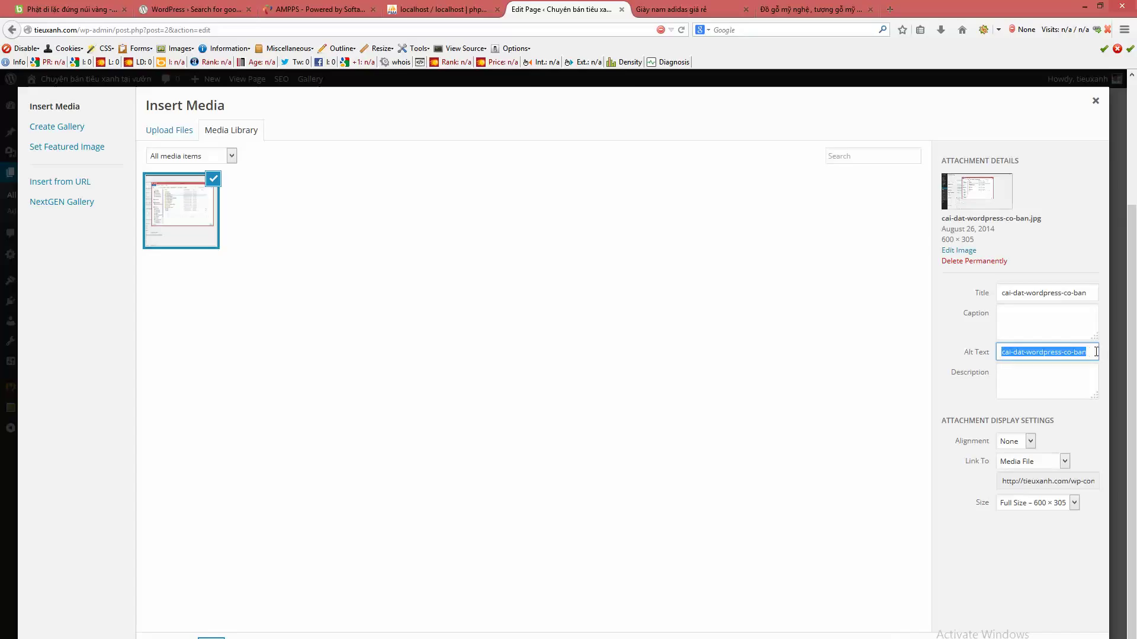
left_click(1091, 353)
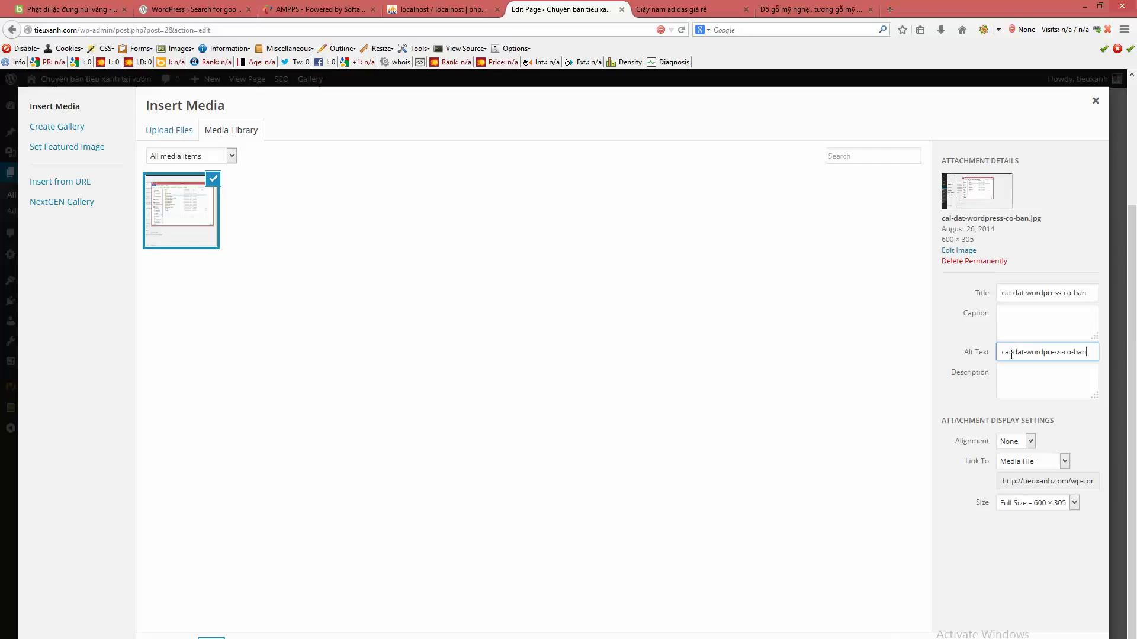
left_click_drag(999, 354, 1088, 353)
left_click(1034, 354)
- Close the media window and review the Sample Page's Focus Keyword, SEO Title and Meta Description fields
left_click(1095, 101)
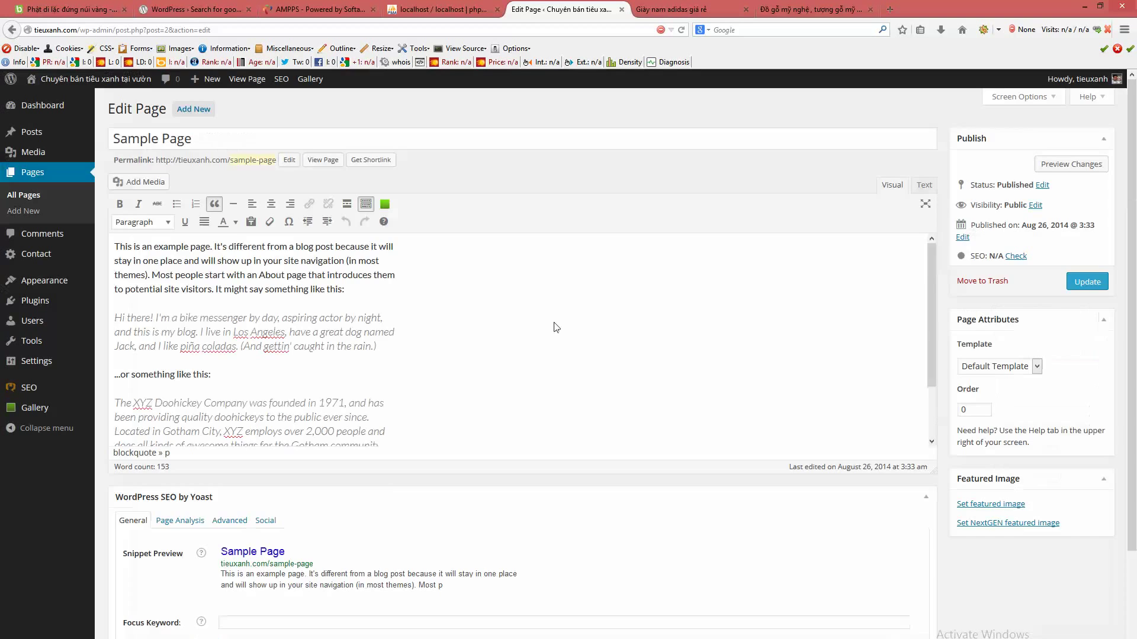
scroll(459, 388, "down", 5)
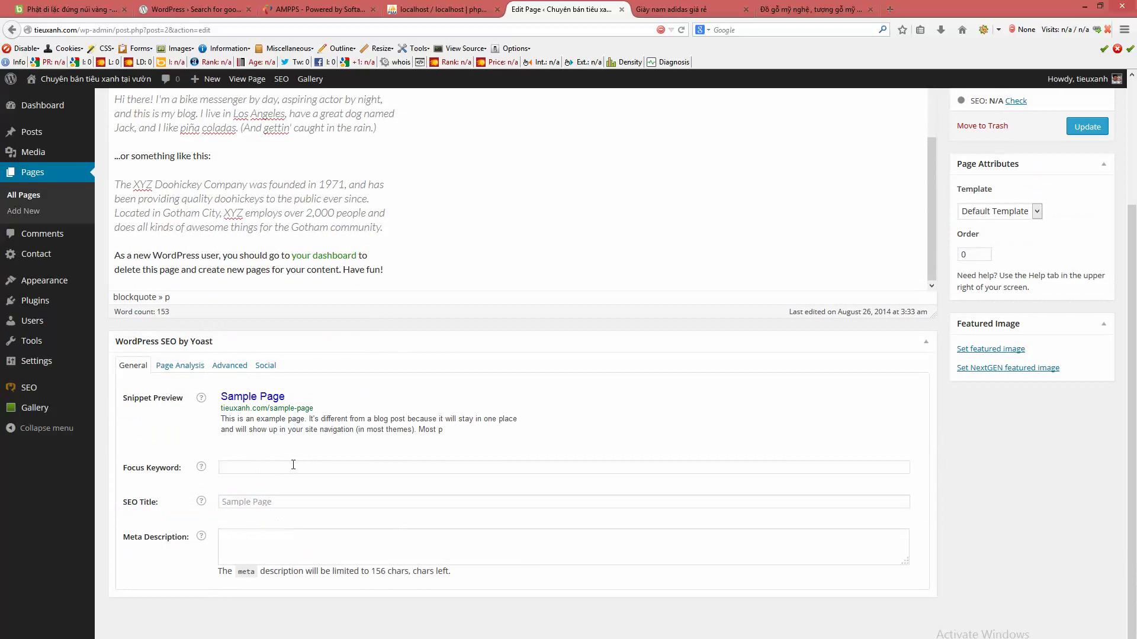
left_click(267, 466)
left_click(249, 504)
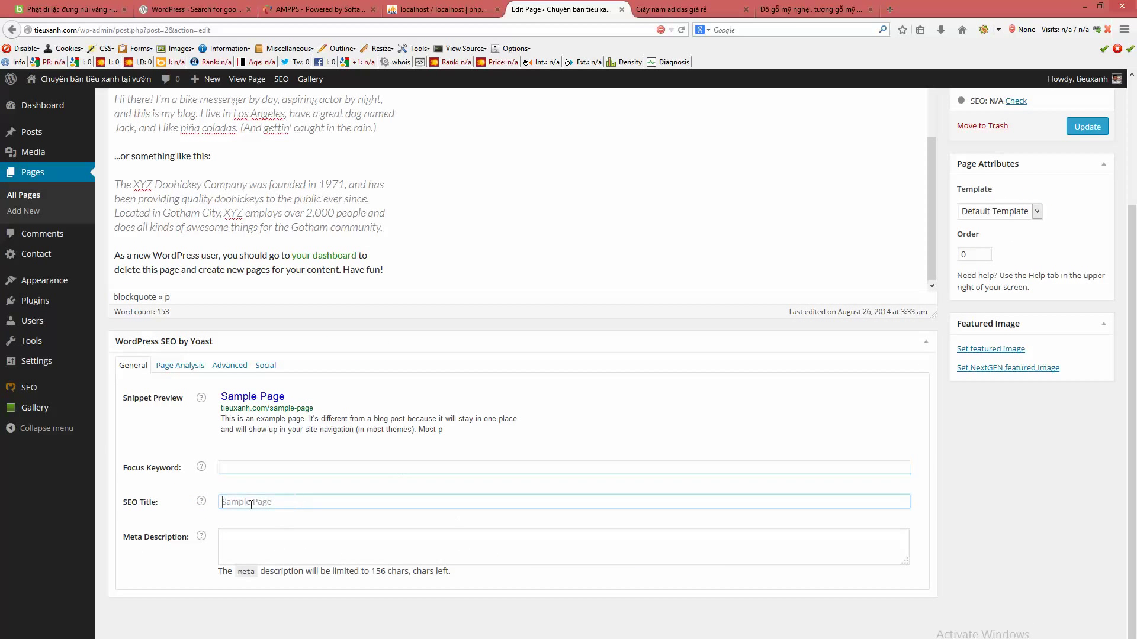
left_click(276, 541)
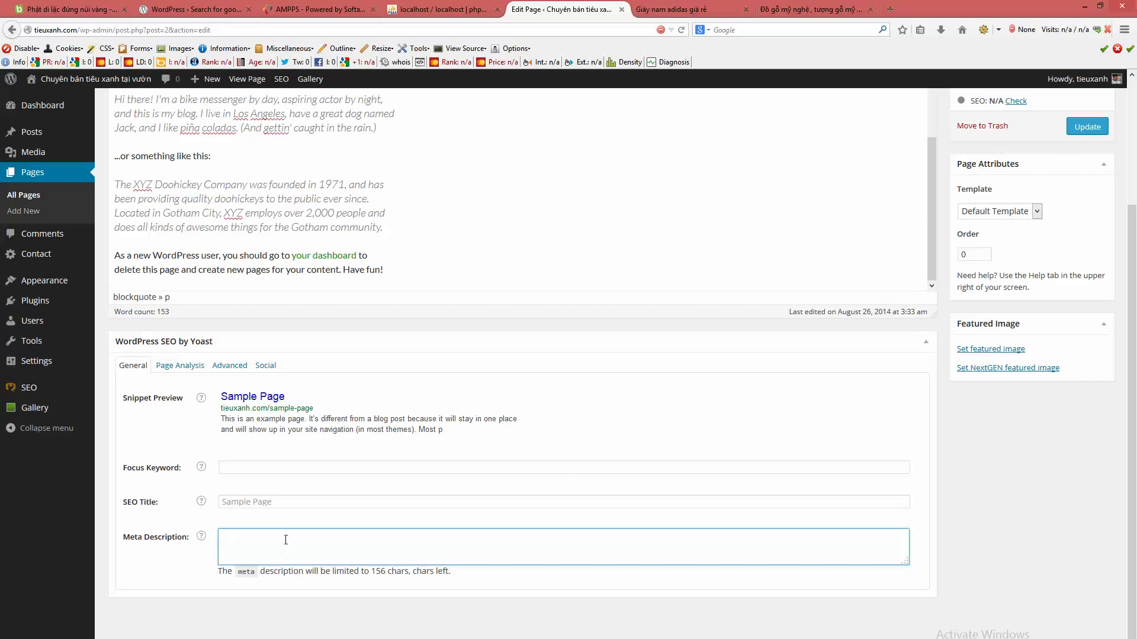
- Switch between the Yoast Social and General tabs, revisiting the Meta Description field
left_click(265, 365)
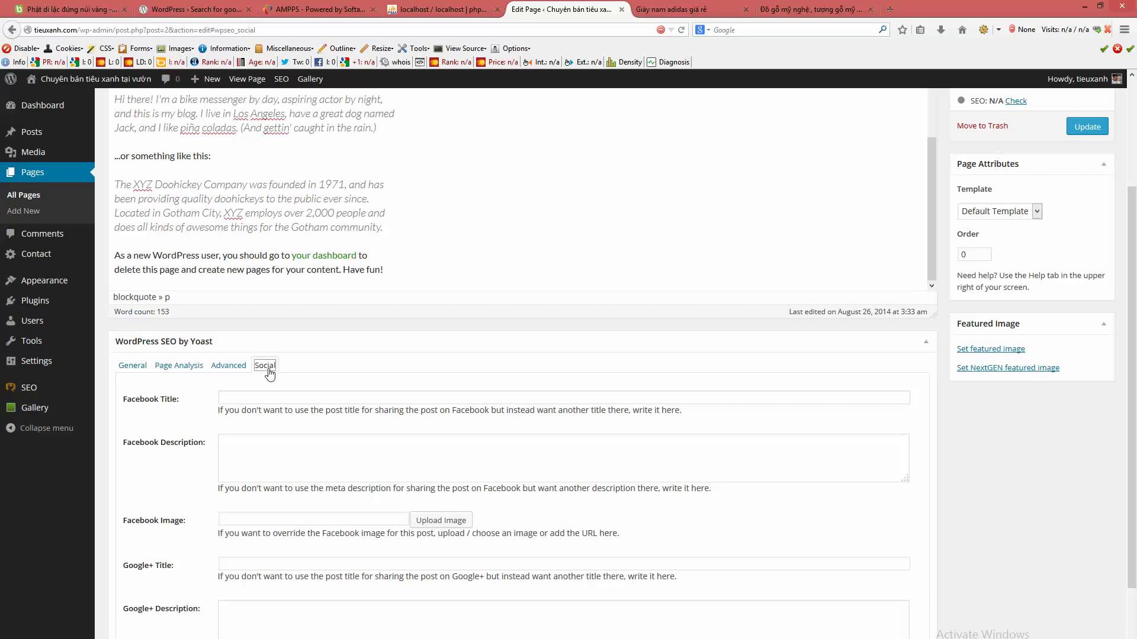
left_click(133, 366)
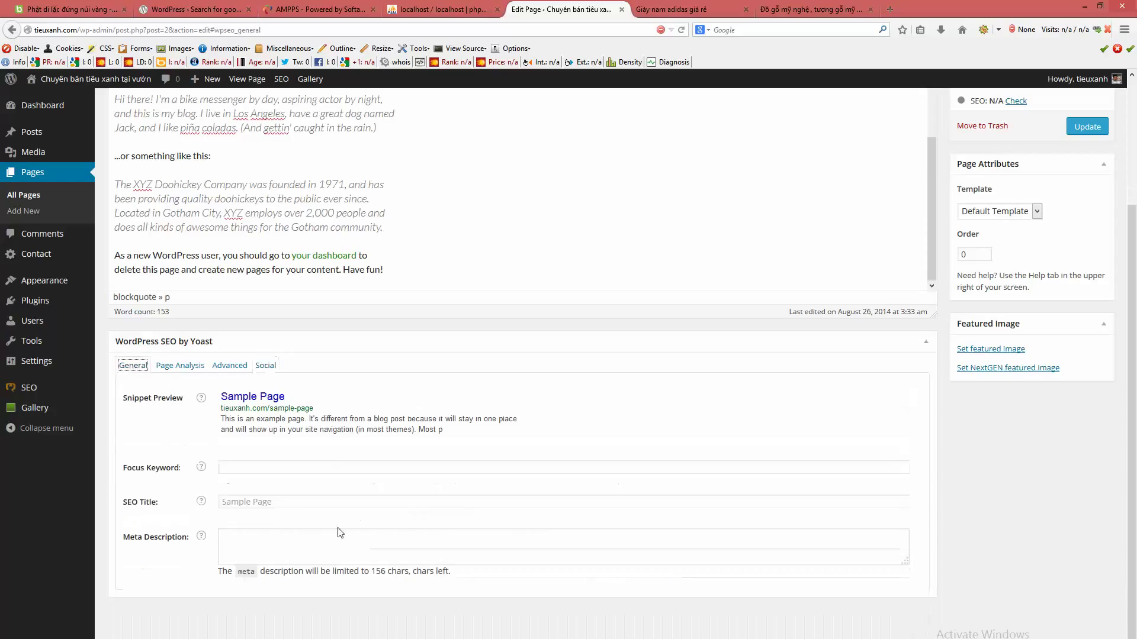
left_click(247, 536)
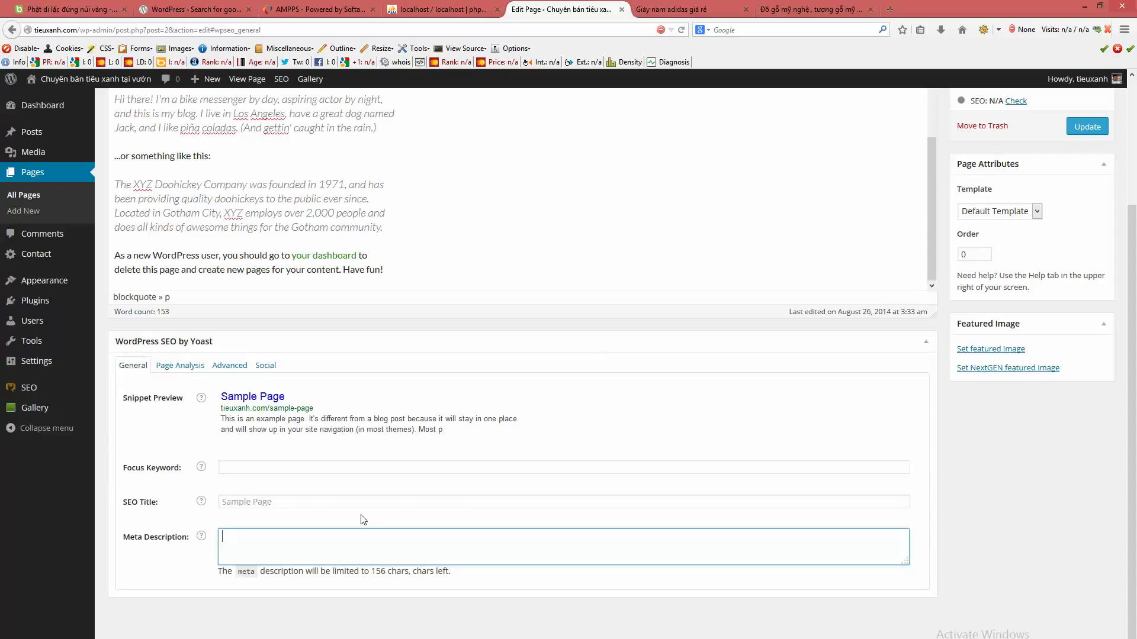
left_click(265, 366)
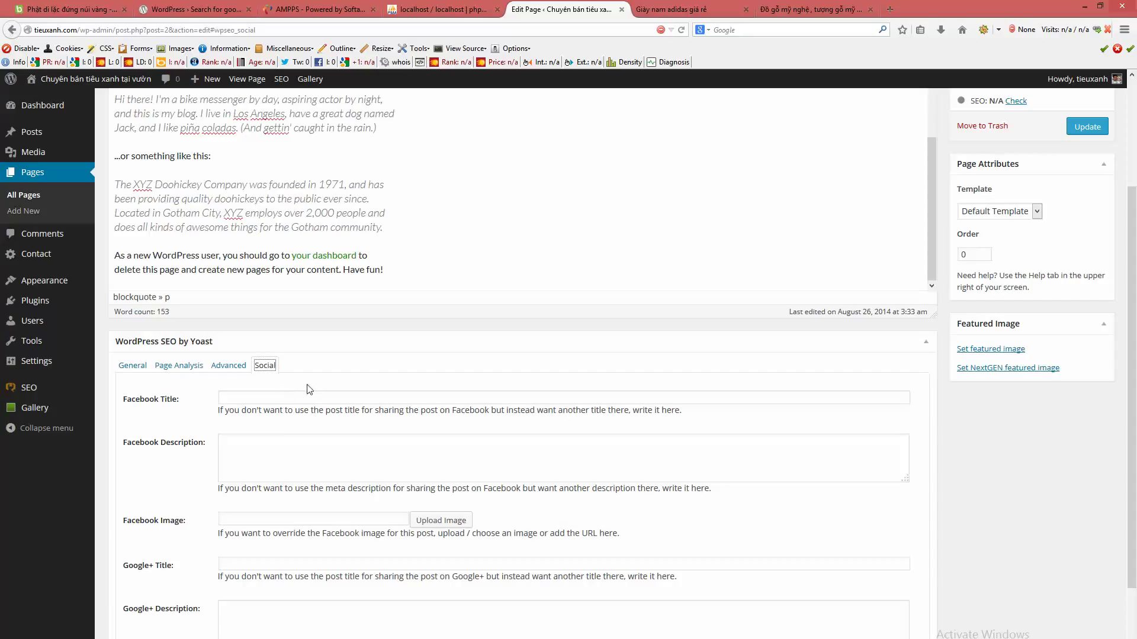
- Inspect the Facebook and Google+ Description fields, then return to the page text at 'coladas'
left_click(289, 443)
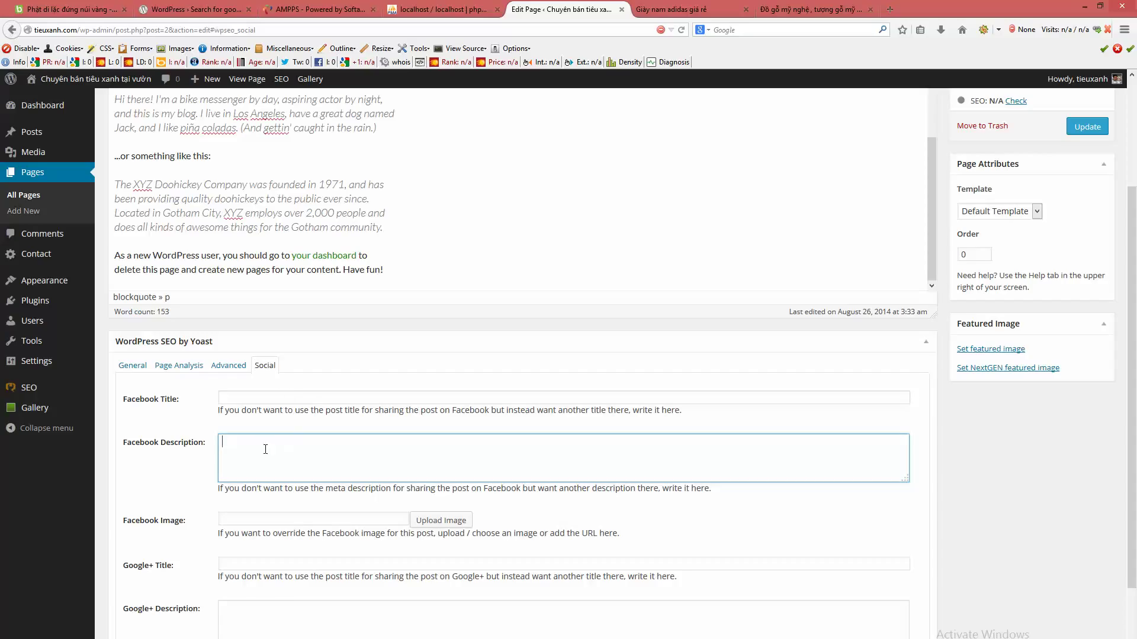
left_click(263, 606)
left_click(451, 445)
left_click(396, 627)
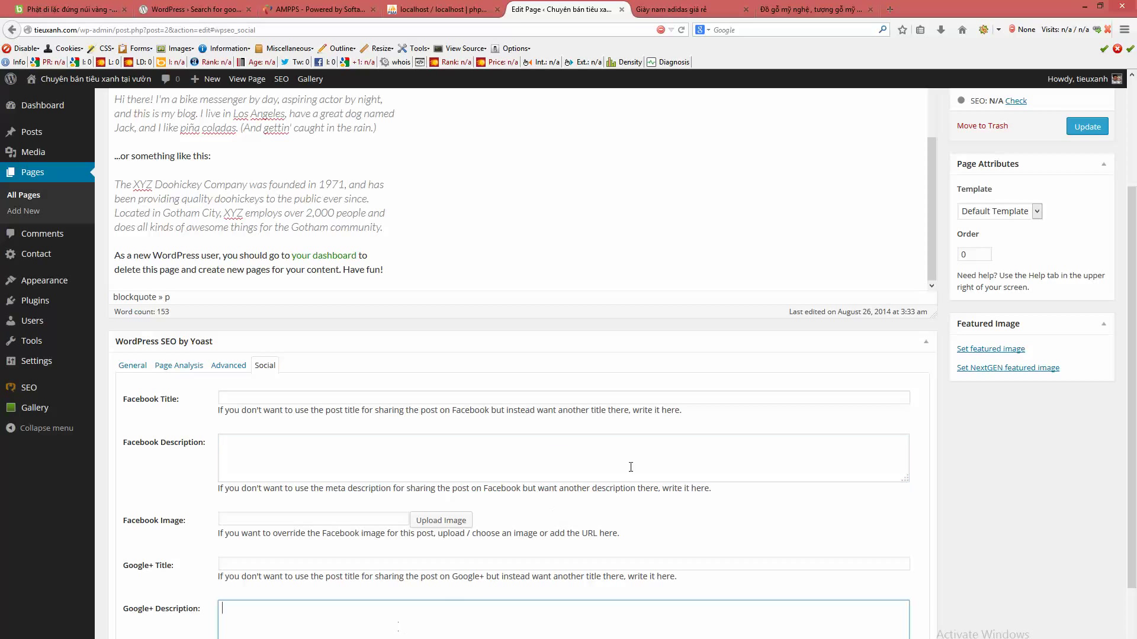
scroll(959, 357, "up", 5)
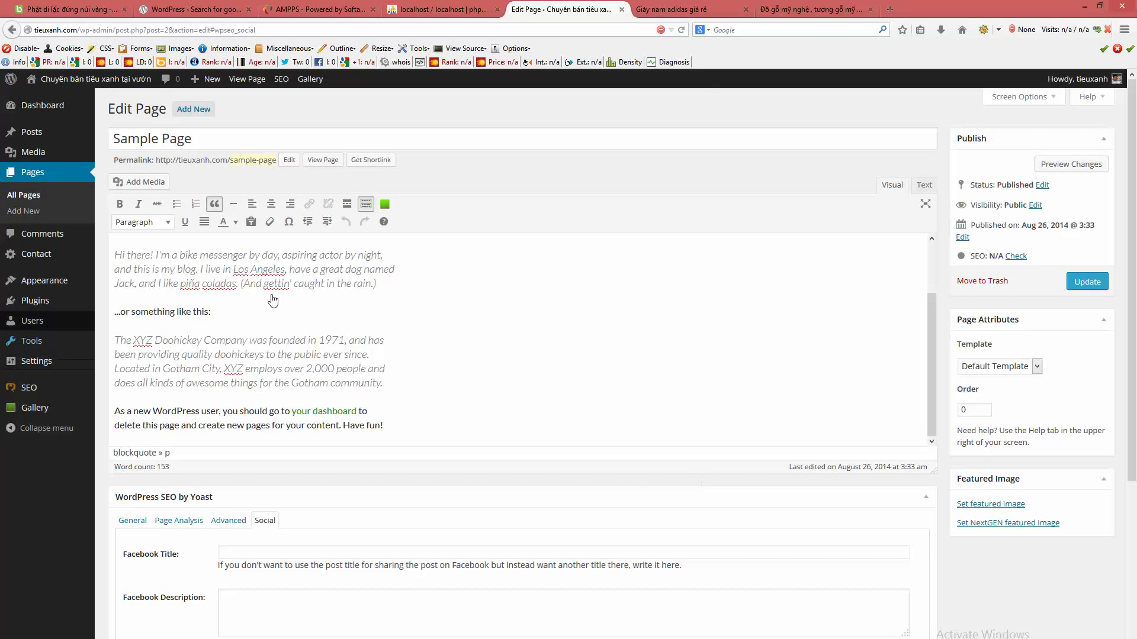
scroll(299, 290, "up", 2)
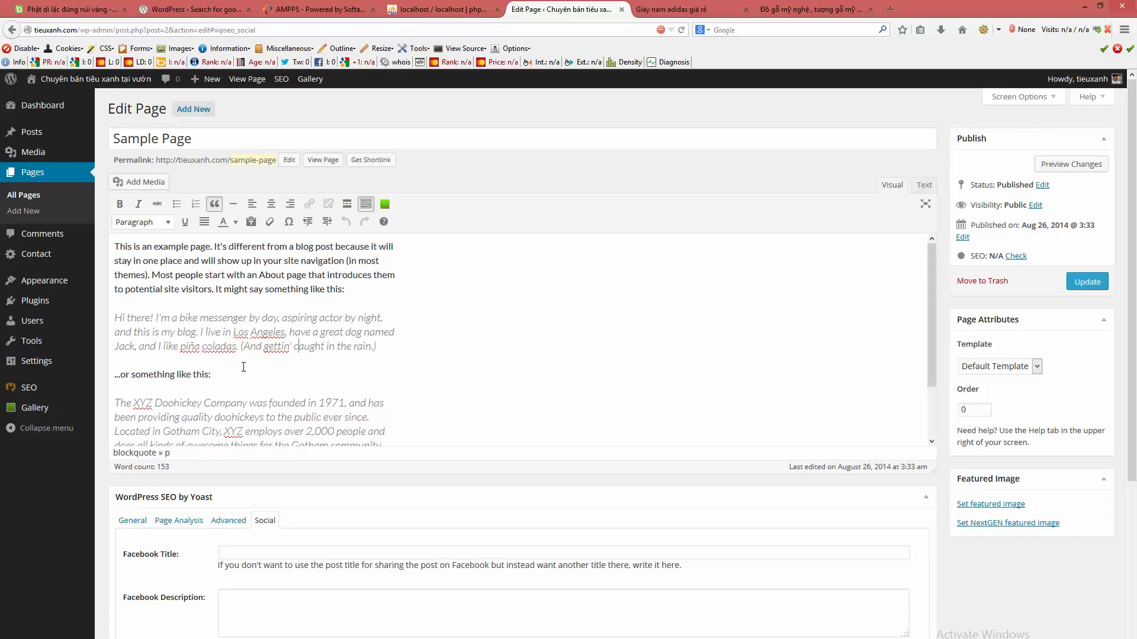
left_click(228, 343)
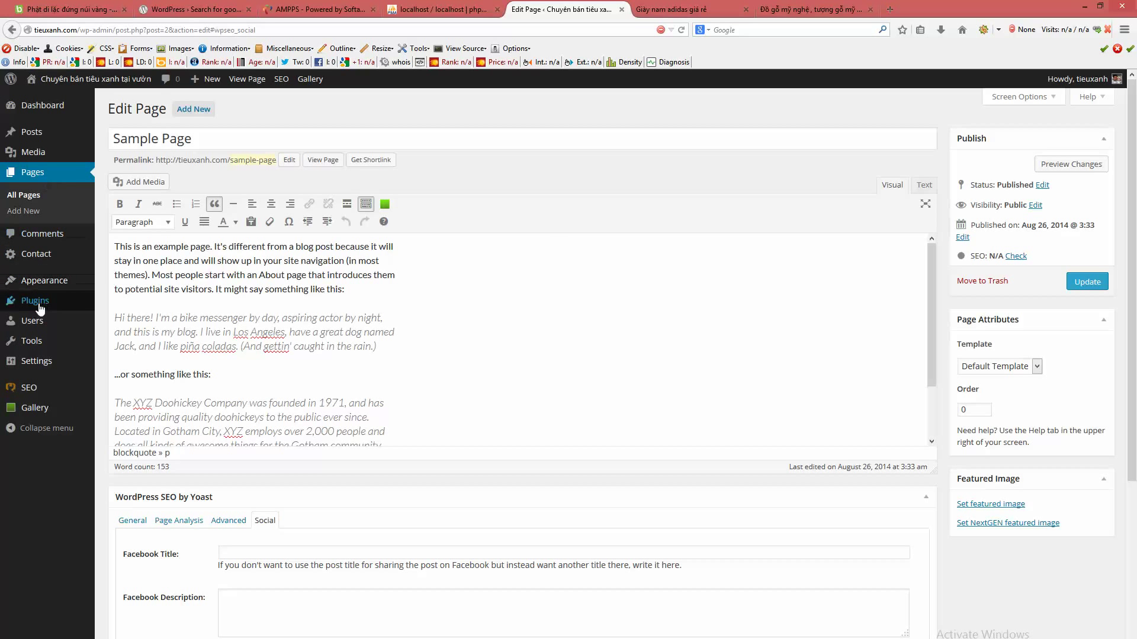
- Create a new menu named 'Main menu' from Appearance > Menus
mouse_move(36, 283)
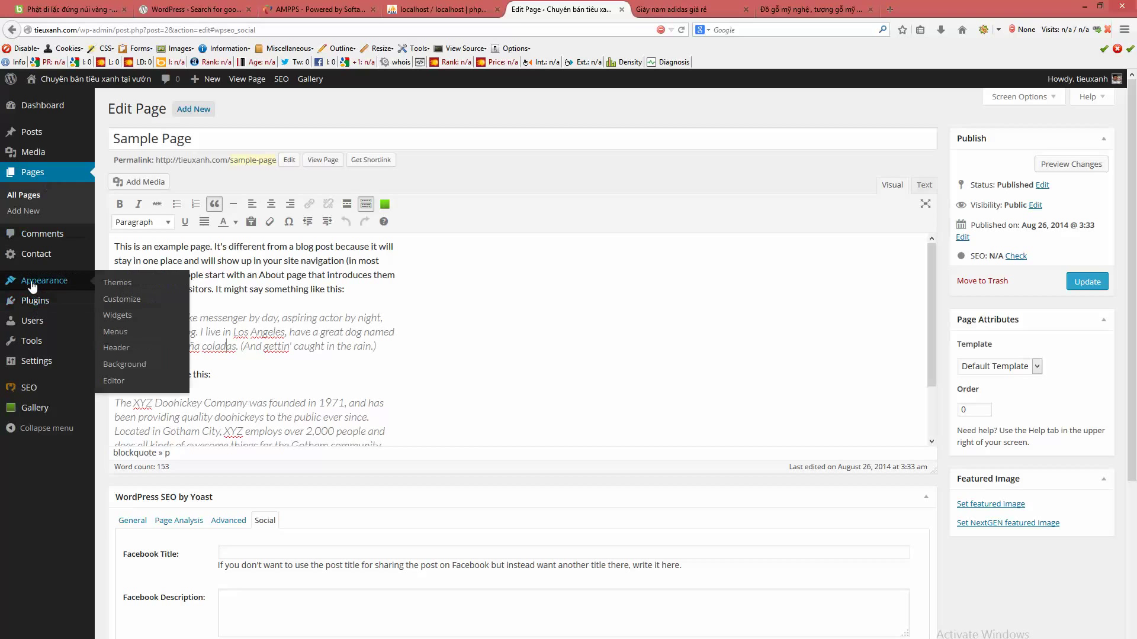
left_click(121, 335)
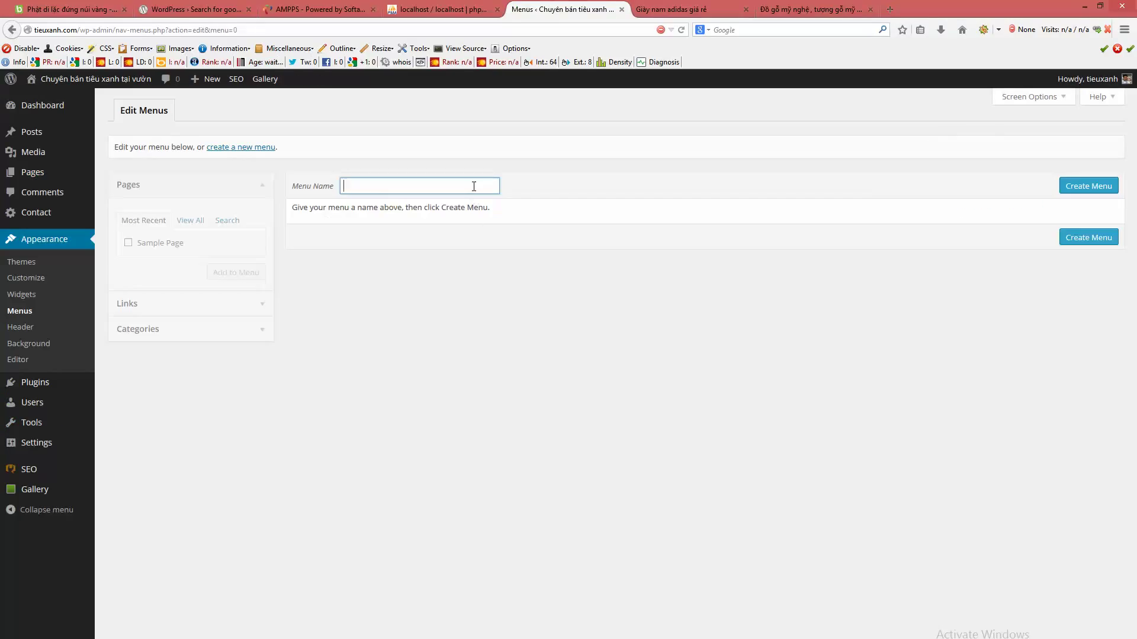
type("Main menu")
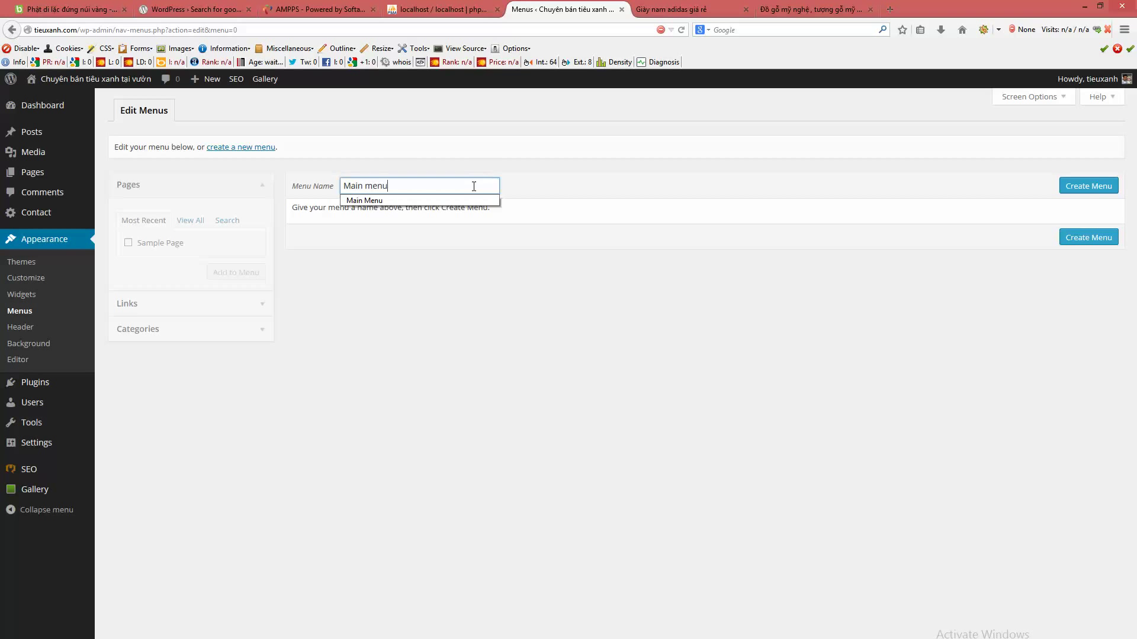
left_click(734, 301)
left_click(1097, 189)
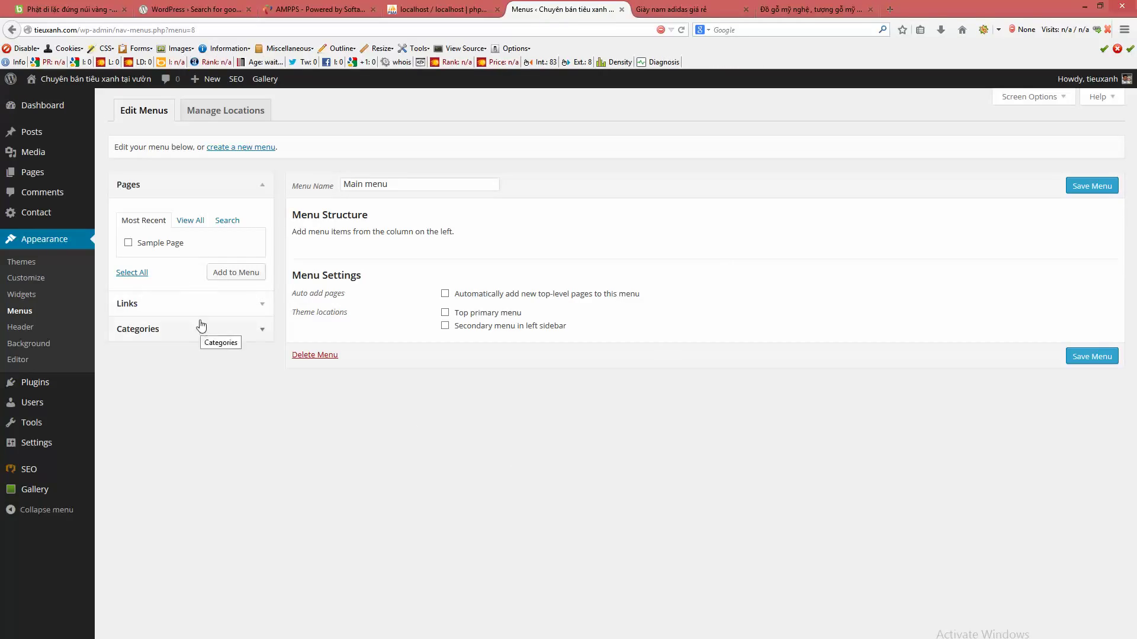
- Add Sample Page to Main menu from the full pages list
left_click(191, 221)
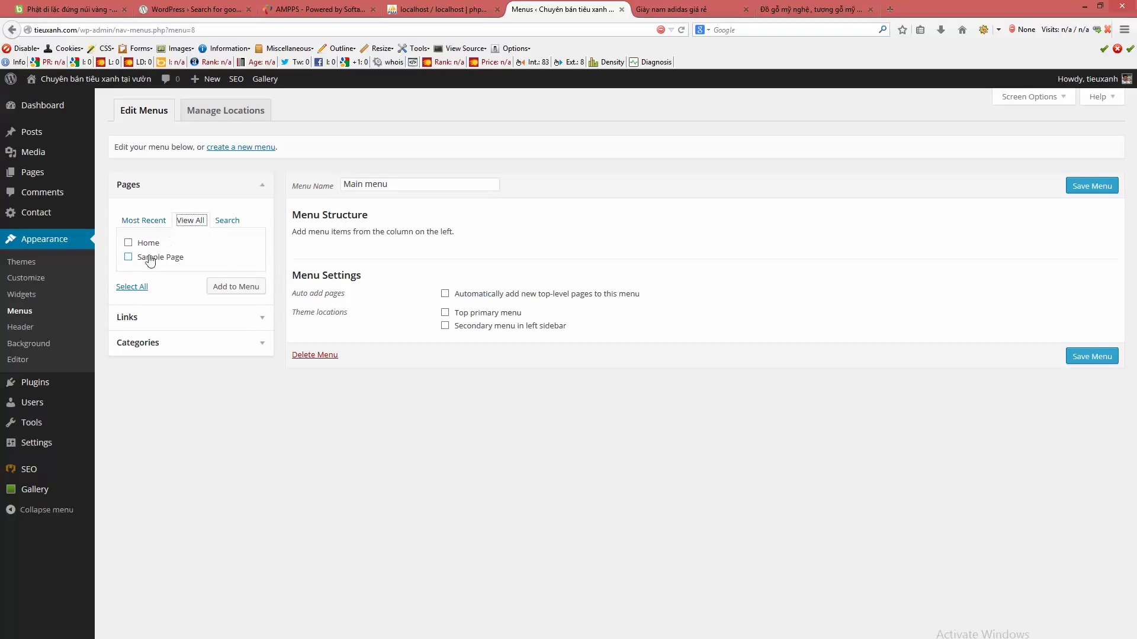
left_click(128, 257)
left_click(248, 288)
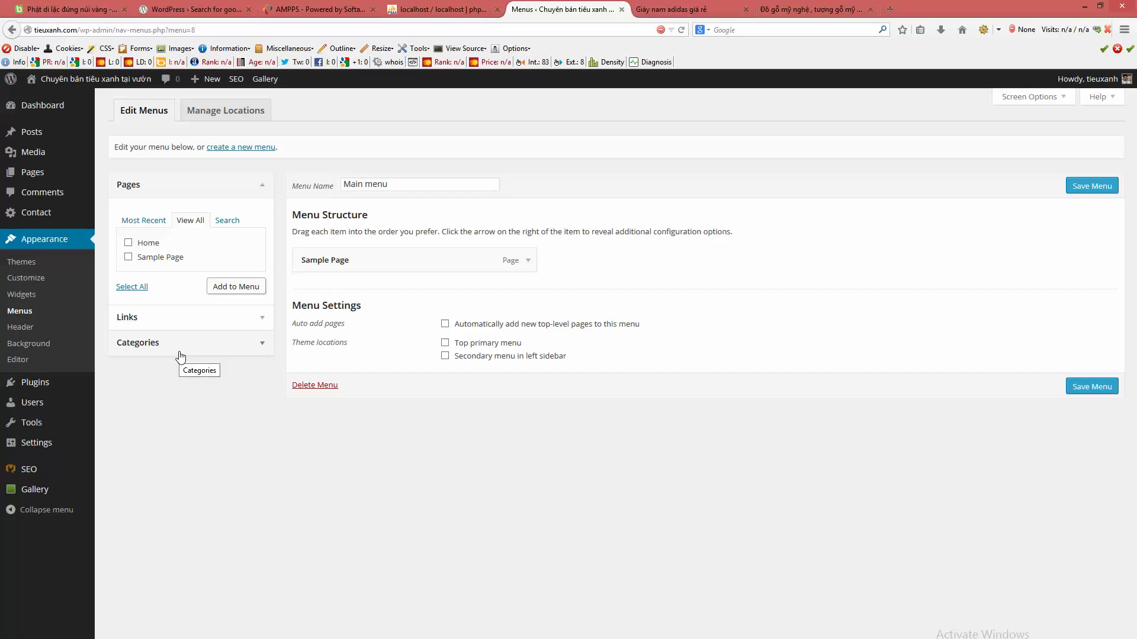
- Add all categories except Uncategorized to Main menu
left_click(179, 355)
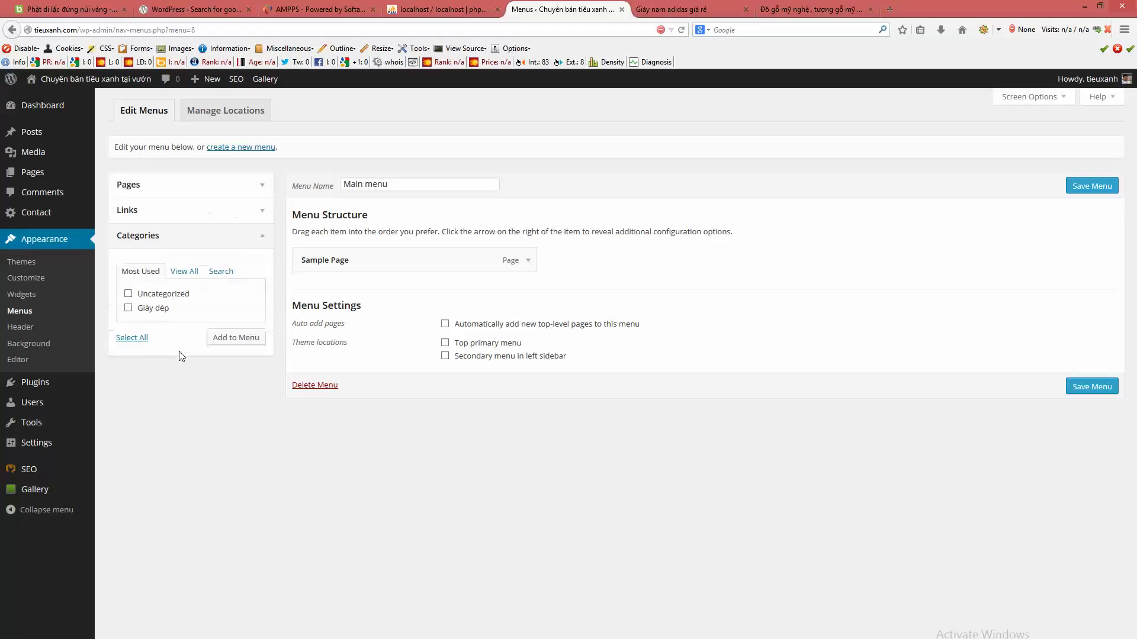
left_click(184, 271)
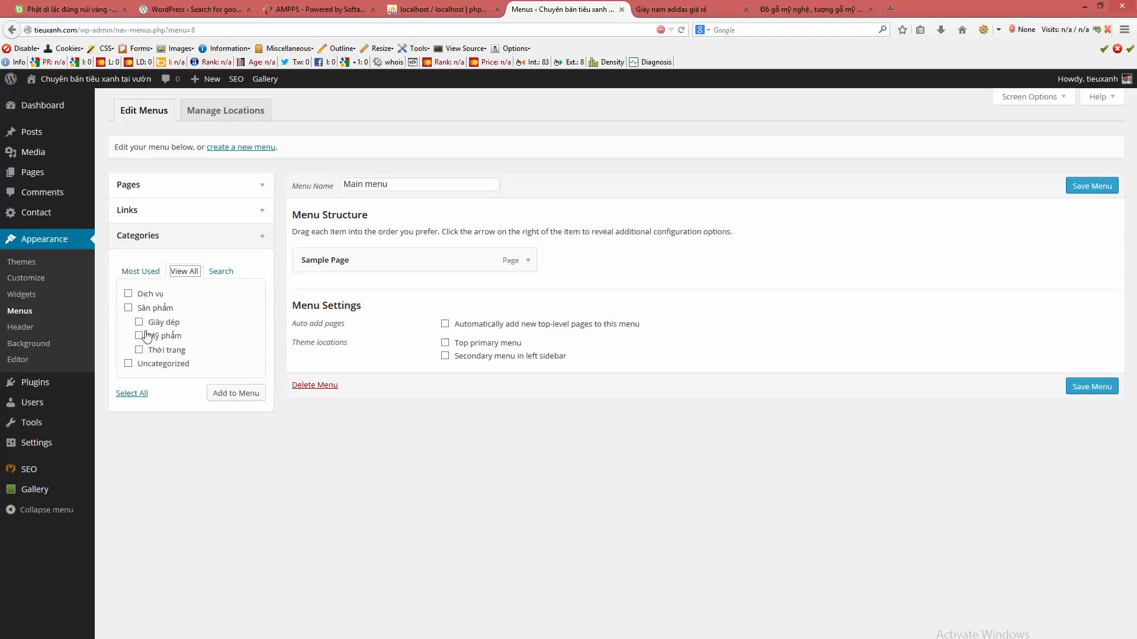
left_click(129, 307)
left_click(132, 391)
left_click(128, 364)
left_click(243, 395)
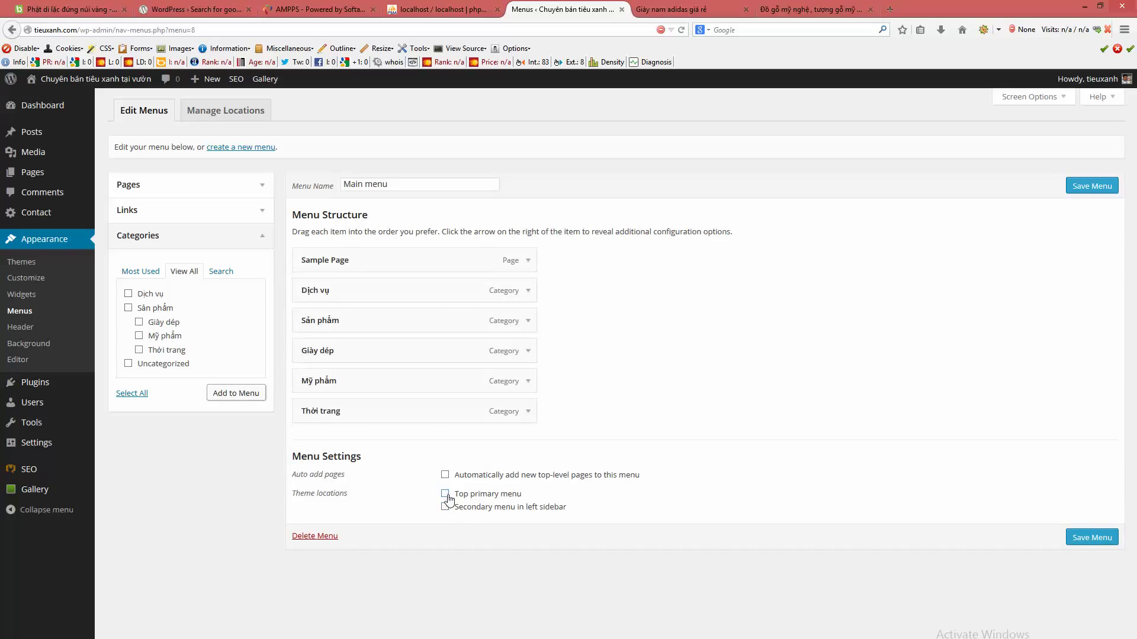
- Set Main menu as Top primary menu, nest Giày dép and Mỹ phẩm, and save
left_click(446, 495)
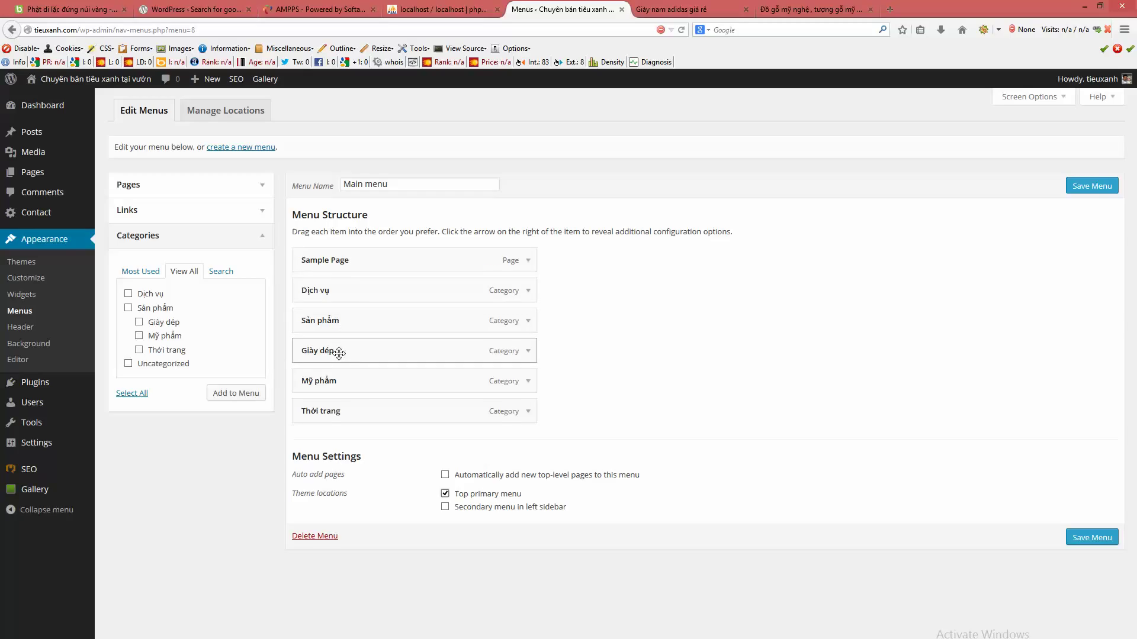
left_click_drag(339, 353, 389, 411)
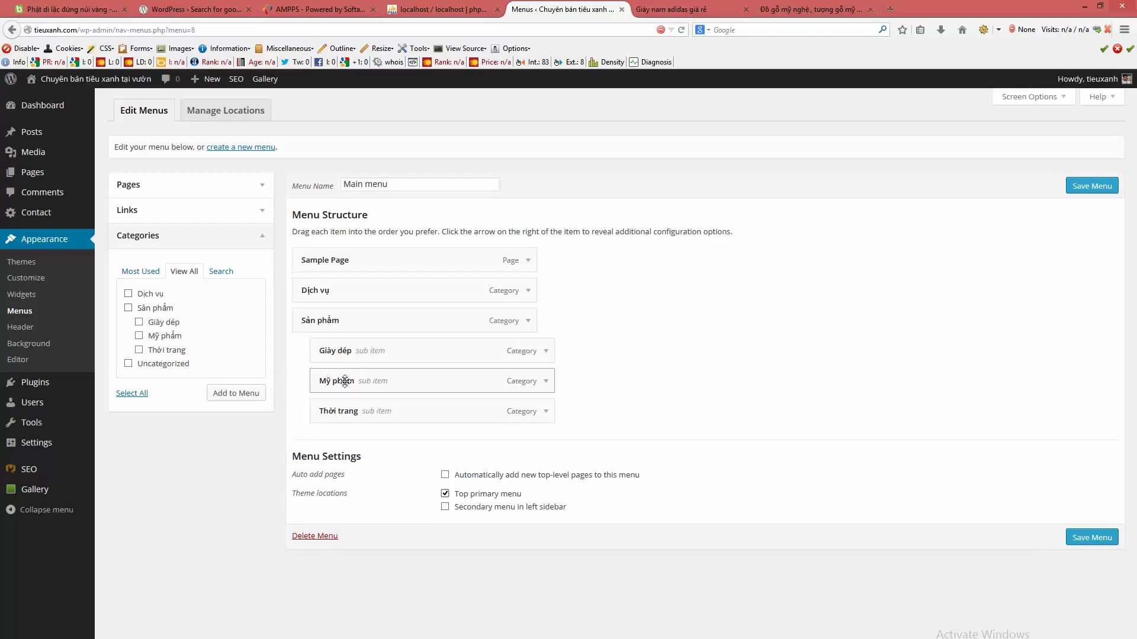
left_click_drag(344, 382, 378, 410)
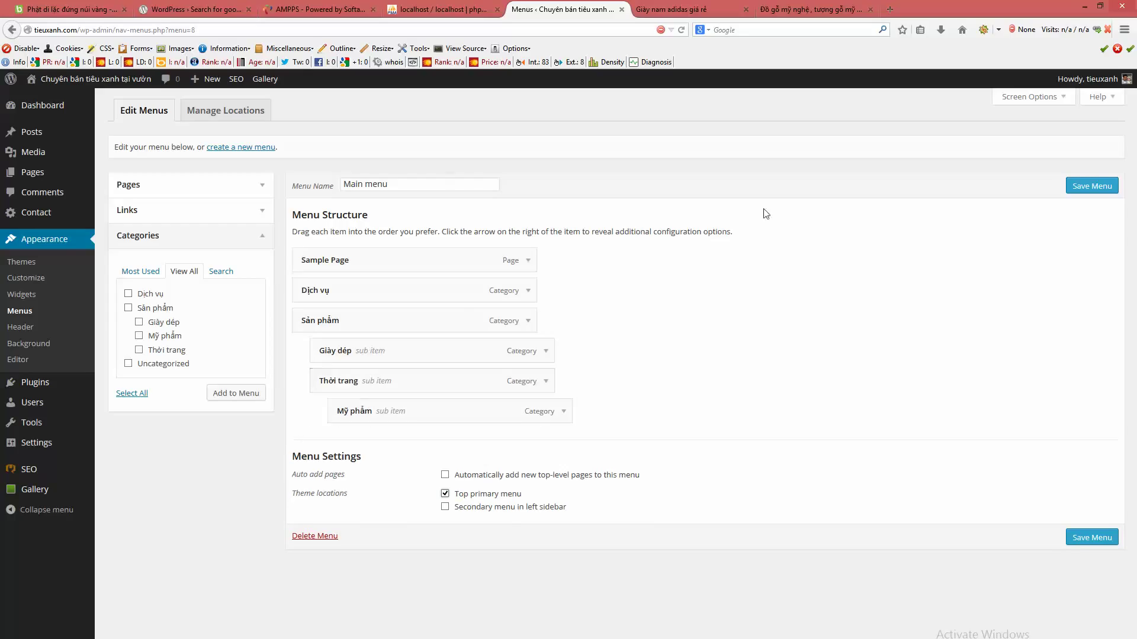
left_click(1076, 191)
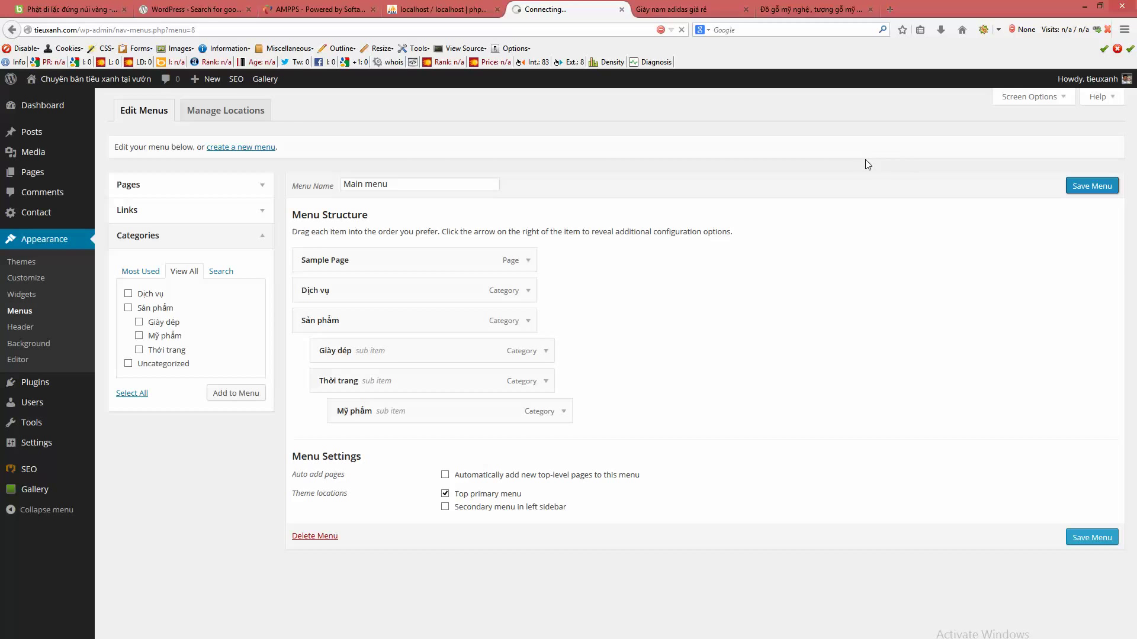
- Load the site's home page and check the SẢN PHẨM dropdown in the header
left_click(672, 8)
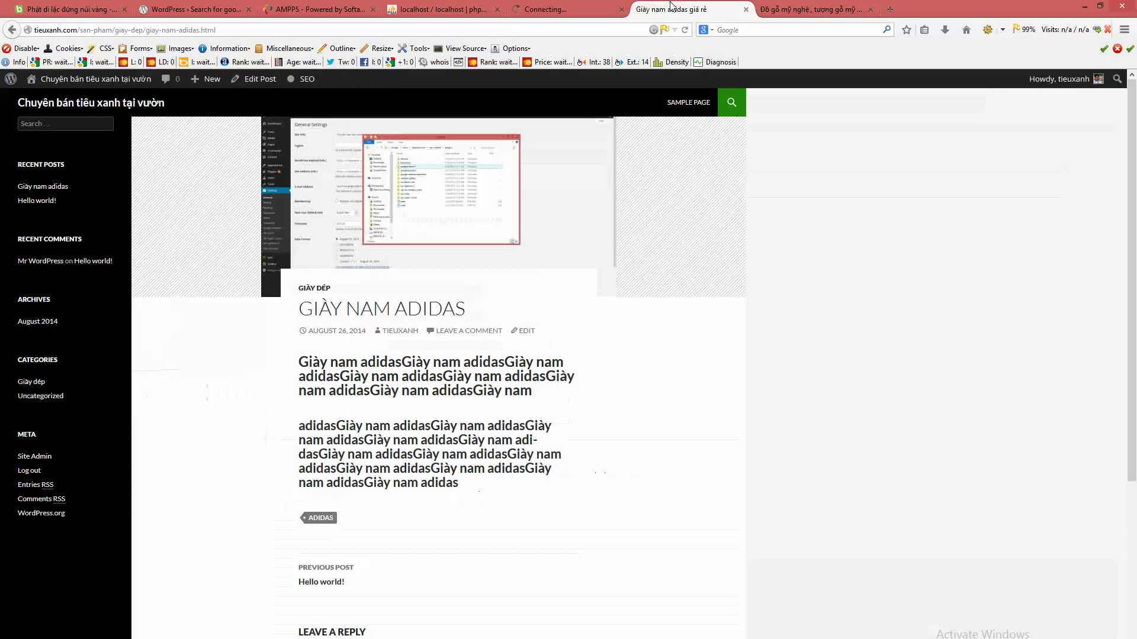
left_click(132, 108)
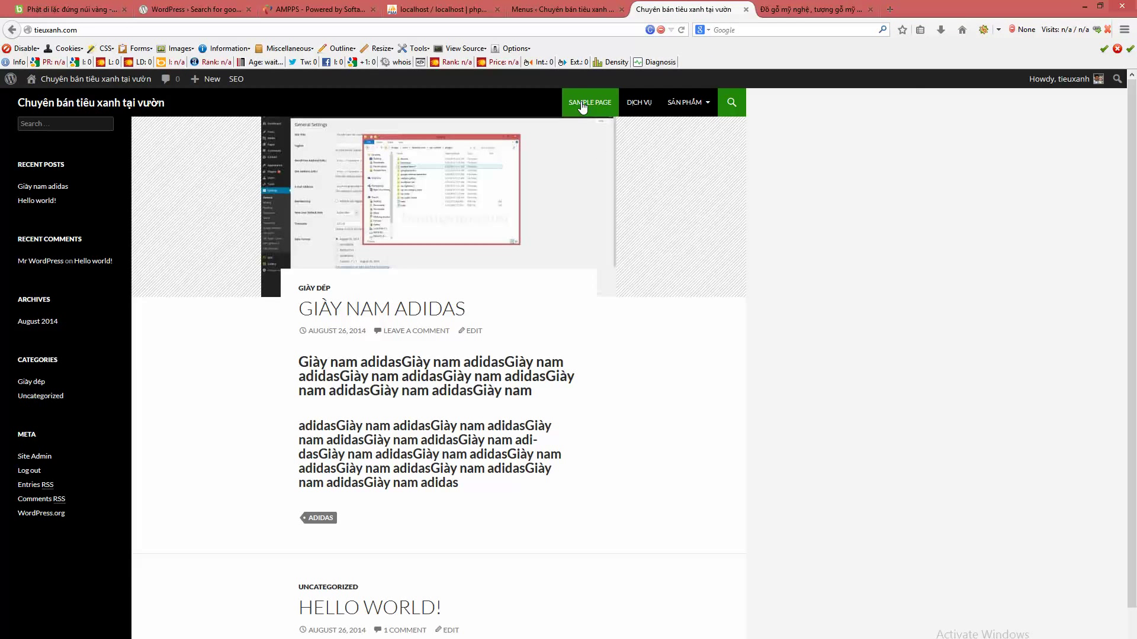
mouse_move(692, 103)
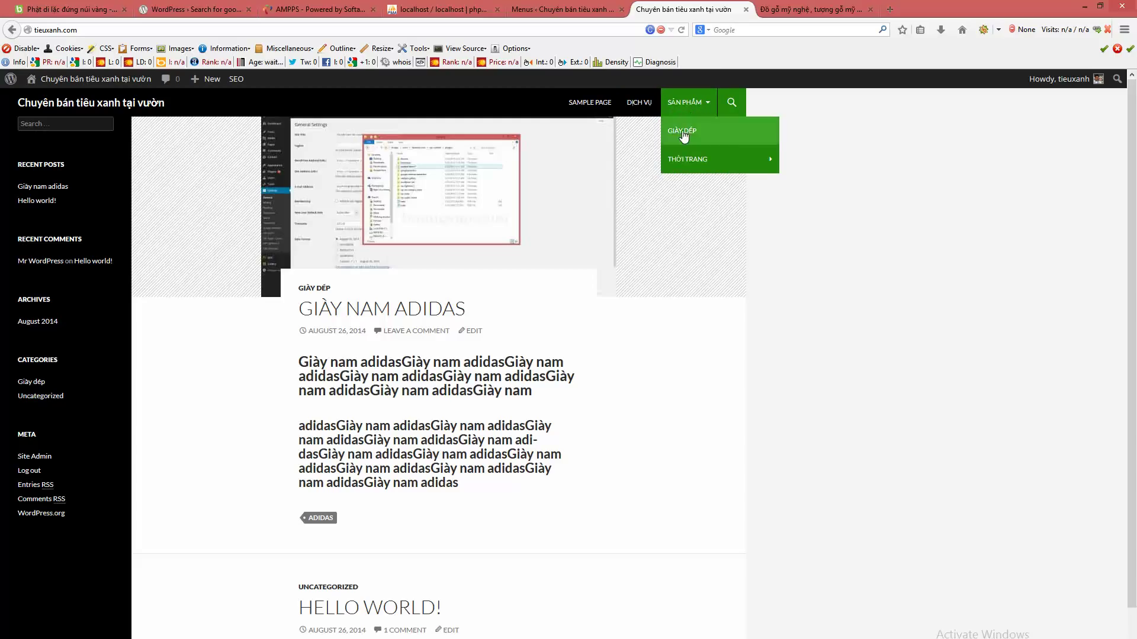
mouse_move(688, 161)
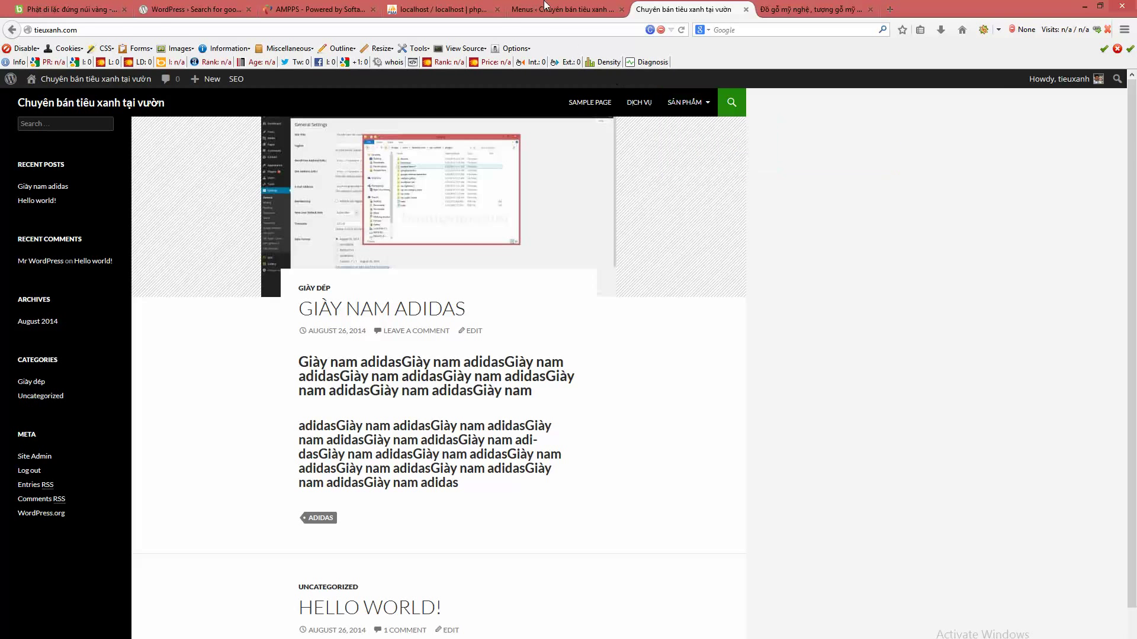
left_click(545, 6)
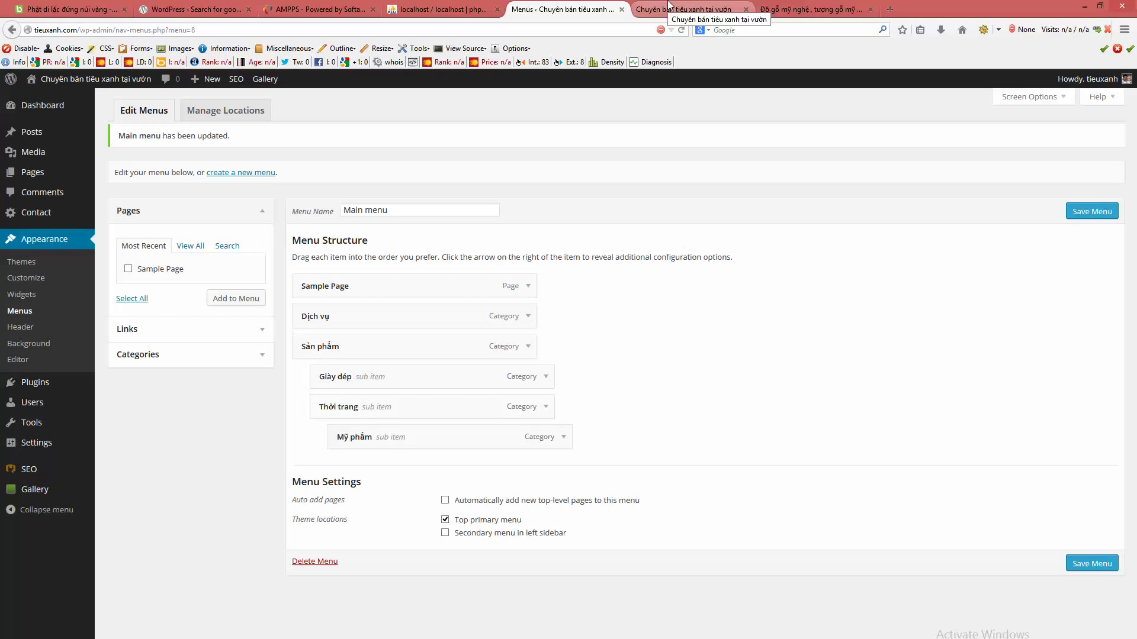
- Open the GIÀY DÉP category and Sample Page from the header, then return to Edit Menus
left_click(668, 7)
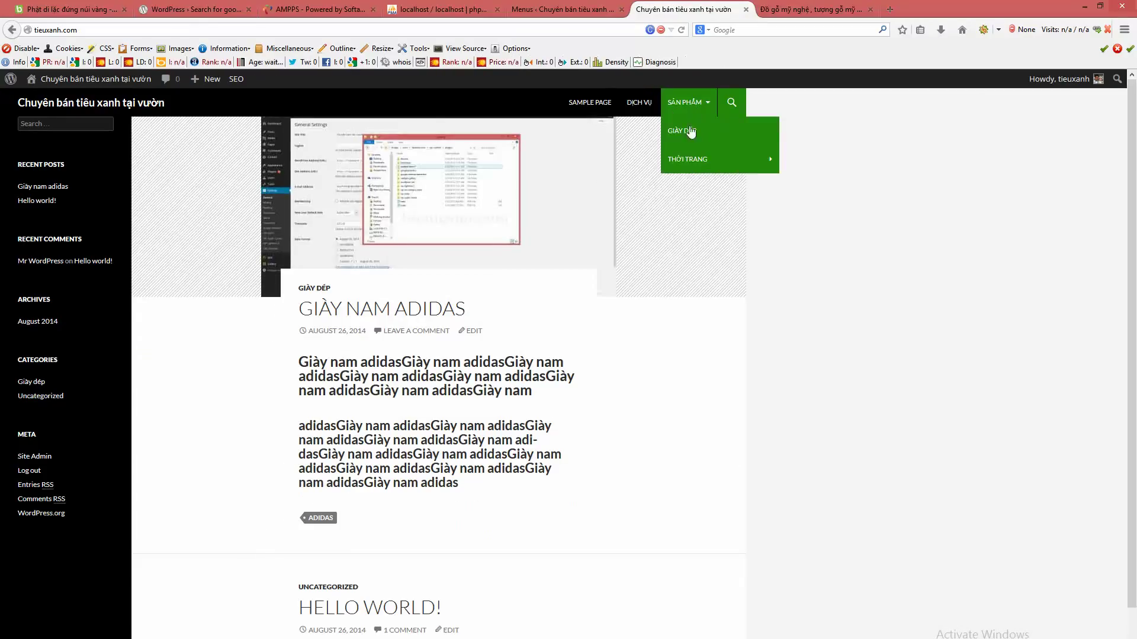
mouse_move(691, 164)
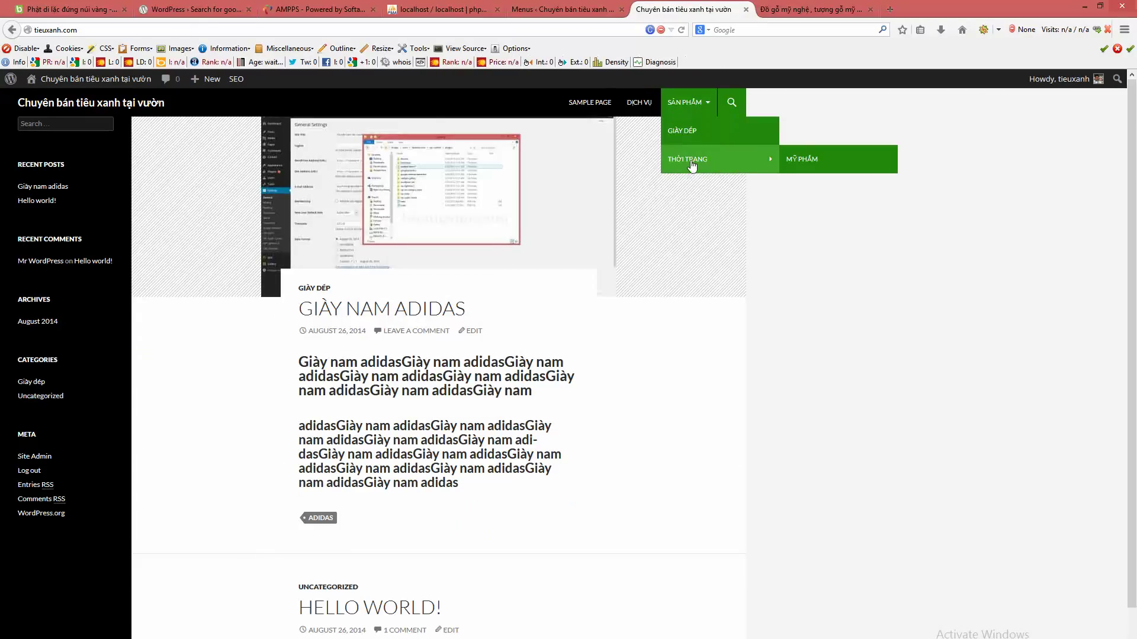
left_click(682, 132)
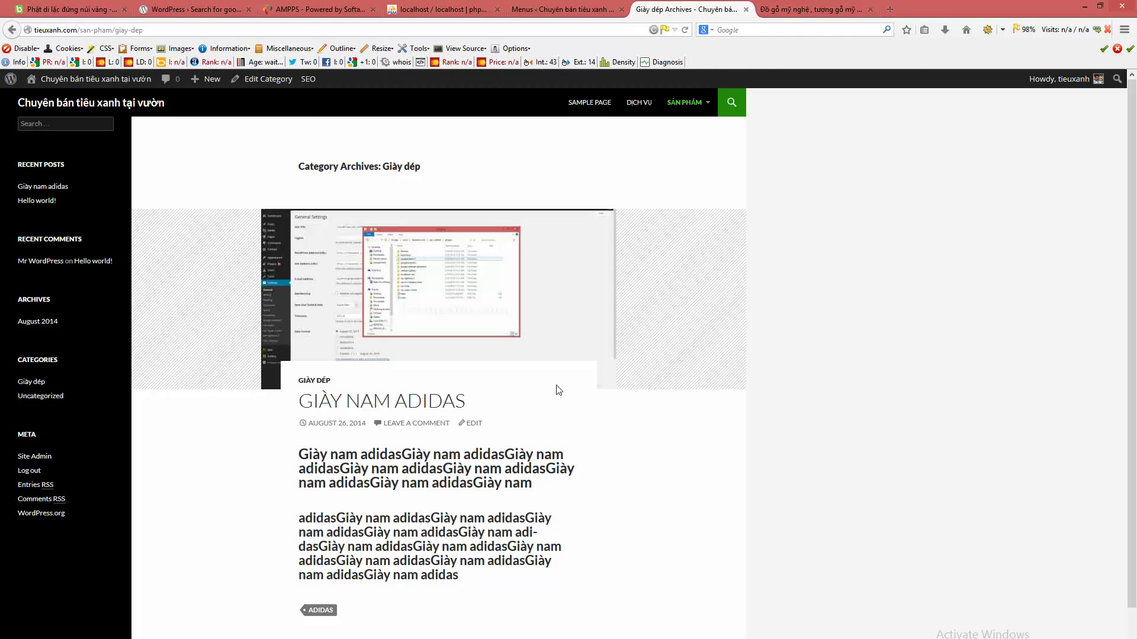
left_click(604, 101)
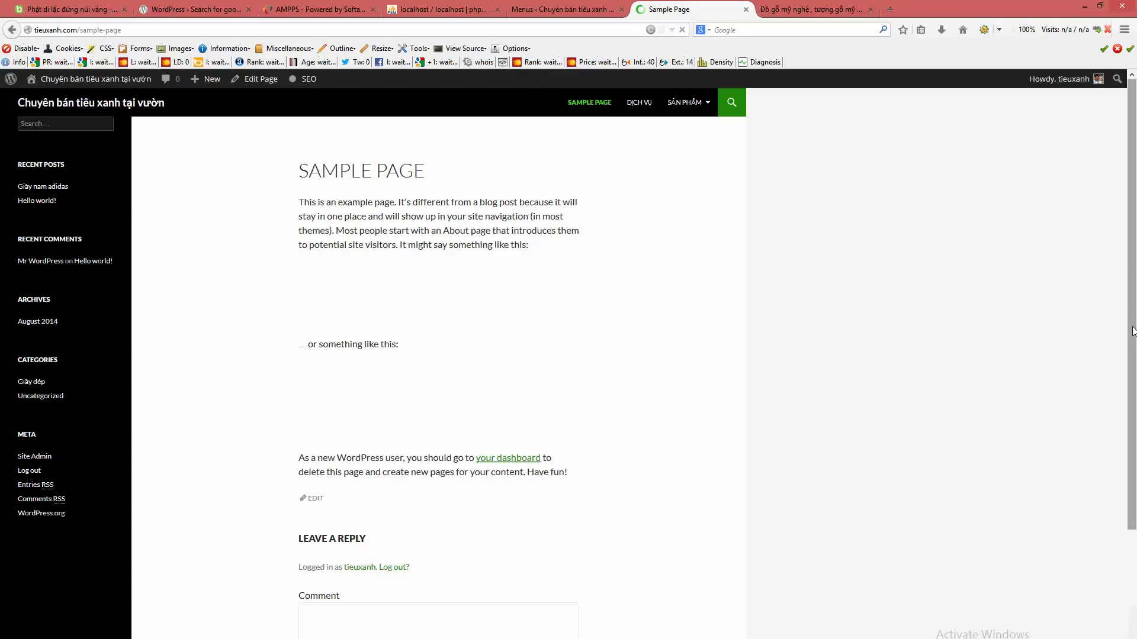
left_click(572, 8)
mouse_move(109, 450)
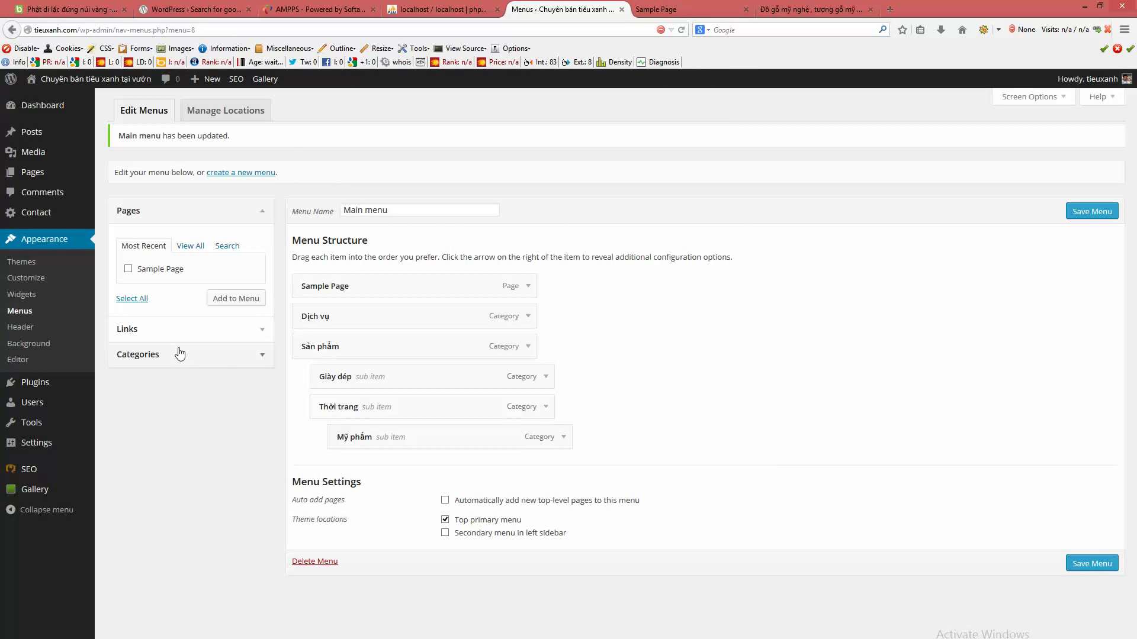